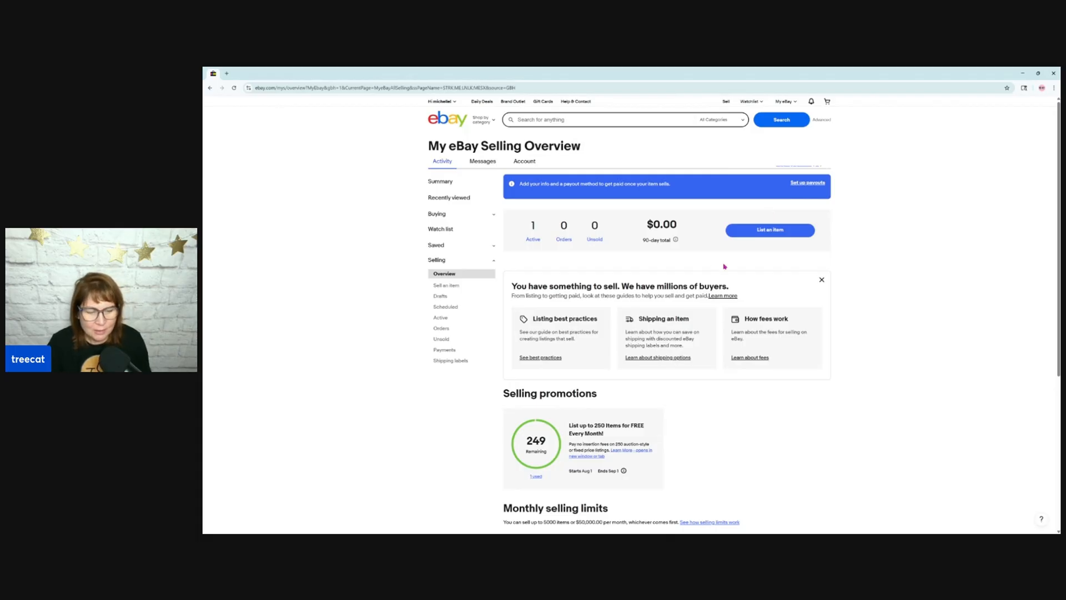
Step: Open the Business Policies page from the account settings by way of the seller account
mouse_move(450, 103)
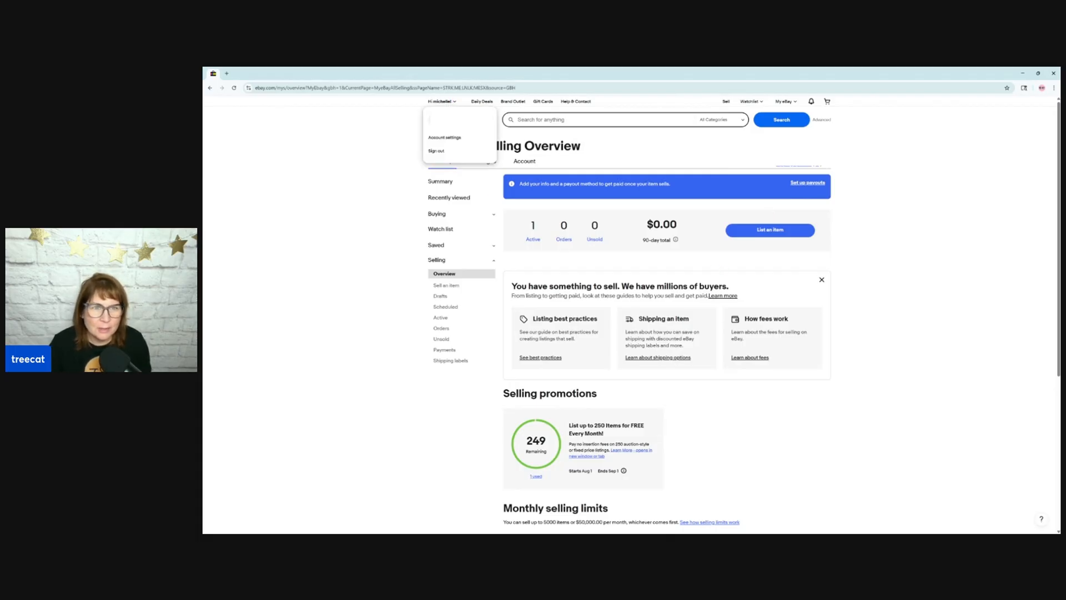
left_click(447, 139)
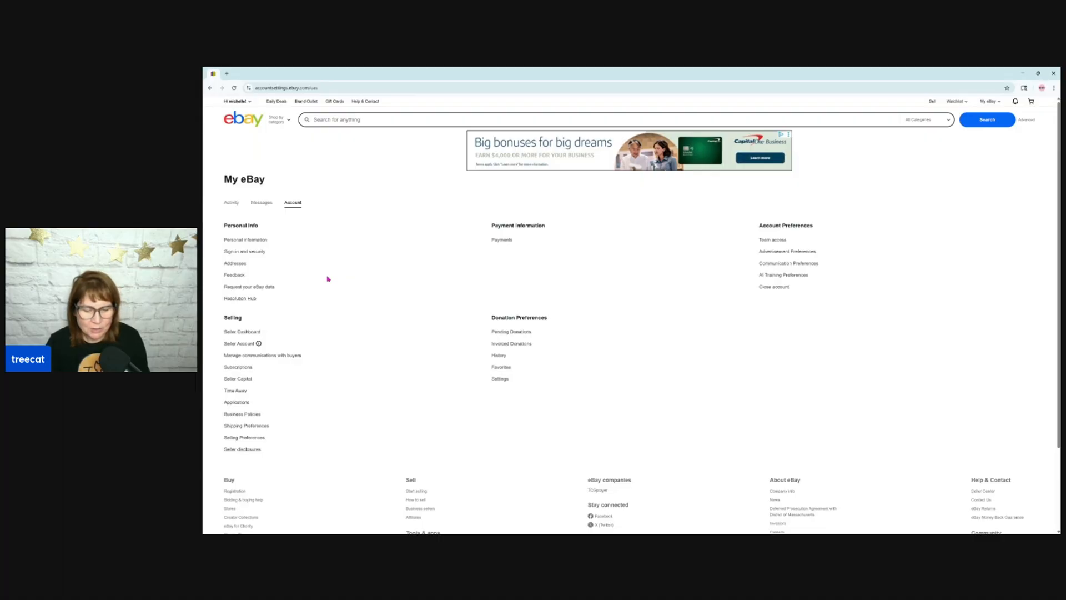
left_click(246, 342)
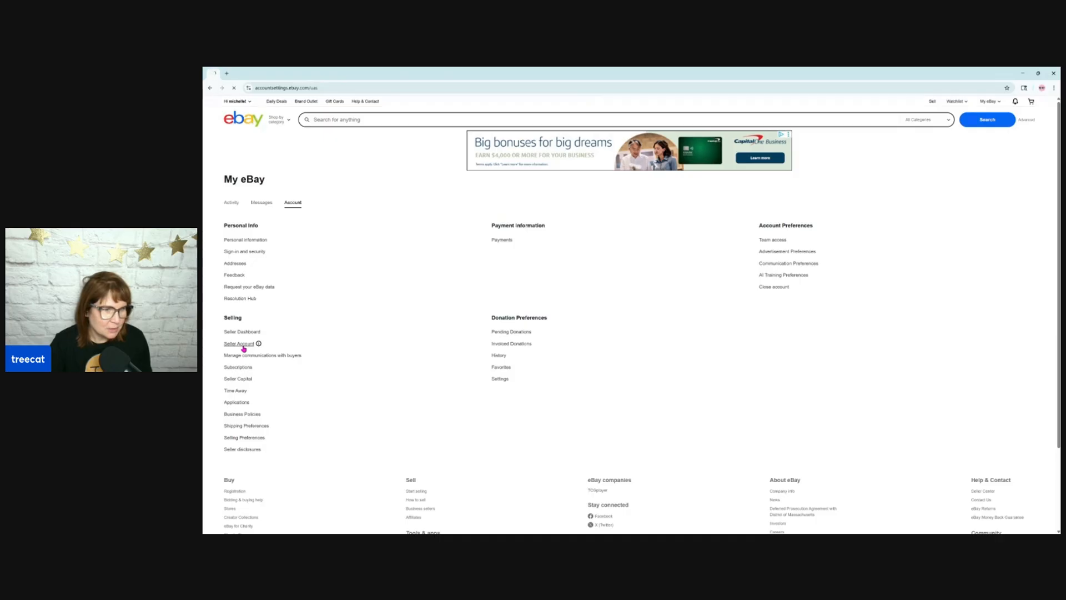
left_click(435, 315)
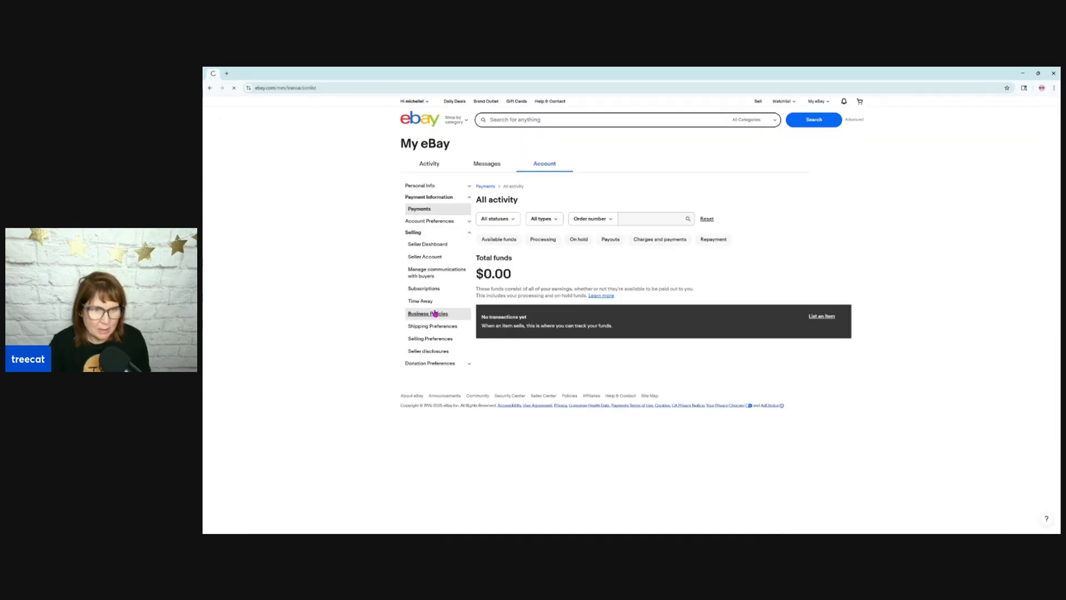
left_click(321, 88)
left_click(321, 87)
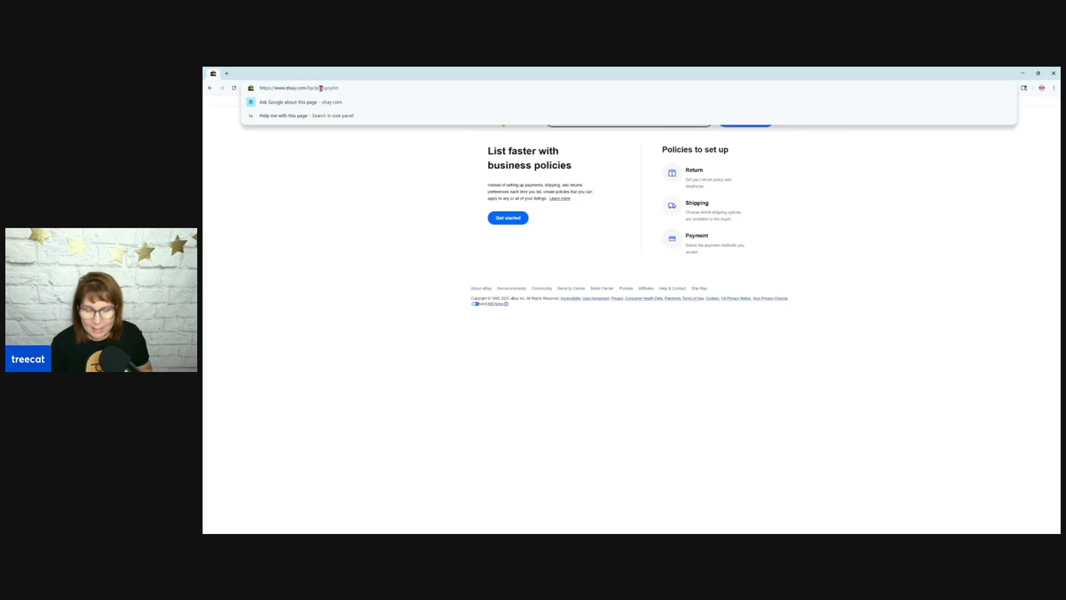
key("BackSpace")
key("BackSpace")
key("BackSpace")
key("BackSpace")
key("BackSpace")
key("BackSpace")
key("BackSpace")
key("BackSpace")
key("BackSpace")
key("BackSpace")
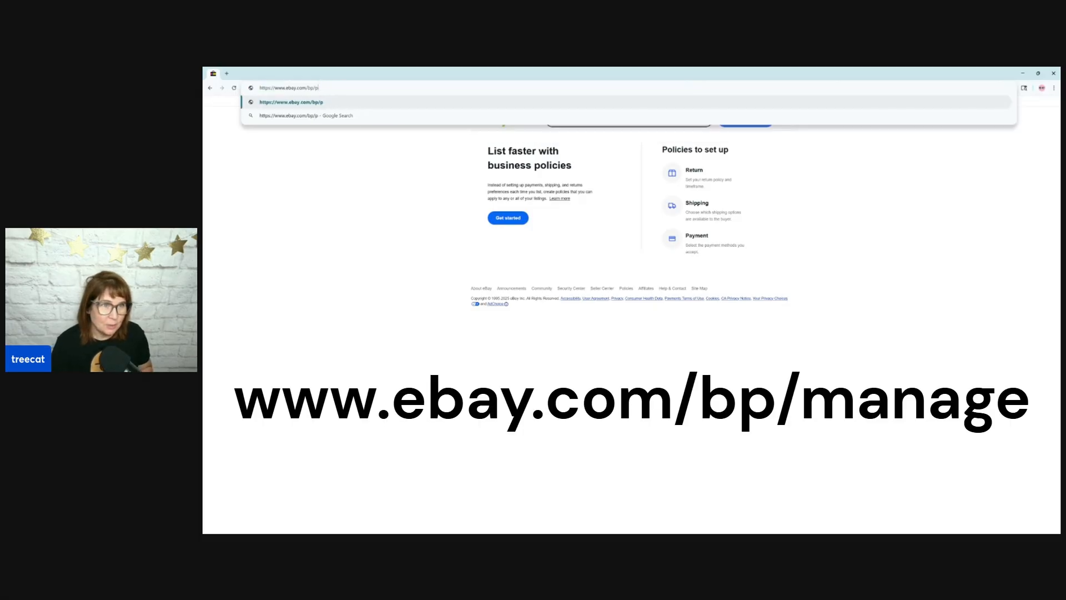
key("BackSpace")
key("BackSpace")
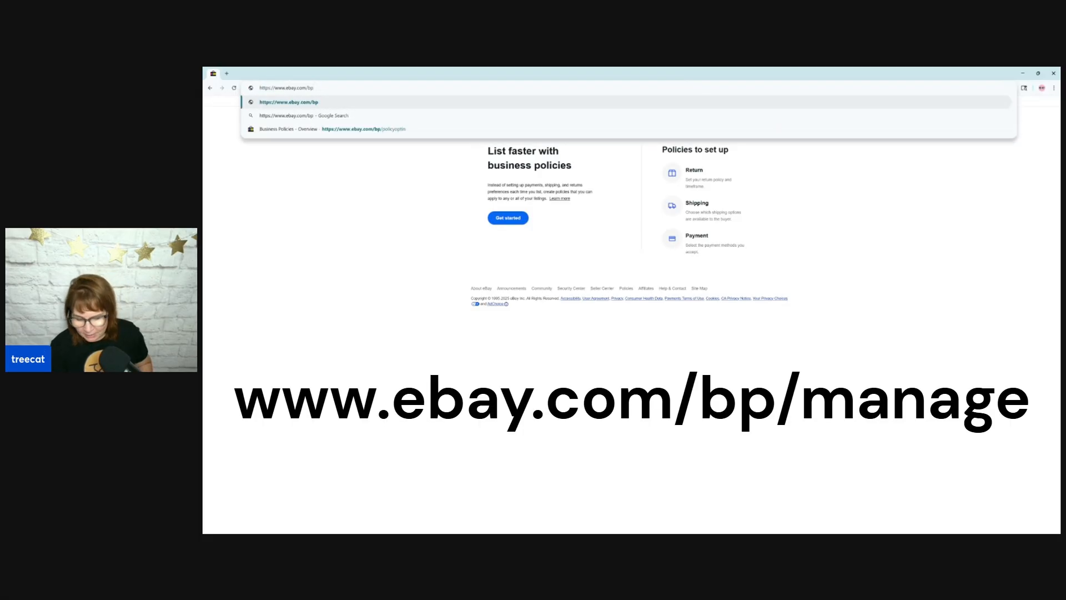
type("/man")
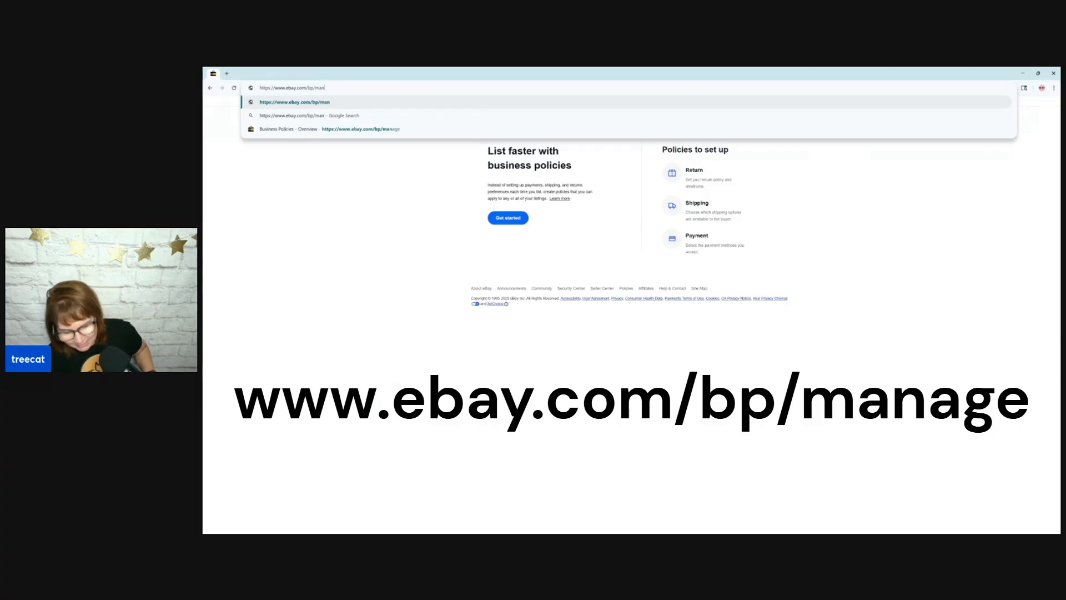
type("age")
key("Return")
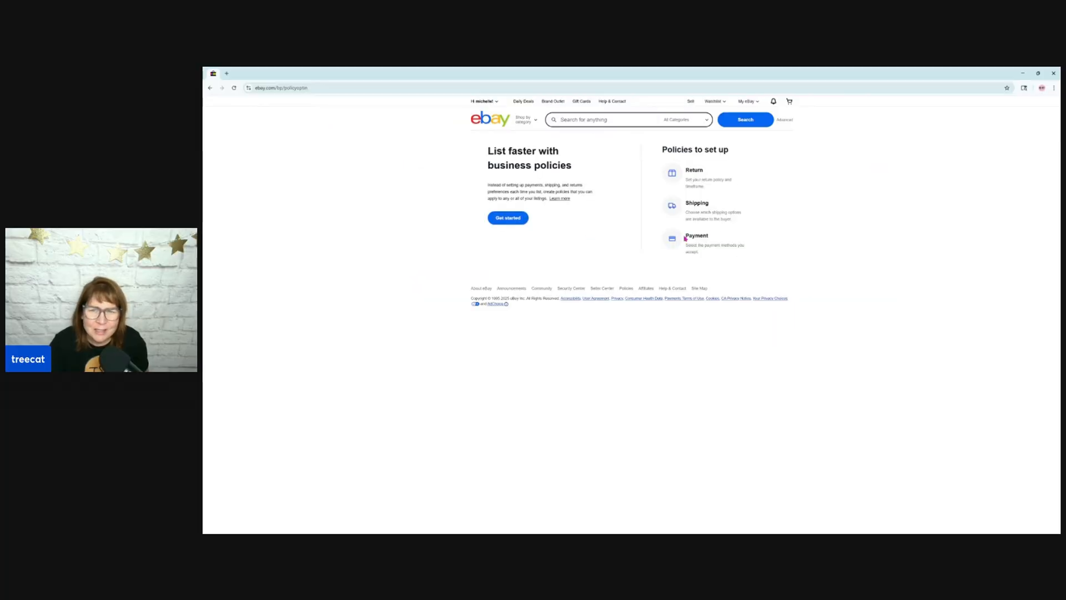
Step: Get started with business policies and begin creating a payment policy
left_click(508, 221)
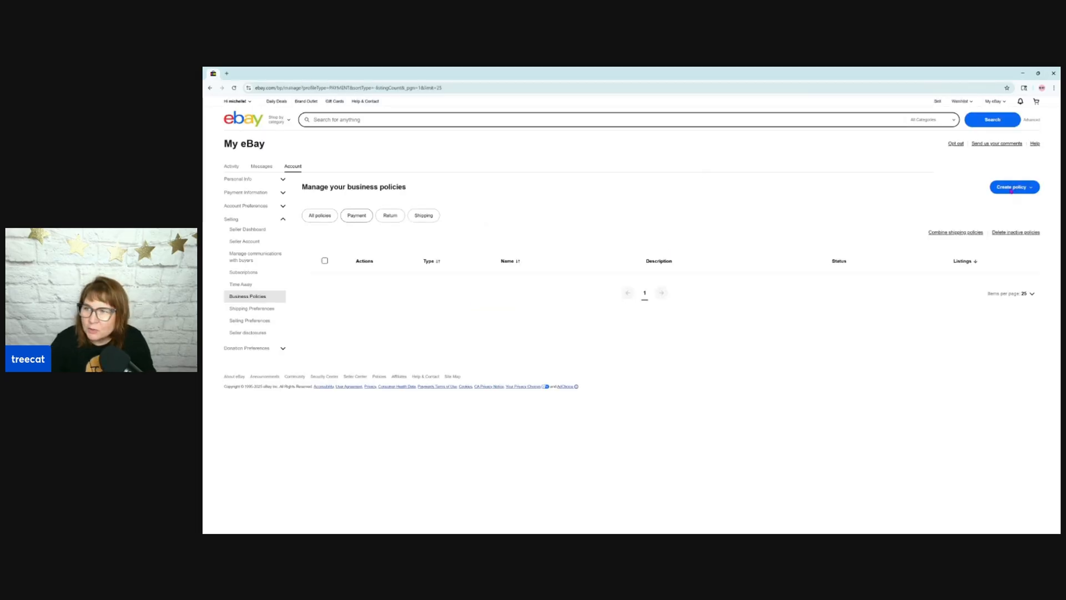
left_click(1011, 189)
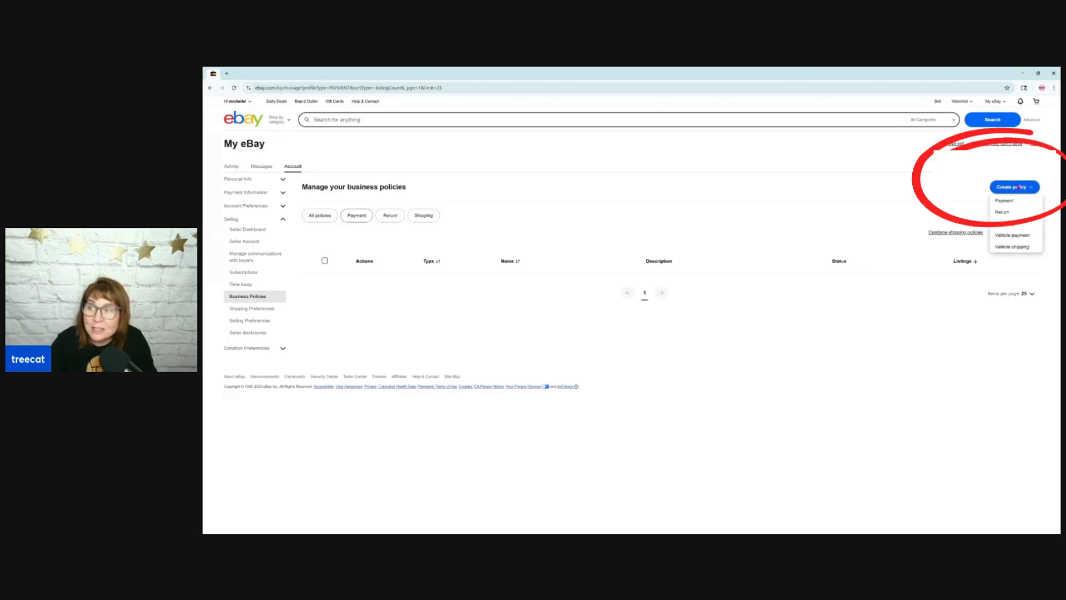
left_click(1008, 201)
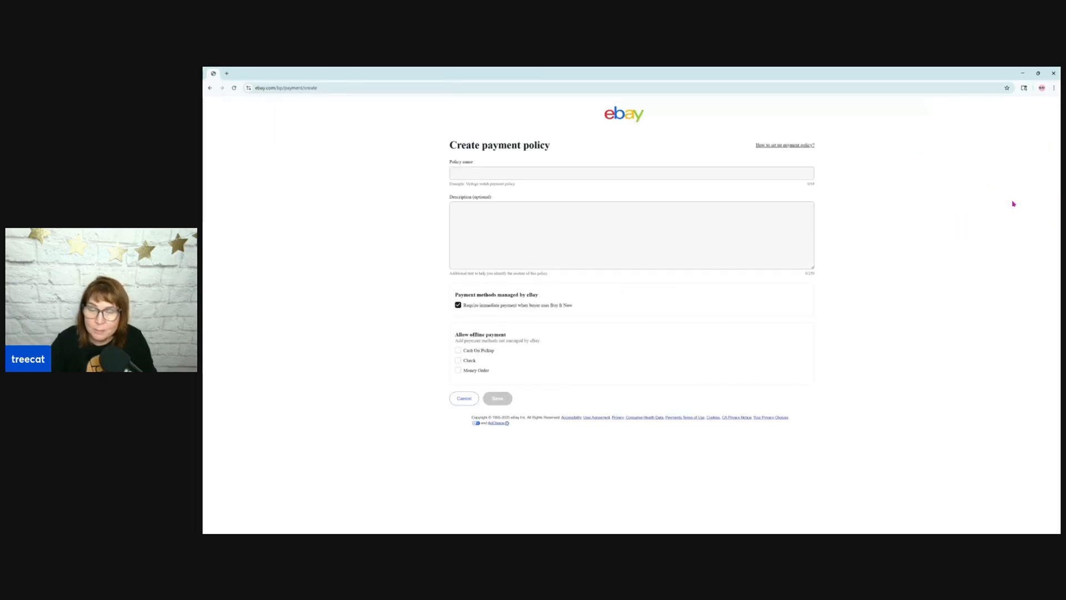
Step: Name the payment policy "payment policy" and give it the description "payment"
left_click(535, 172)
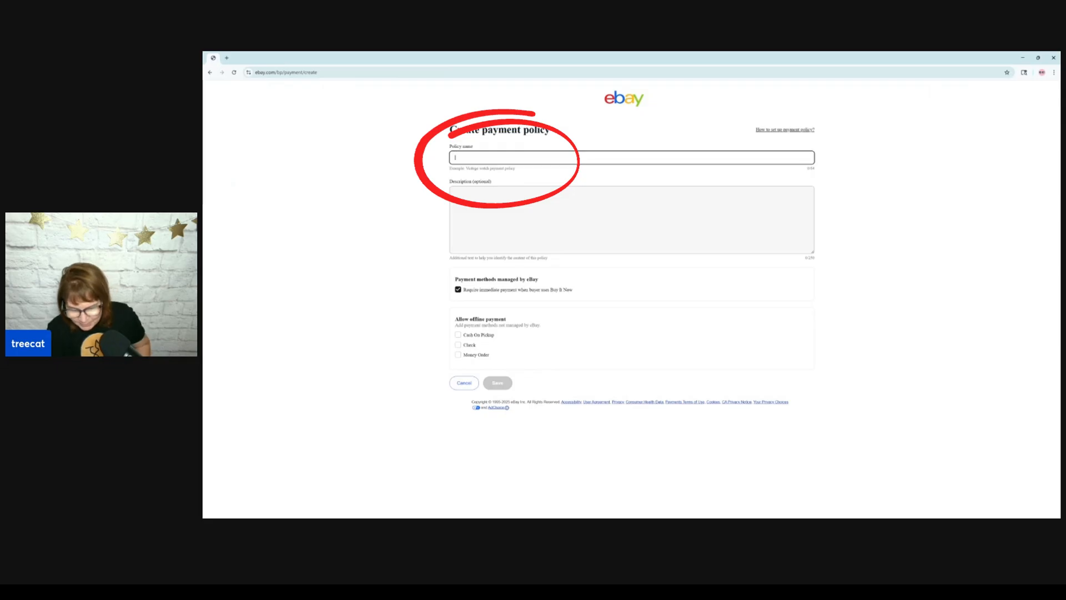
type("d")
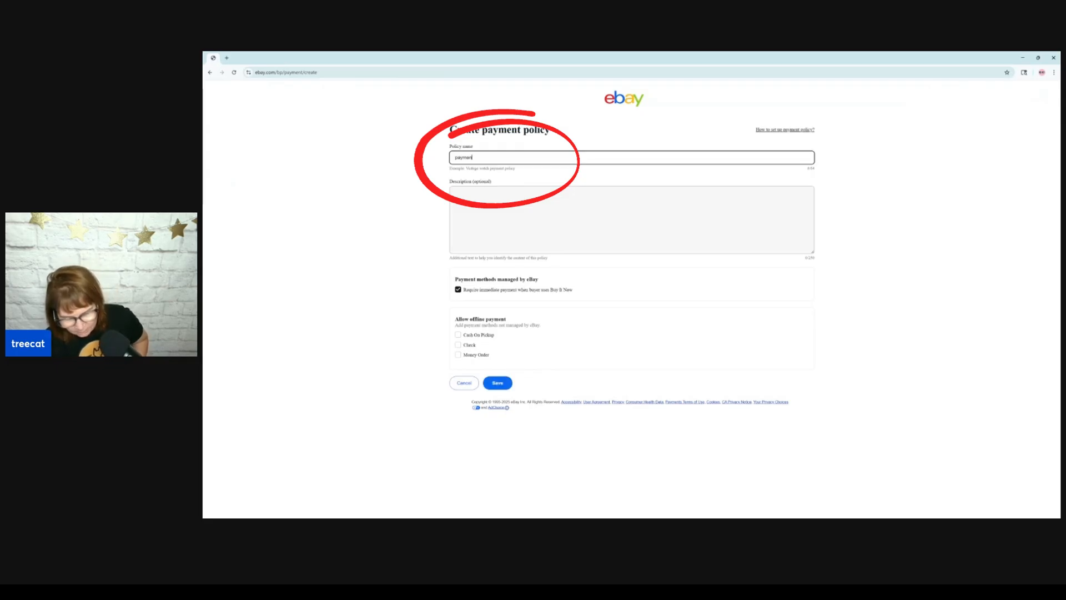
type("ayment policy")
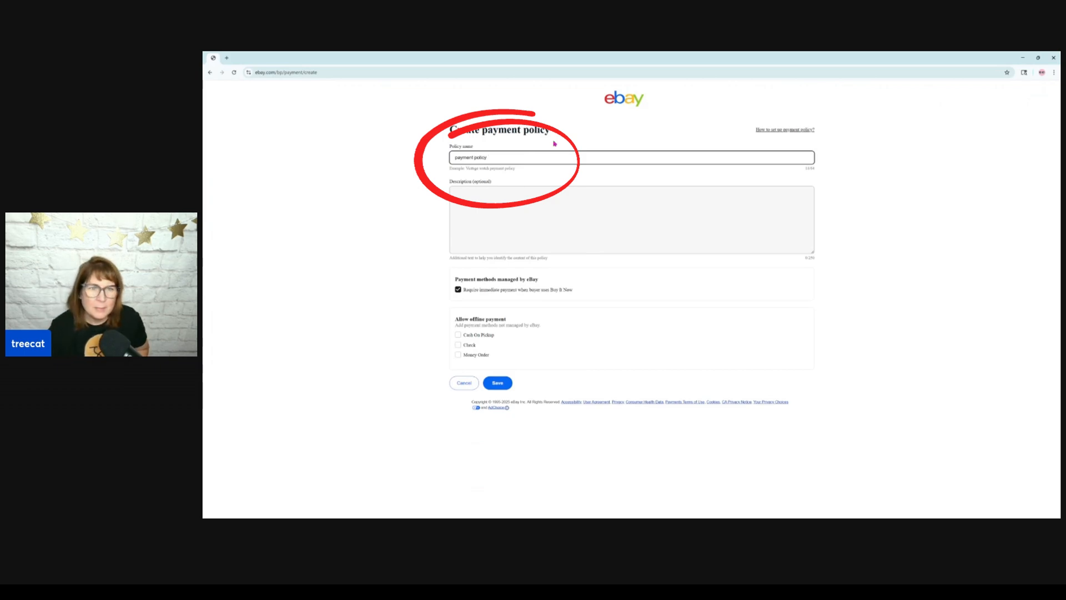
left_click(503, 231)
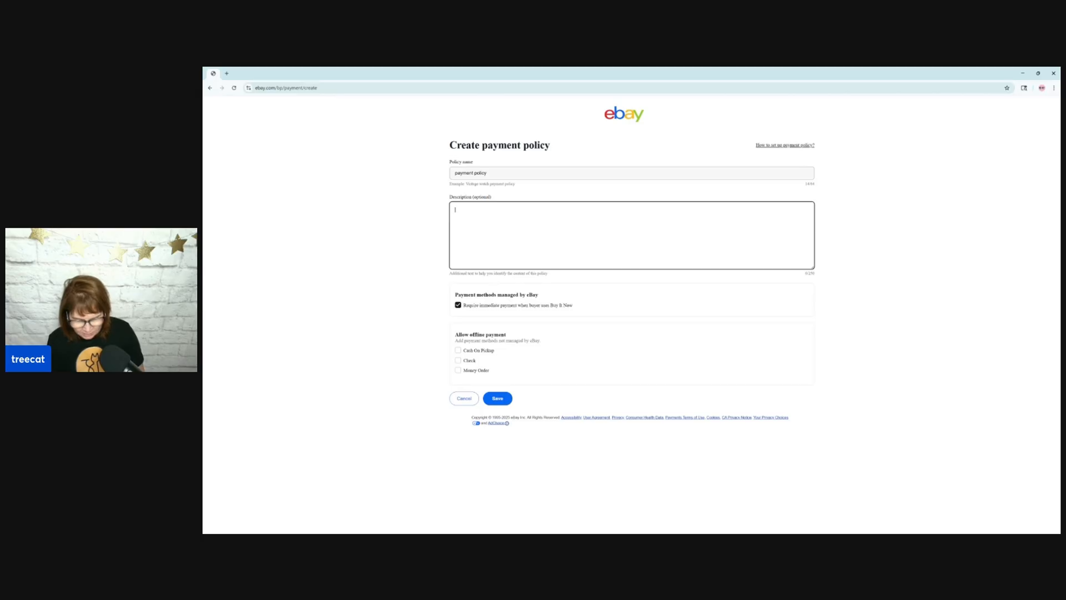
type("pa")
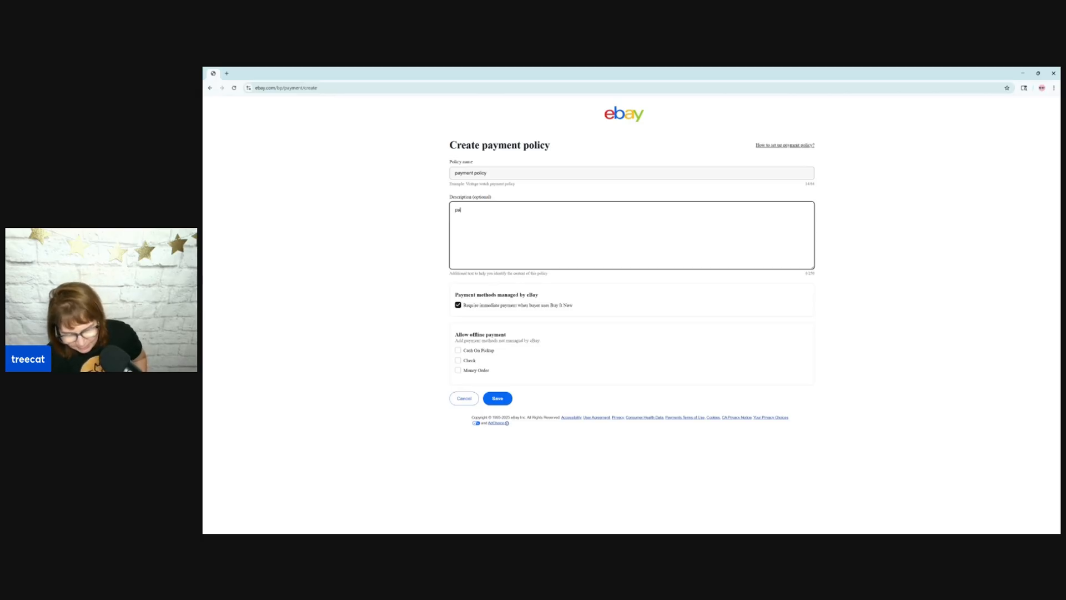
type("yment")
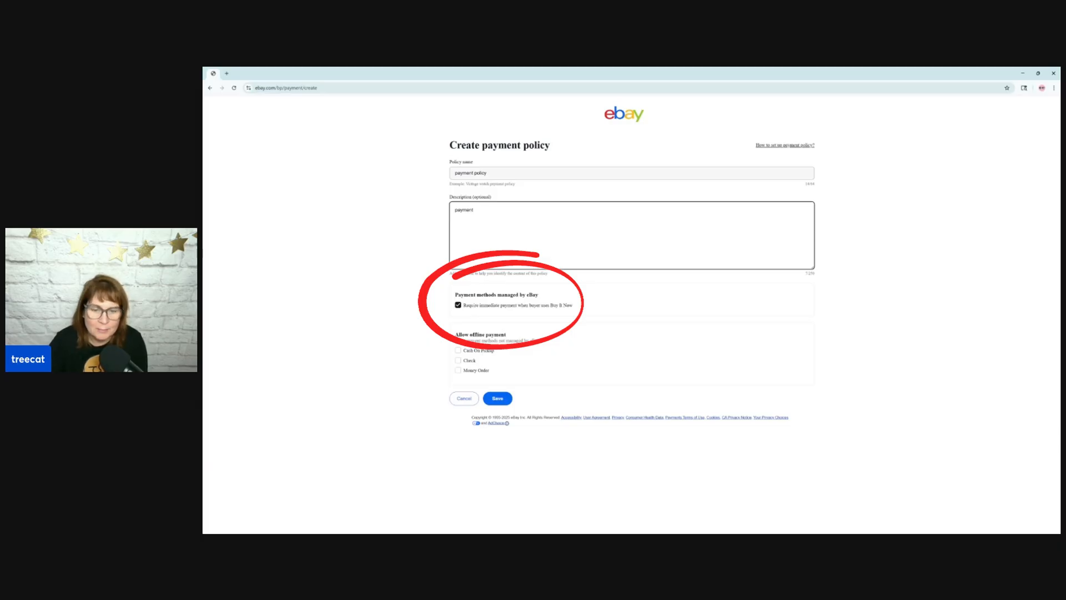
Step: Review the payment policy, keep immediate payment required for Buy It Now with no offline payment methods, and save it
left_click(457, 306)
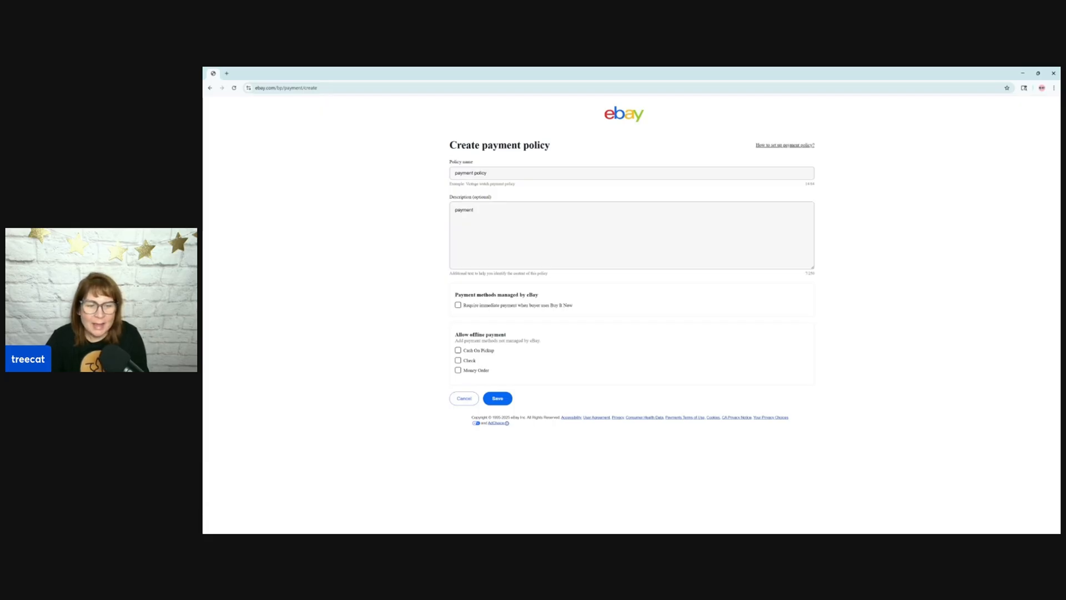
left_click(458, 305)
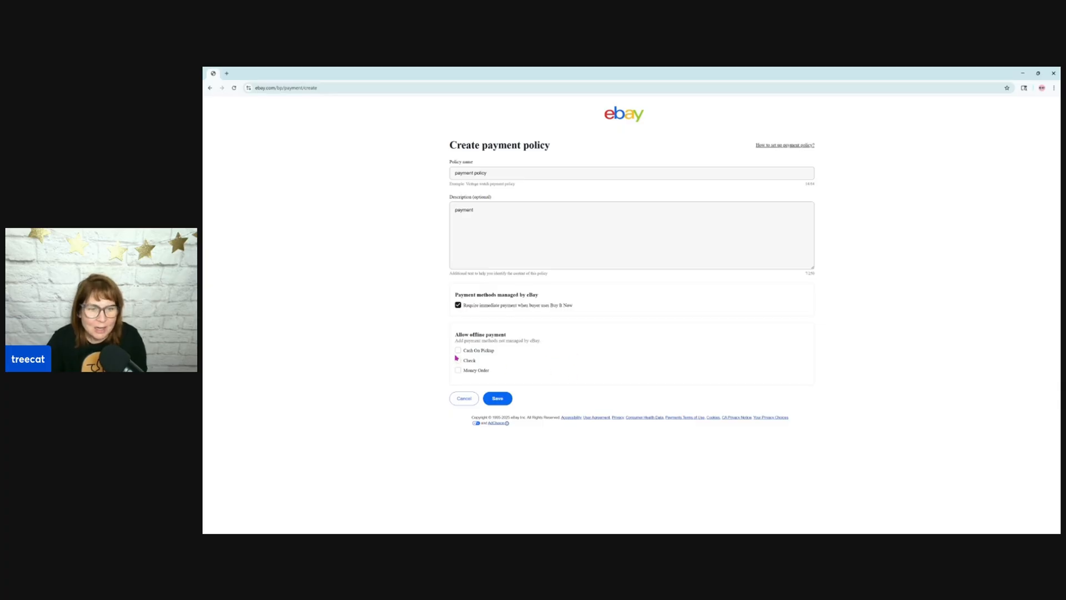
key("ctrl+plus")
key("ctrl+plus")
key("ctrl+plus")
key("ctrl+plus")
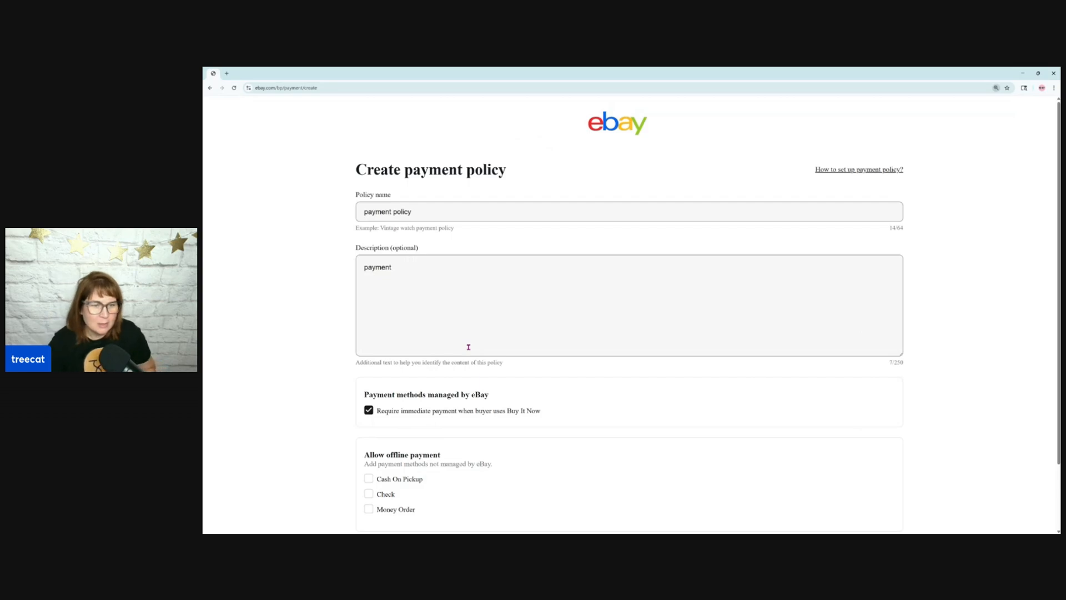
scroll(537, 377, "down", 1)
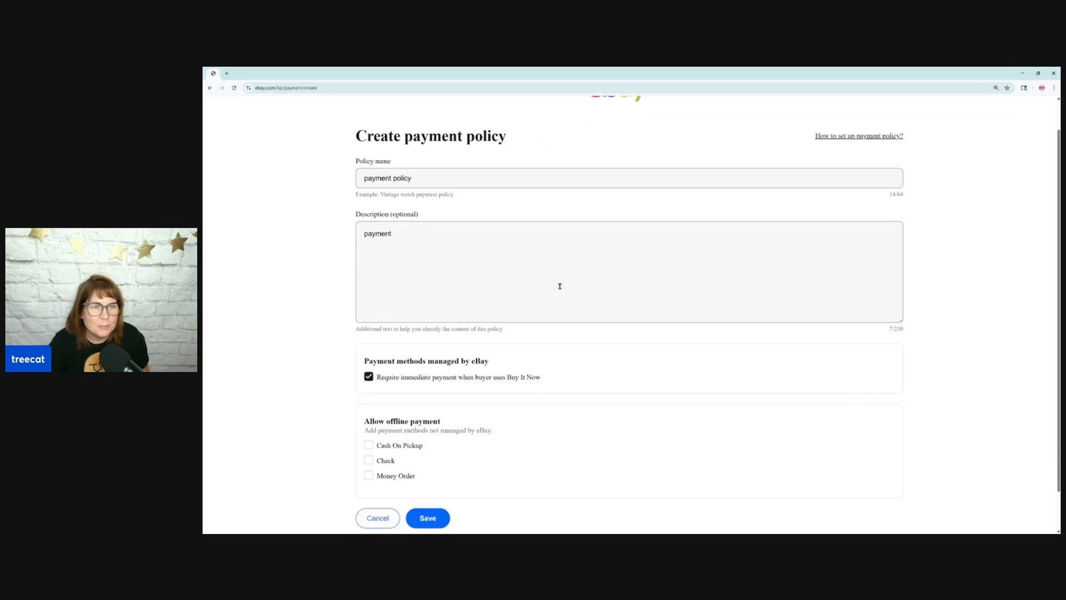
triple_click(420, 179)
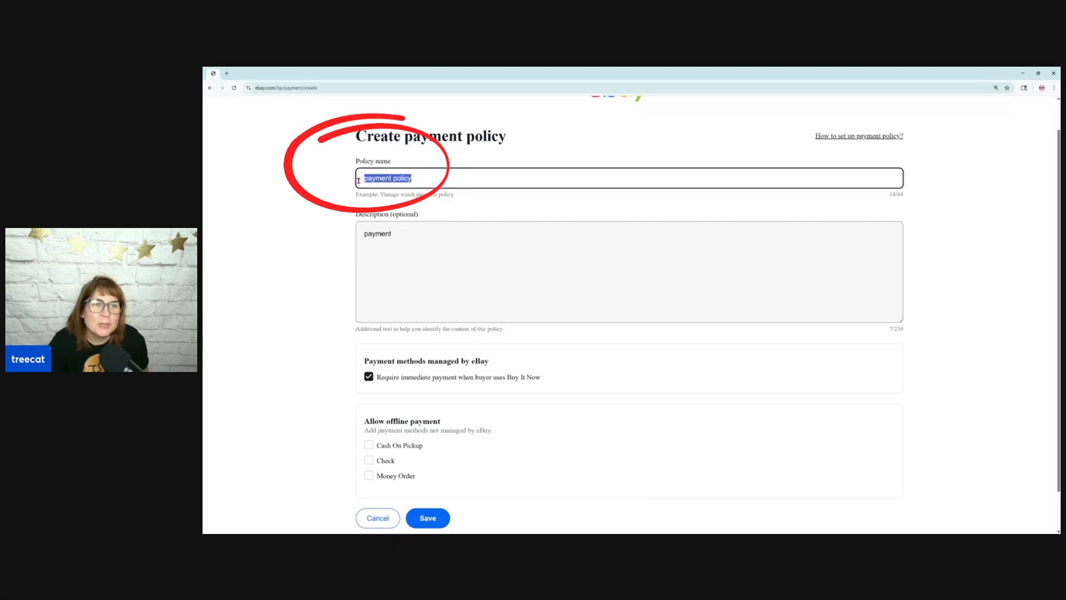
mouse_move(396, 237)
left_mouse_down()
mouse_move(409, 235)
mouse_move(358, 236)
left_mouse_up()
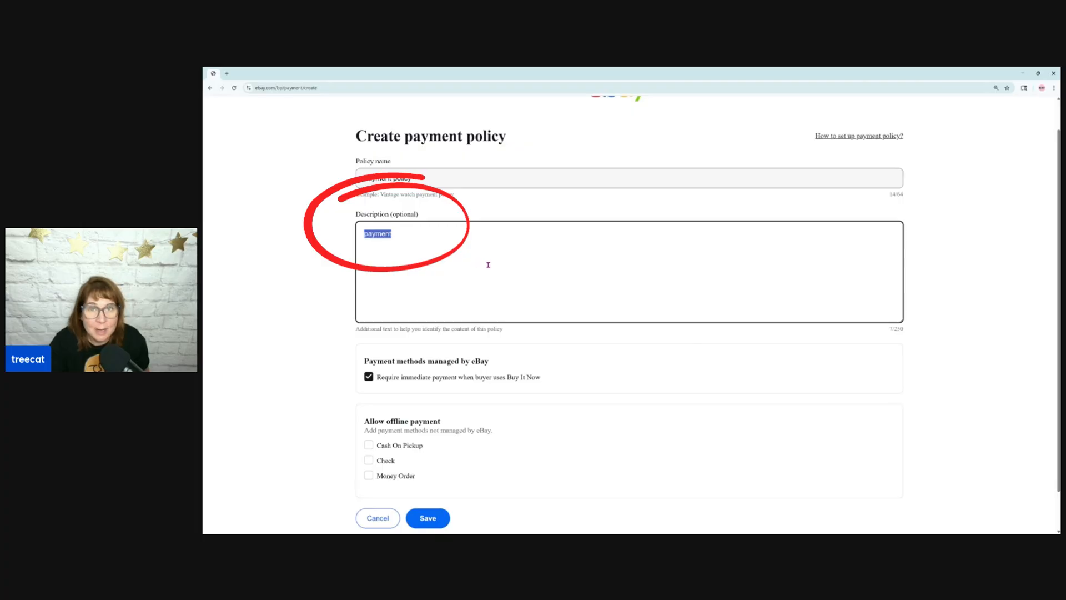
scroll(472, 305, "down", 1)
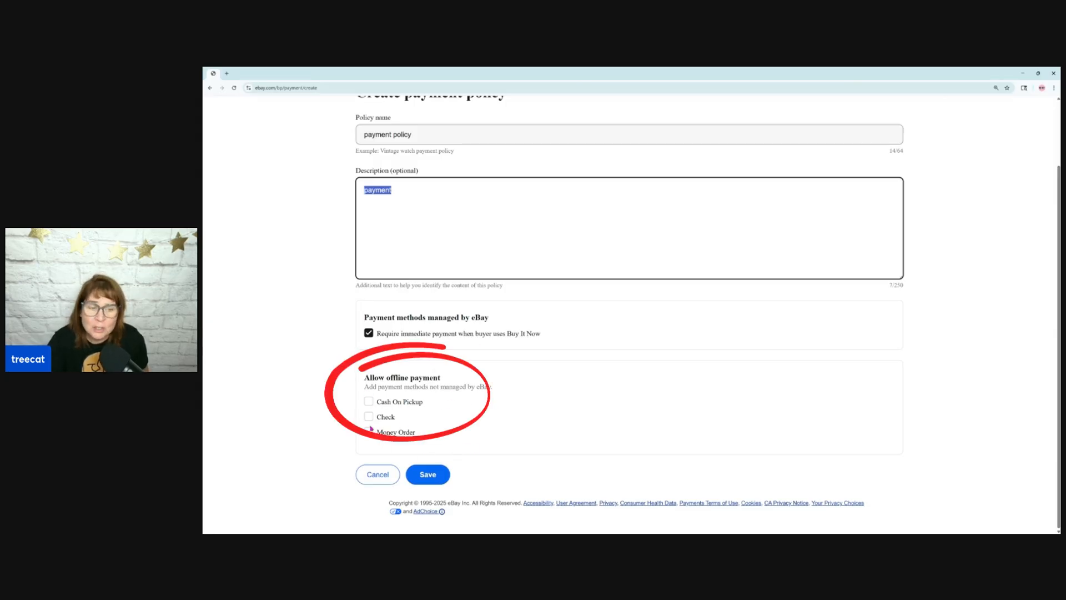
left_click(431, 475)
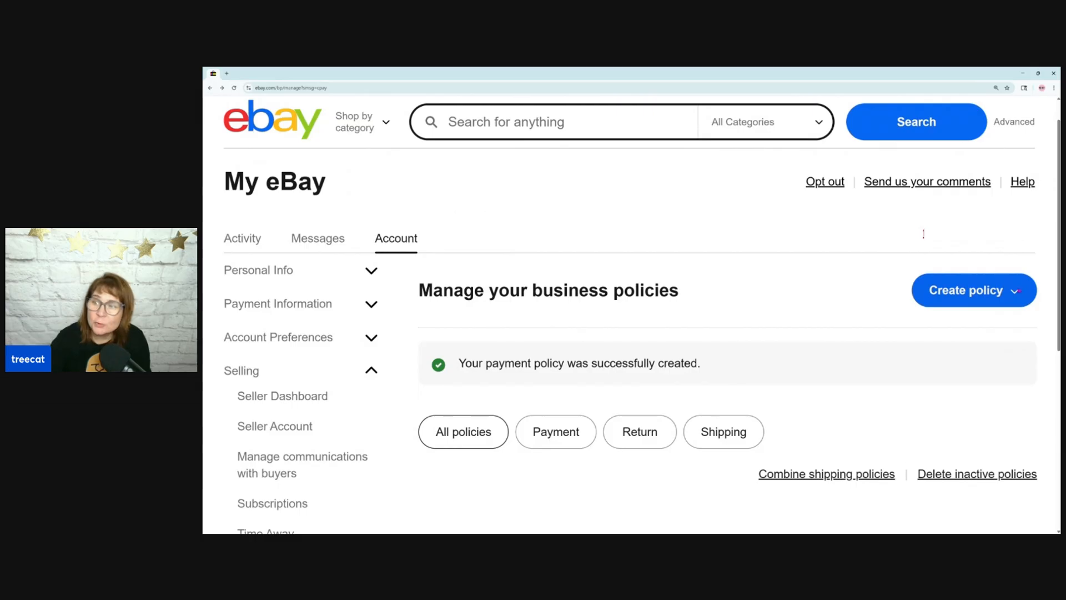
Step: Begin creating a return policy and name it "return policy"
left_click(978, 290)
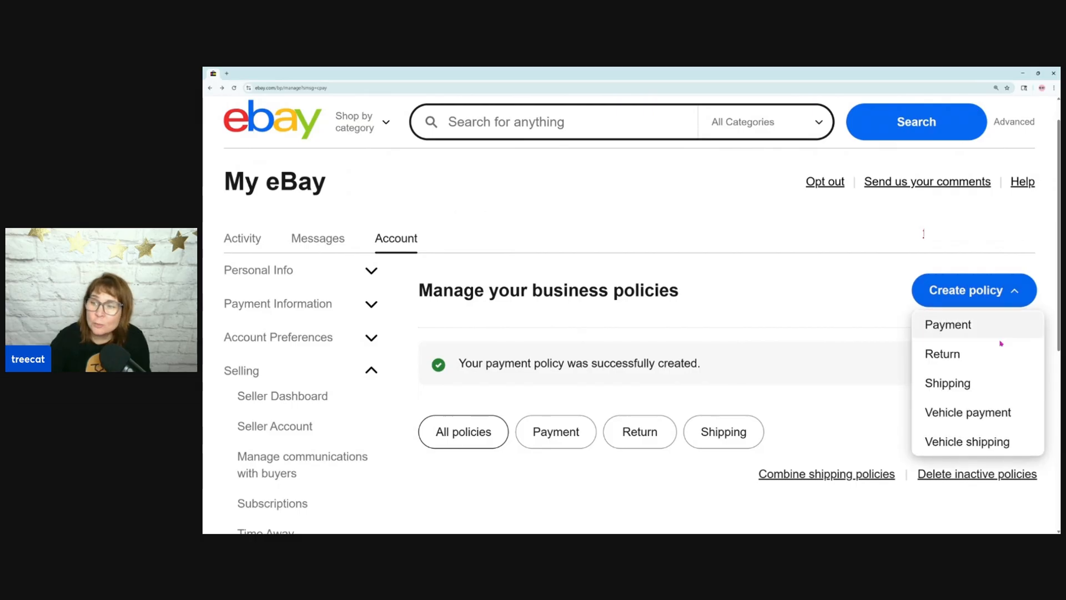
left_click(953, 359)
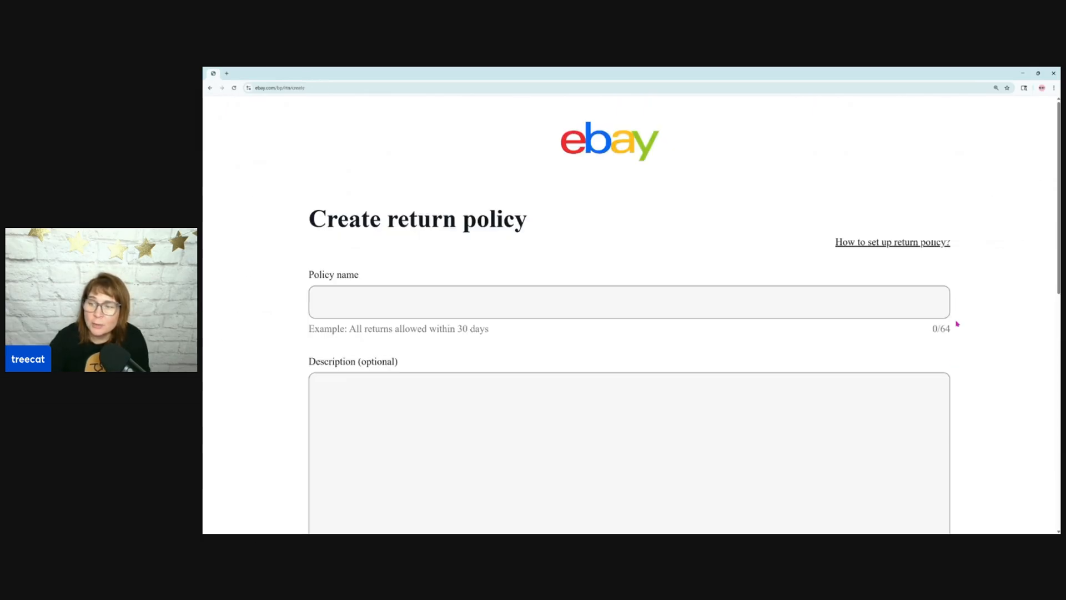
left_click(610, 304)
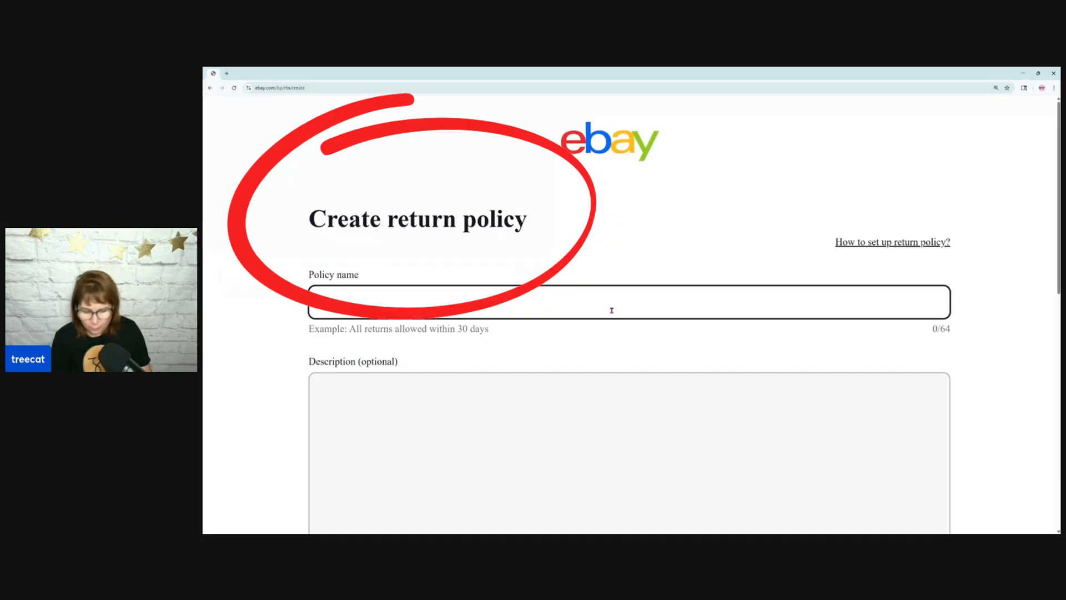
type("ret")
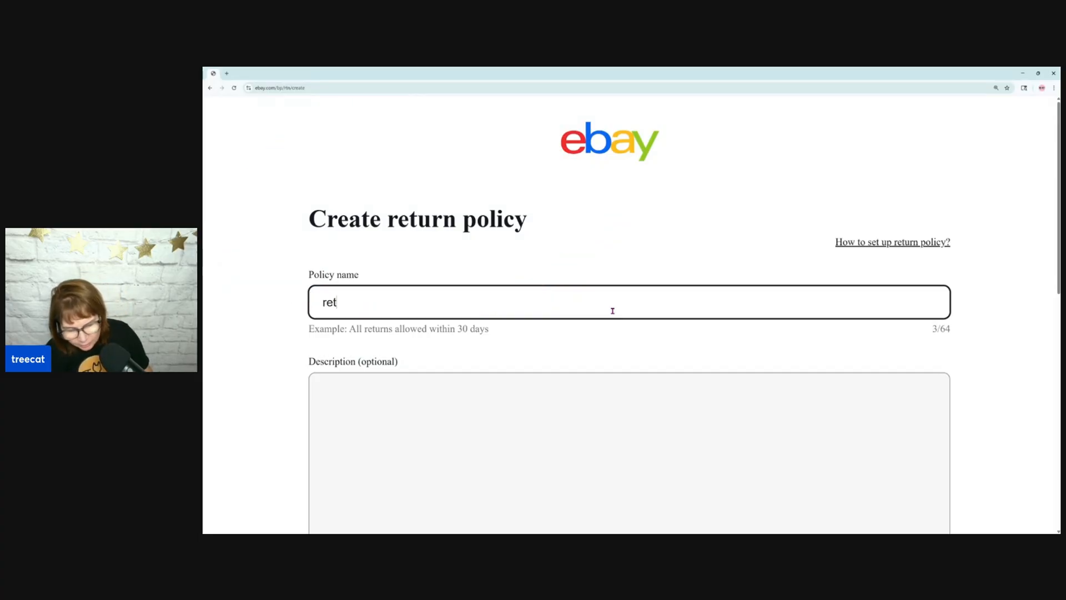
type("urn policy")
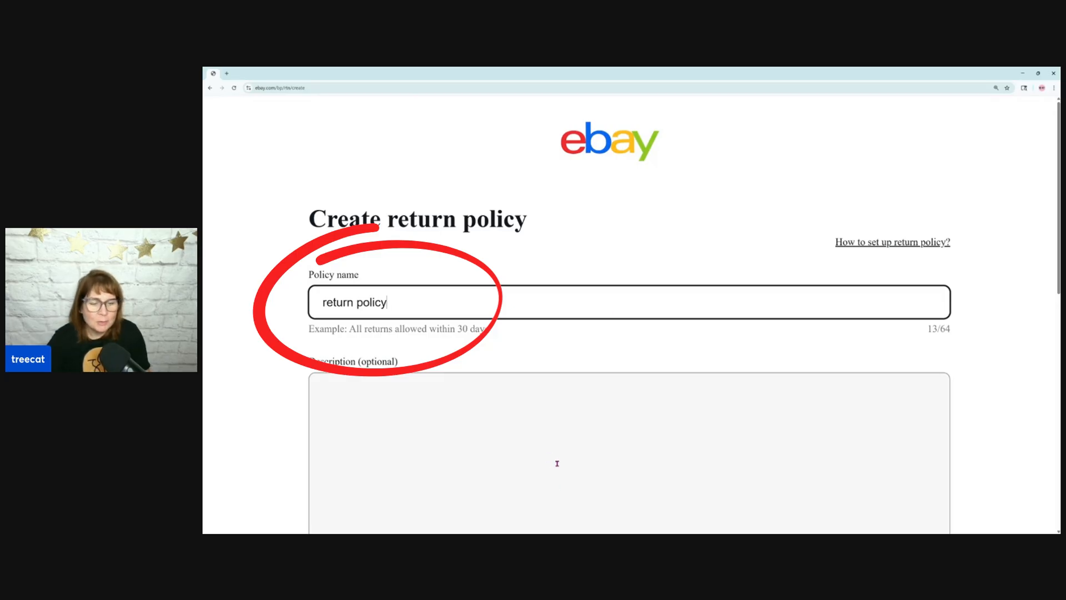
Step: Enter "free 30 days" as the return policy's description
left_click(507, 450)
scroll(507, 449, "down", 1)
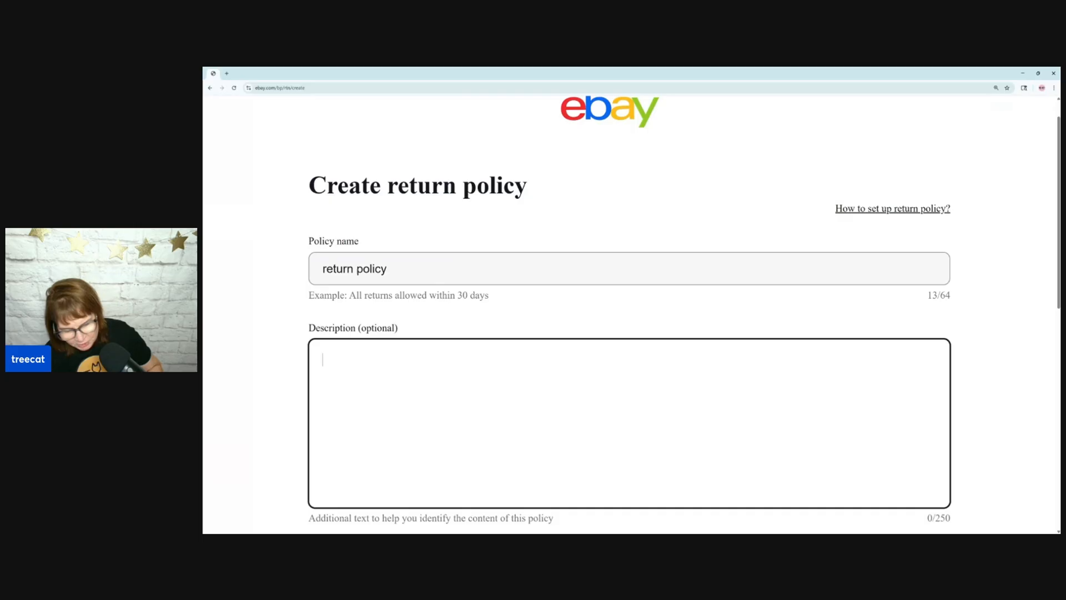
type("free ")
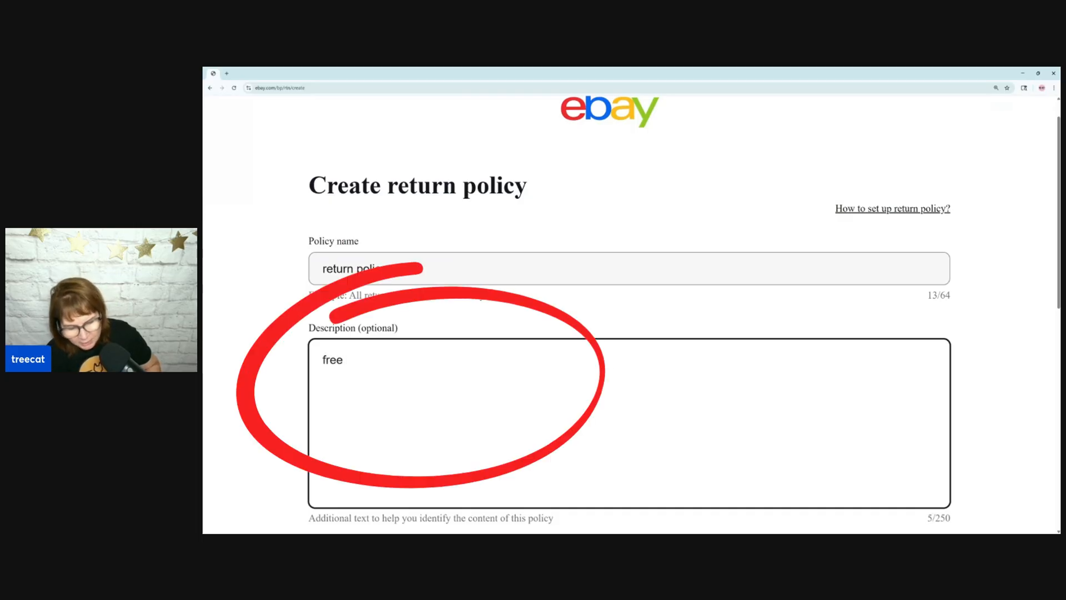
type("30 day")
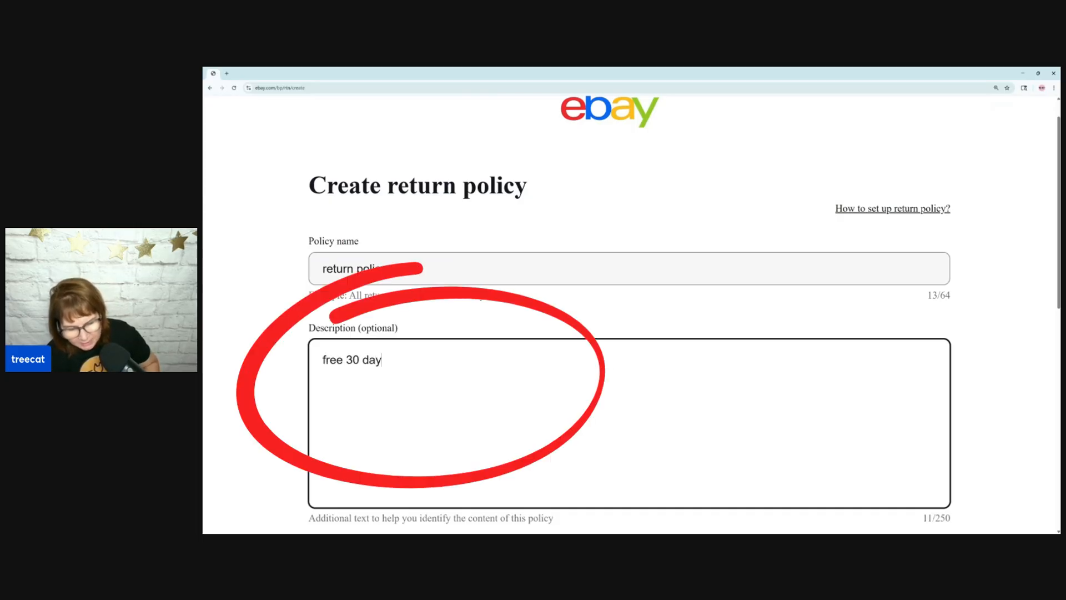
type("s")
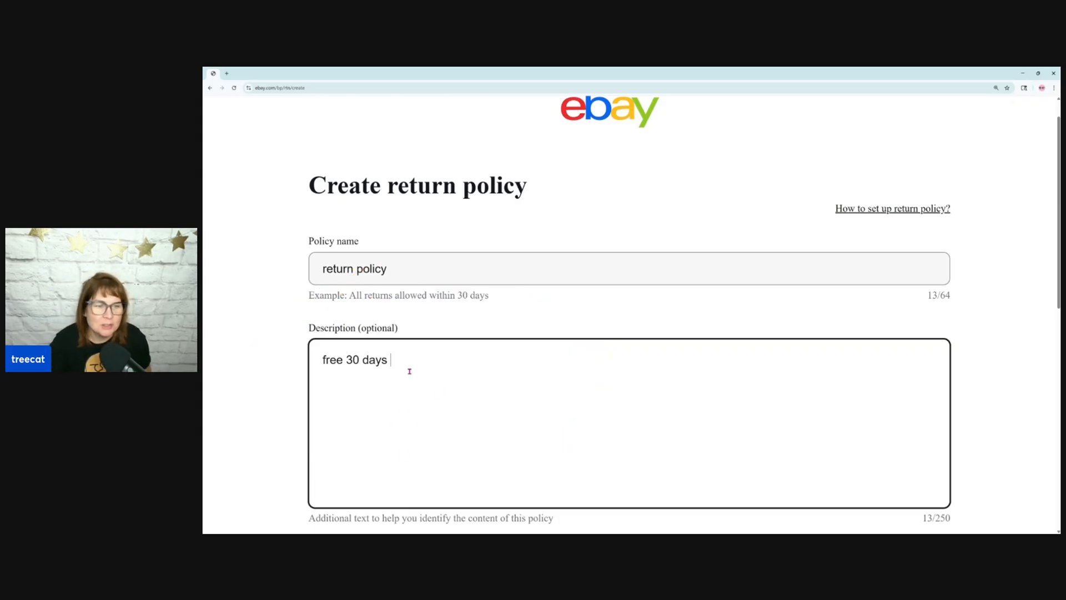
Step: Change the return policy's description to "free 30 day returns"
key("BackSpace")
key("BackSpace")
type("returns")
scroll(669, 363, "down", 4)
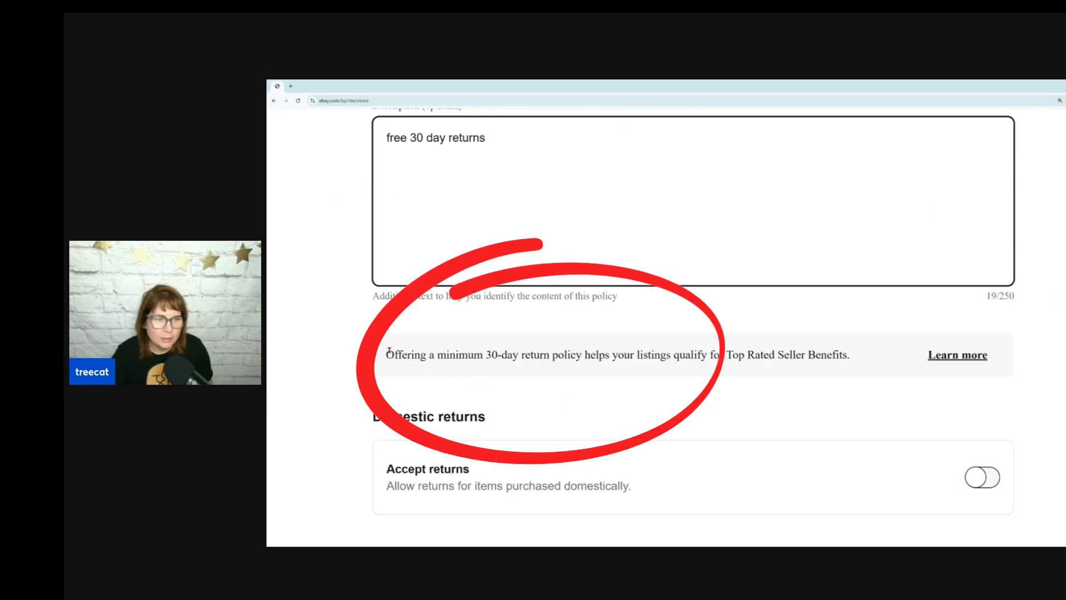
left_click_drag(386, 356, 855, 374)
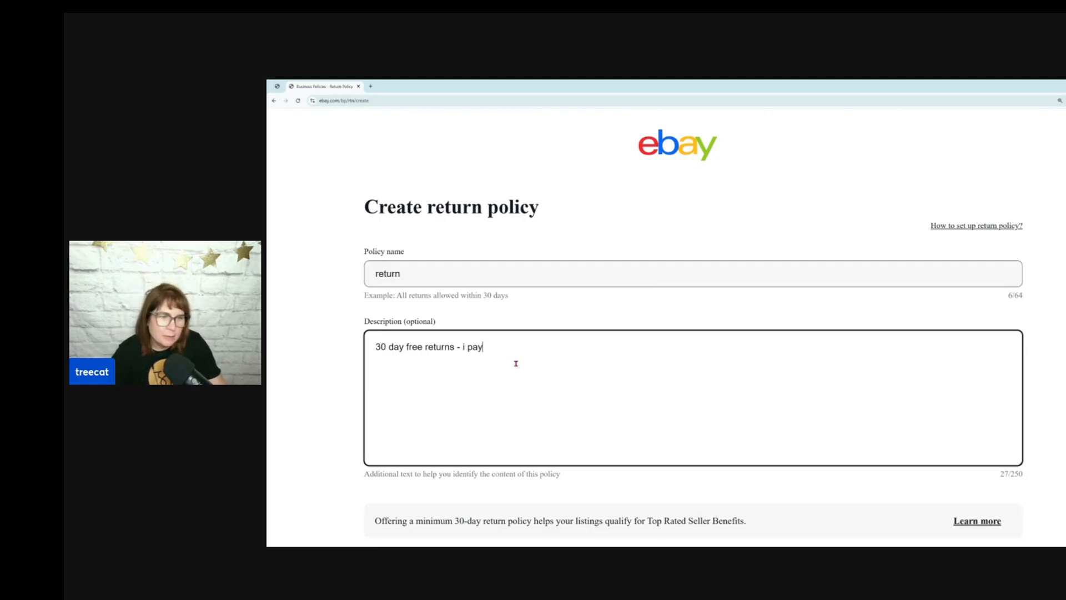
Step: Highlight the note about a minimum 30-day return policy and Top Rated Seller Benefits
scroll(516, 365, "down", 3)
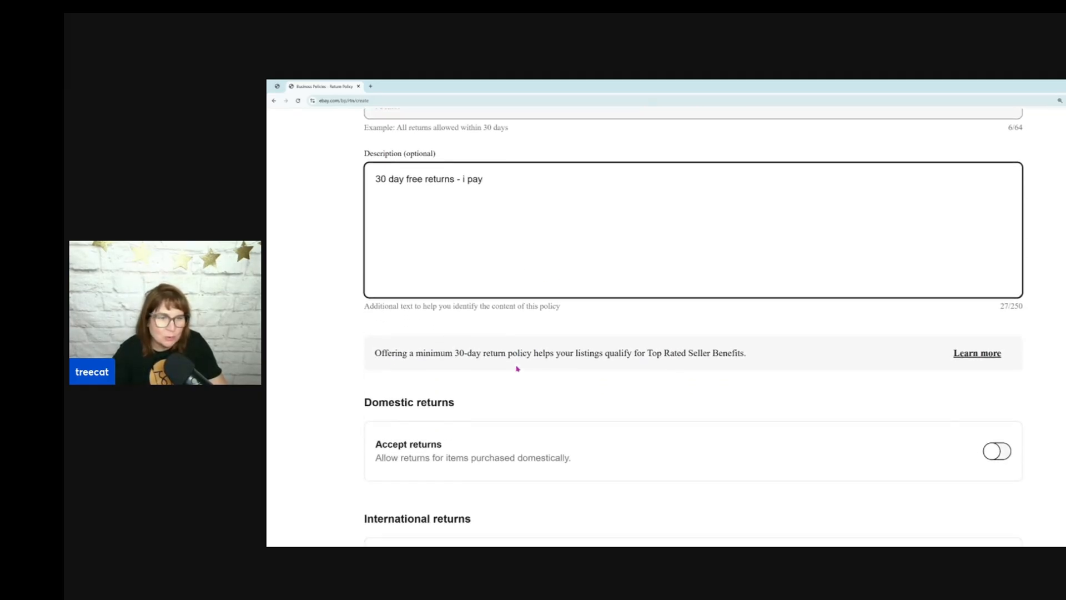
left_click(371, 352)
left_click_drag(371, 351, 797, 349)
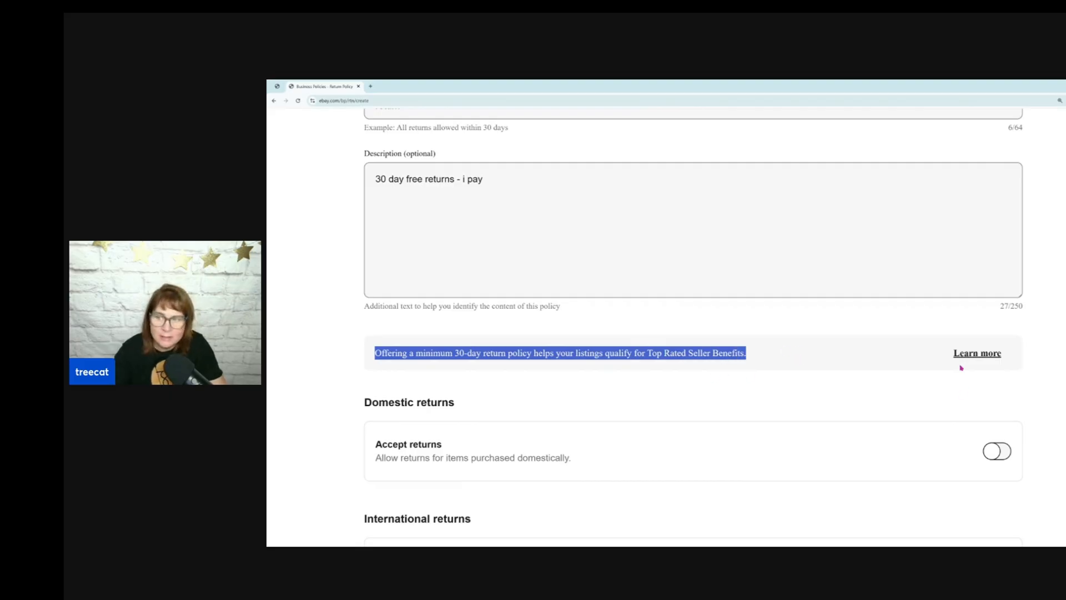
Step: Accept domestic returns with return shipping set to "Free for buyer, you pay", and save the return policy
scroll(602, 439, "down", 2)
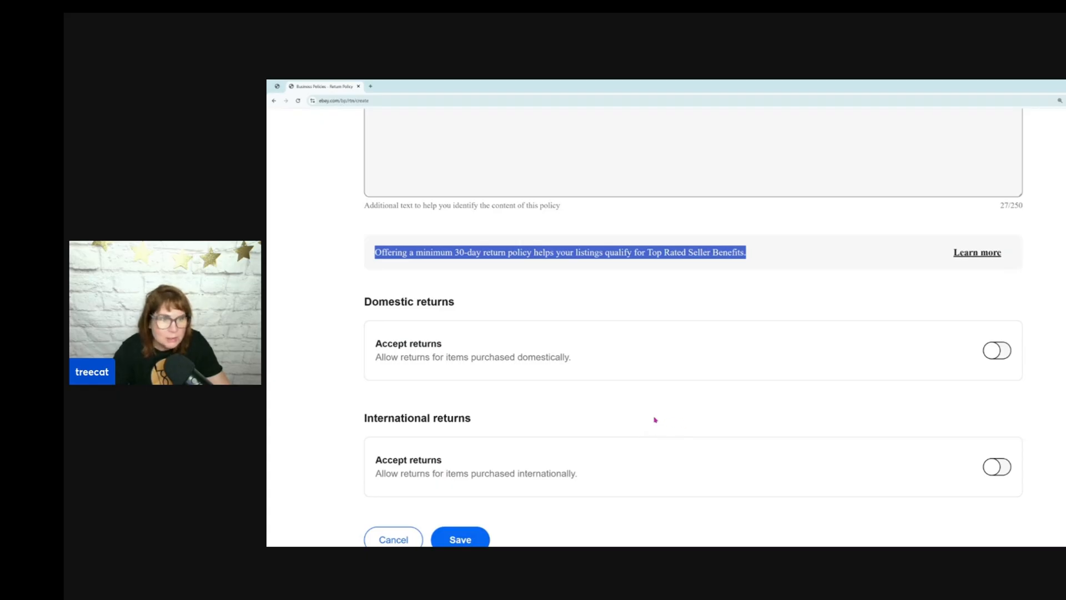
scroll(655, 420, "down", 1)
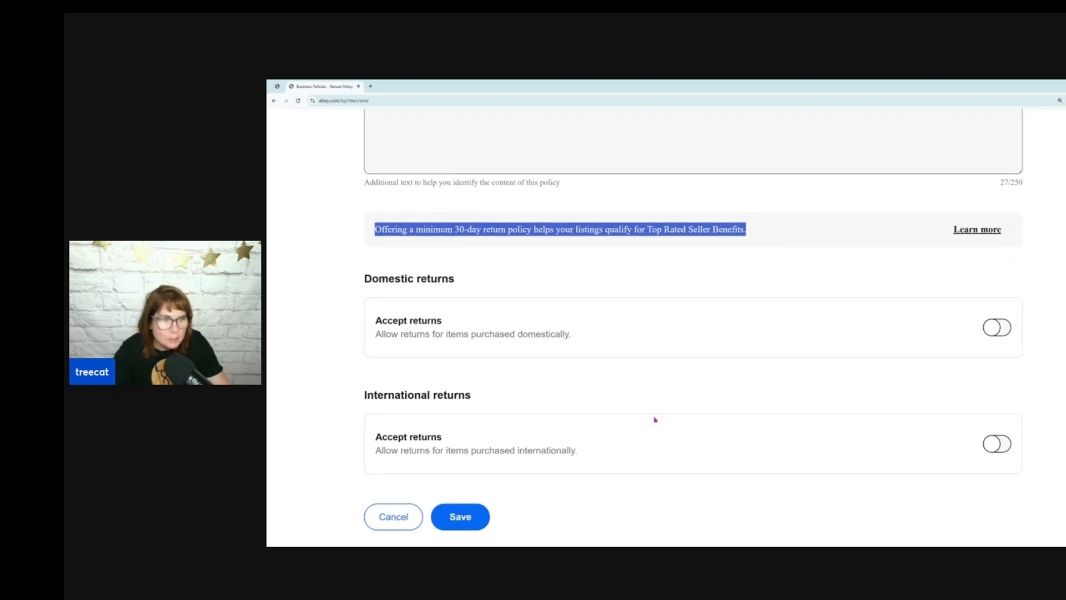
left_click(1008, 320)
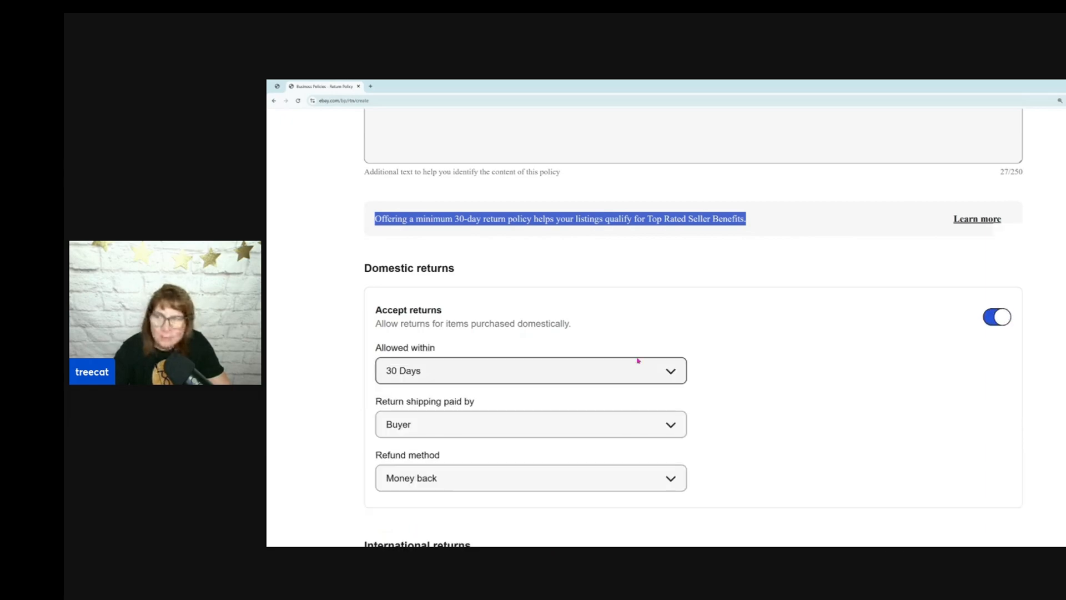
scroll(492, 431, "down", 2)
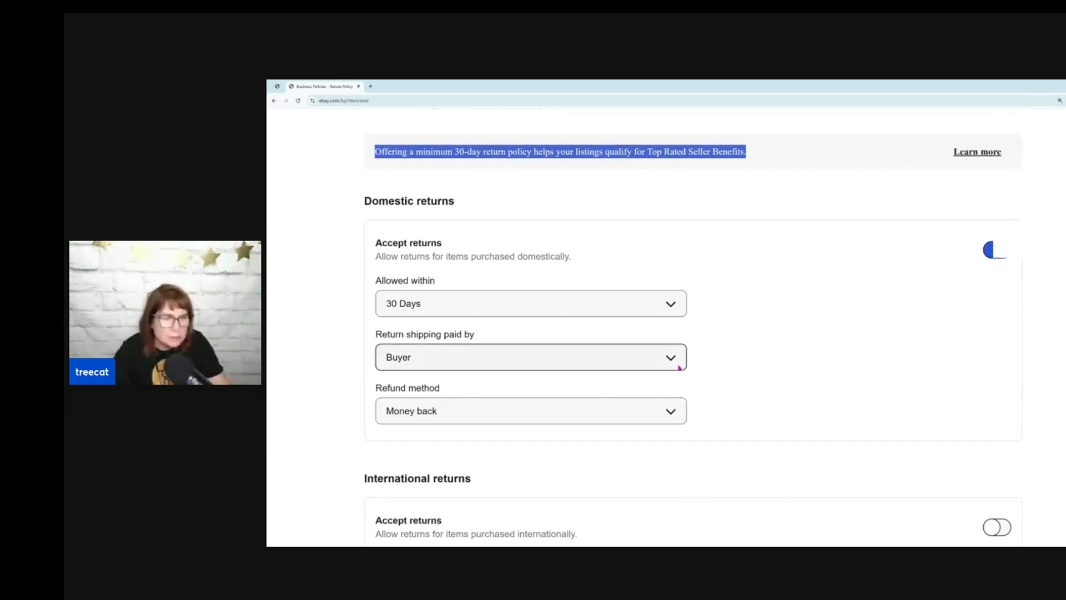
left_click(639, 359)
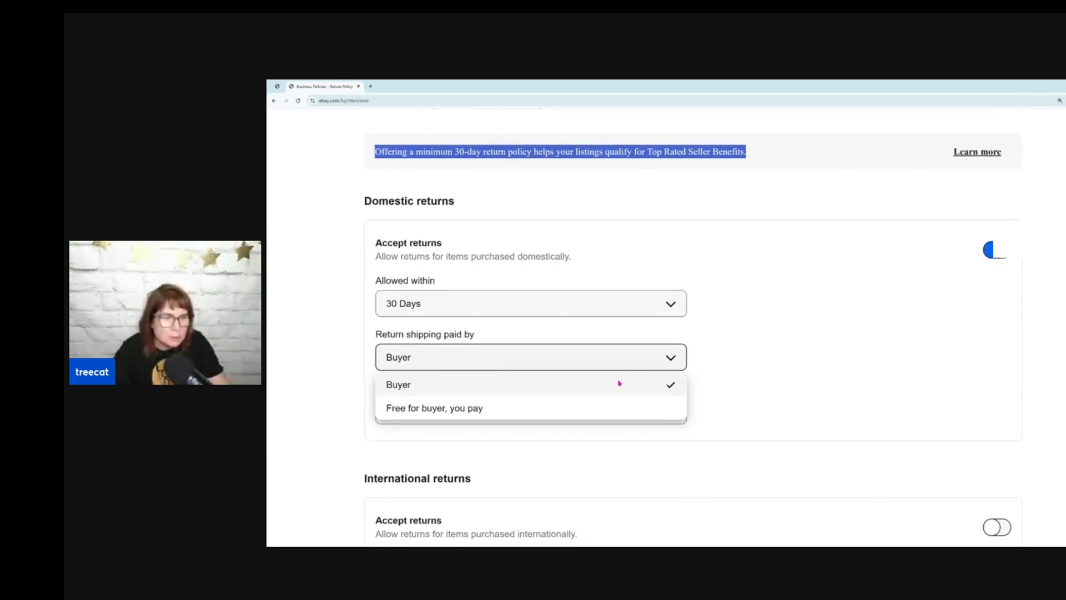
left_click(451, 410)
scroll(722, 425, "down", 2)
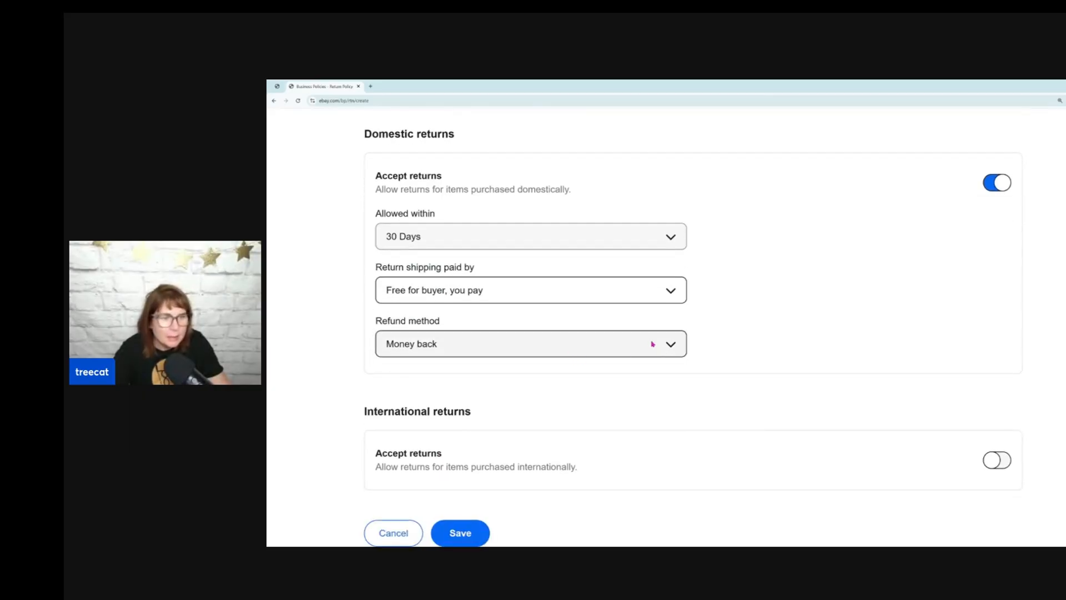
scroll(663, 361, "down", 2)
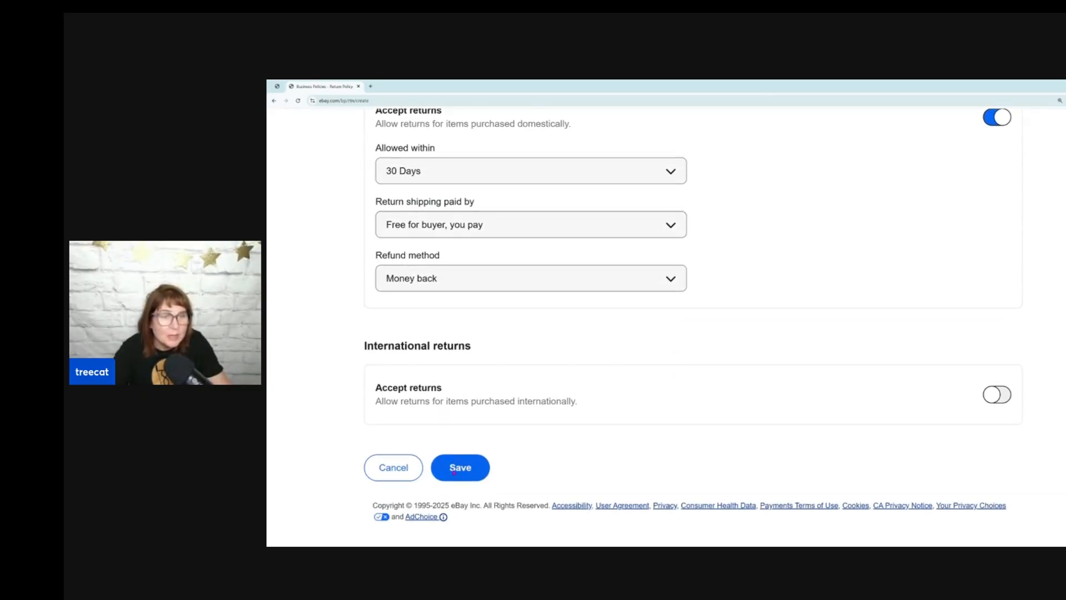
left_click(454, 471)
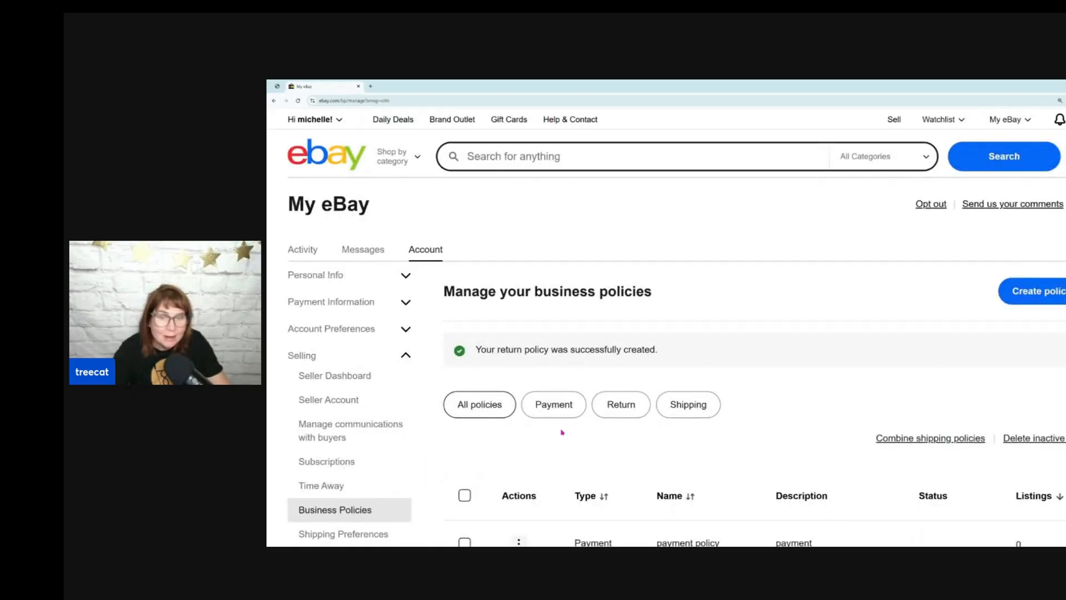
Step: Filter the business policies to return policies and begin creating a second return policy
scroll(562, 432, "down", 3)
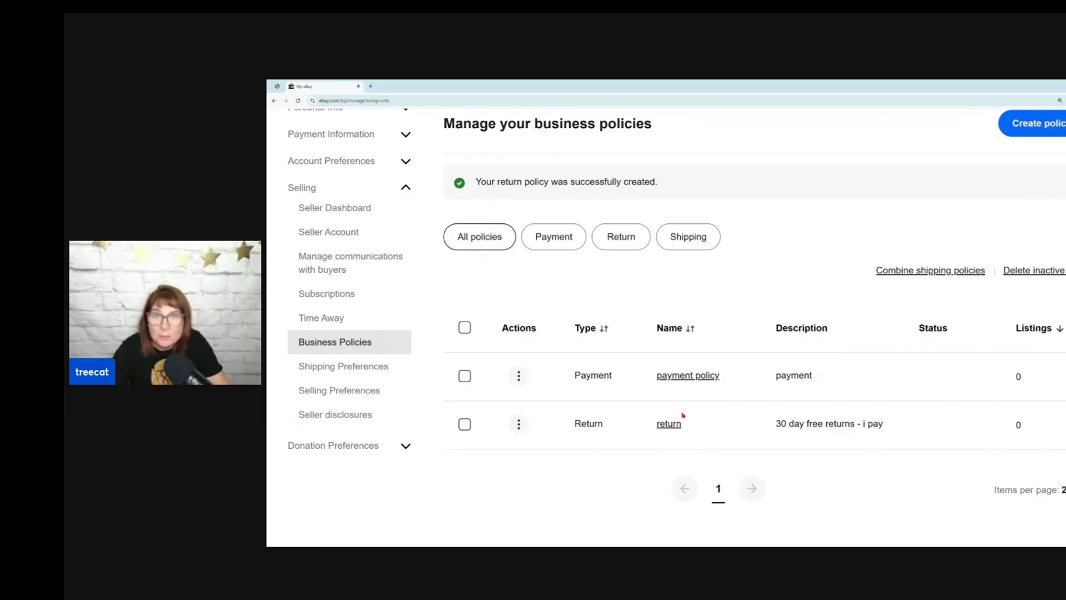
left_click(624, 242)
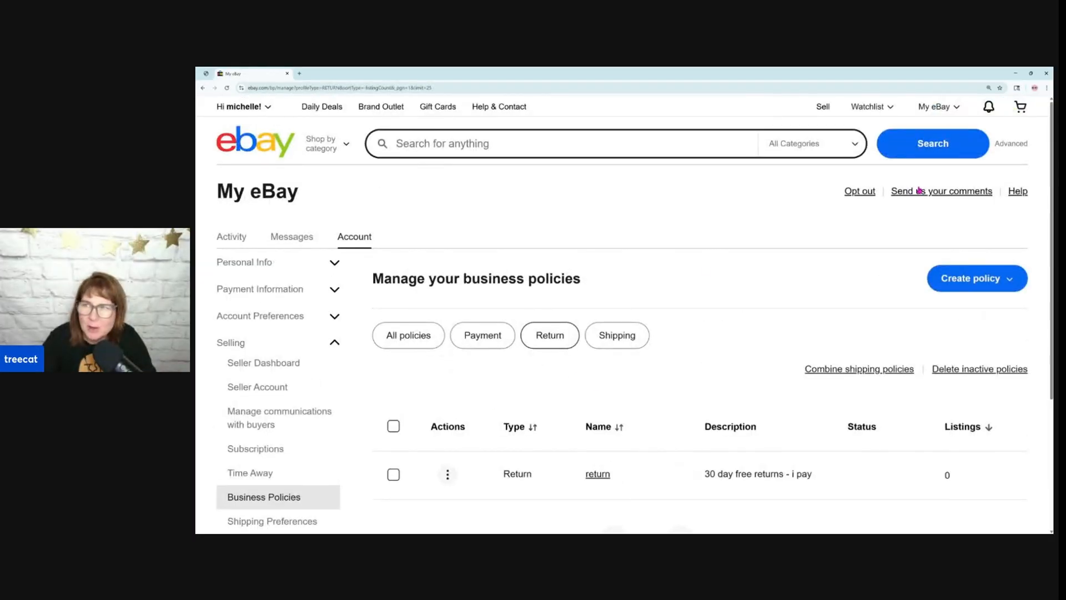
left_click(974, 281)
left_click(963, 329)
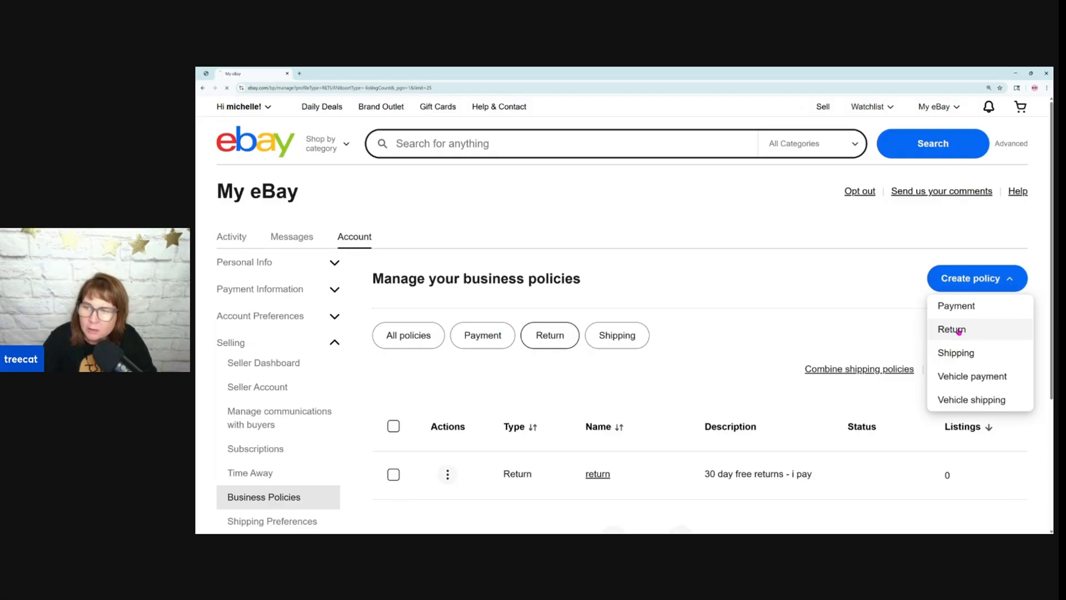
Step: Name the new return policy "returns" and give it the description "no returns"
left_click(525, 253)
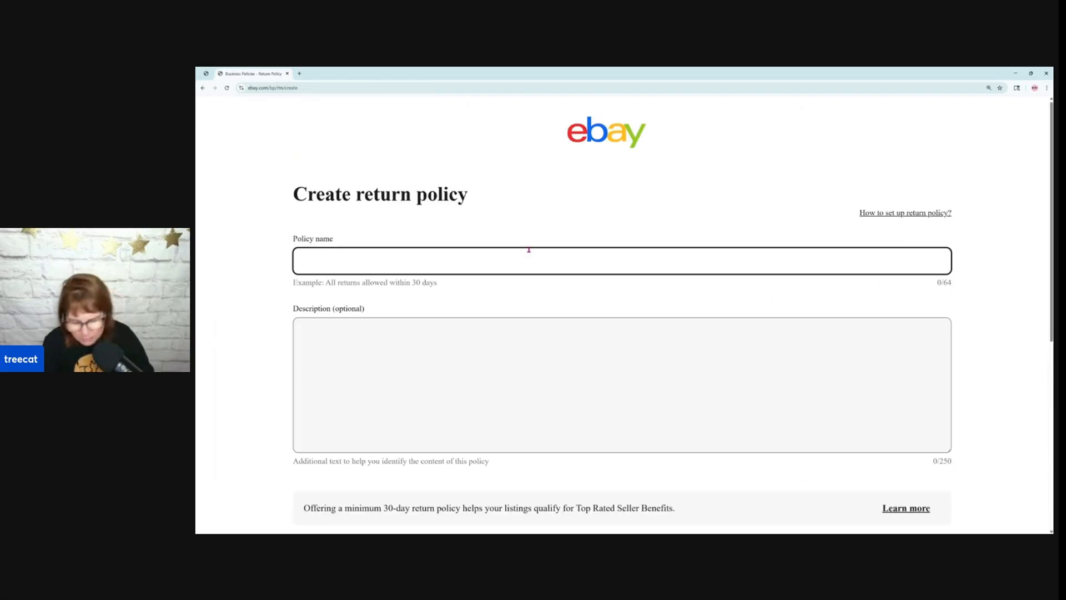
type("returns")
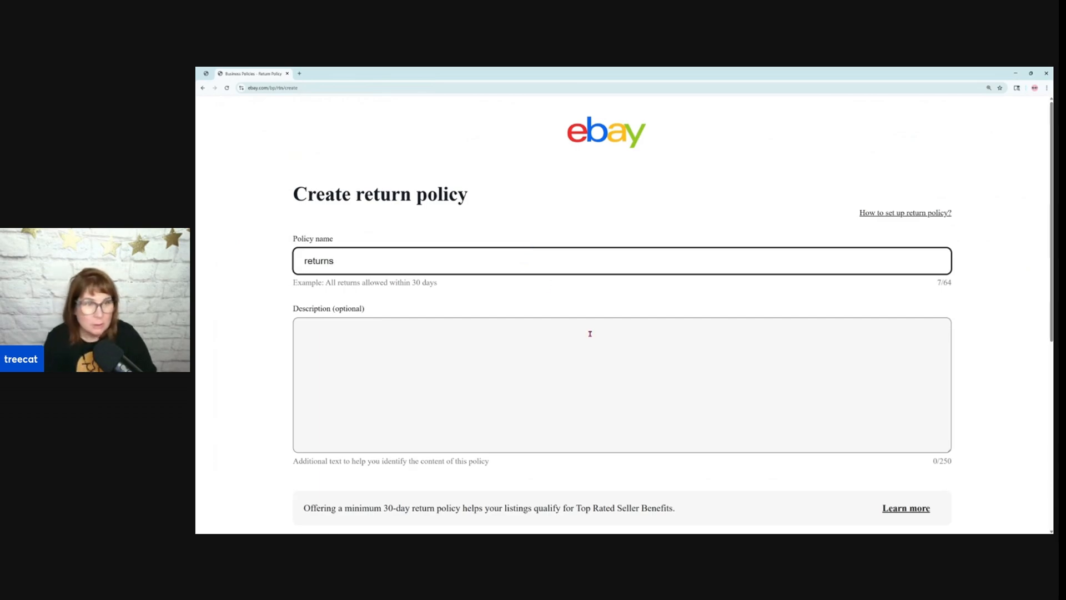
left_click(592, 369)
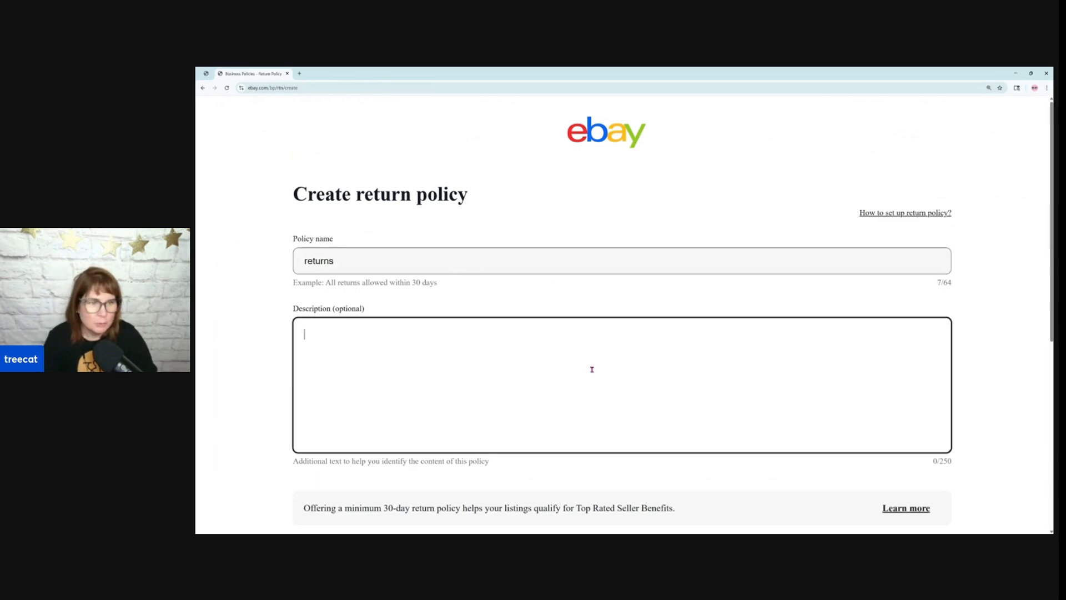
type("no re")
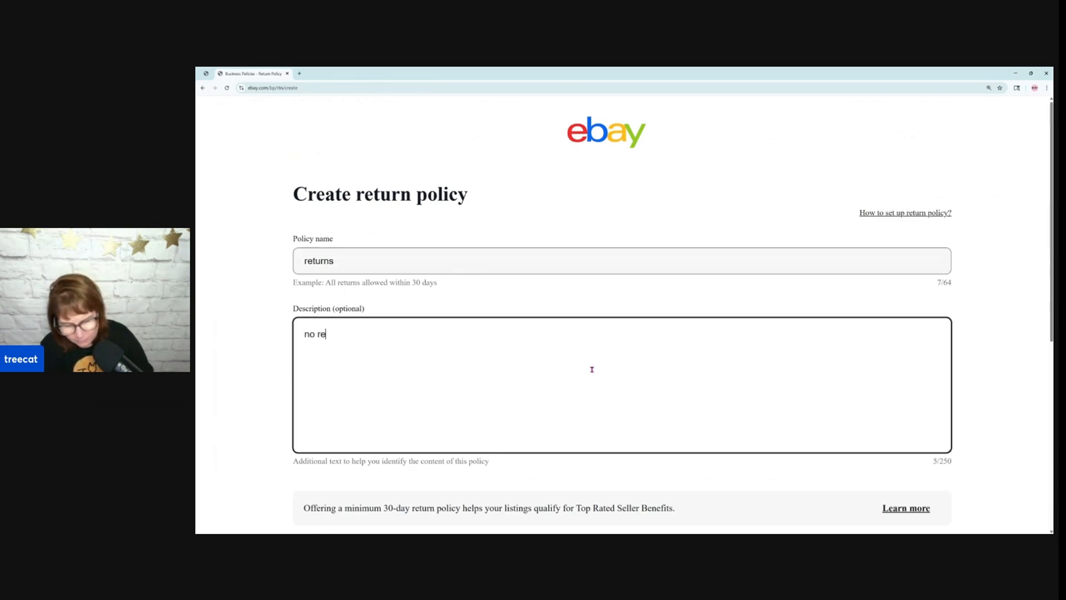
type("turns")
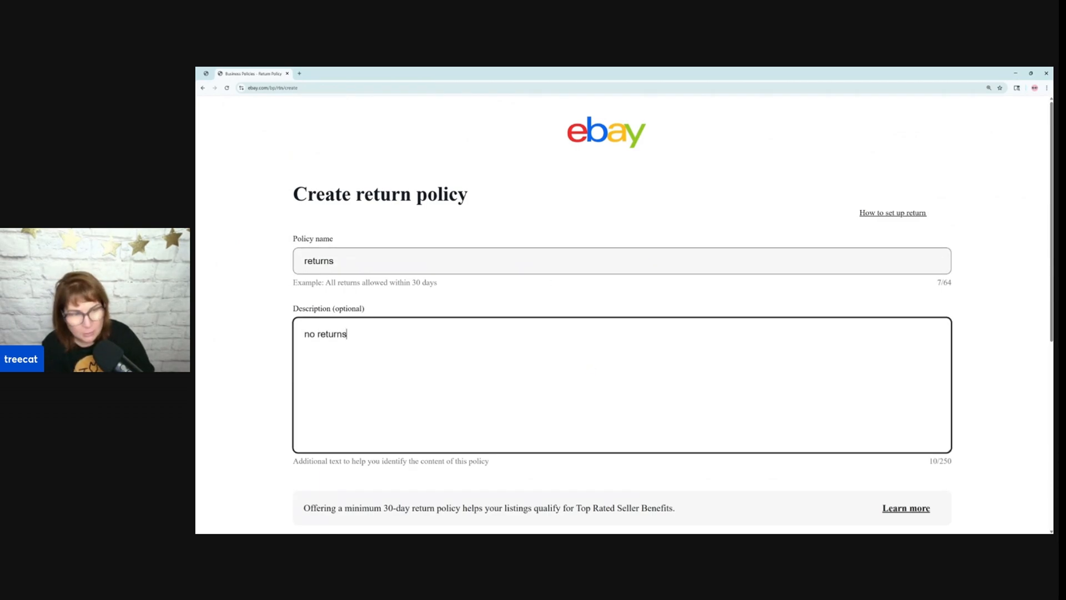
Step: Save the no-returns policy with domestic and international returns left off
scroll(611, 372, "down", 5)
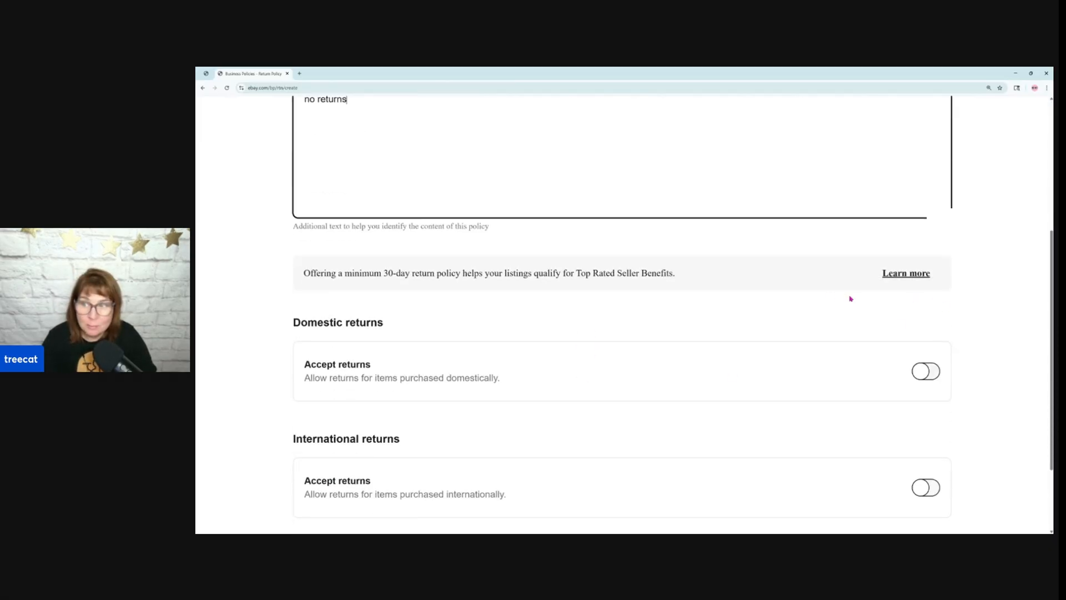
scroll(667, 314, "down", 1)
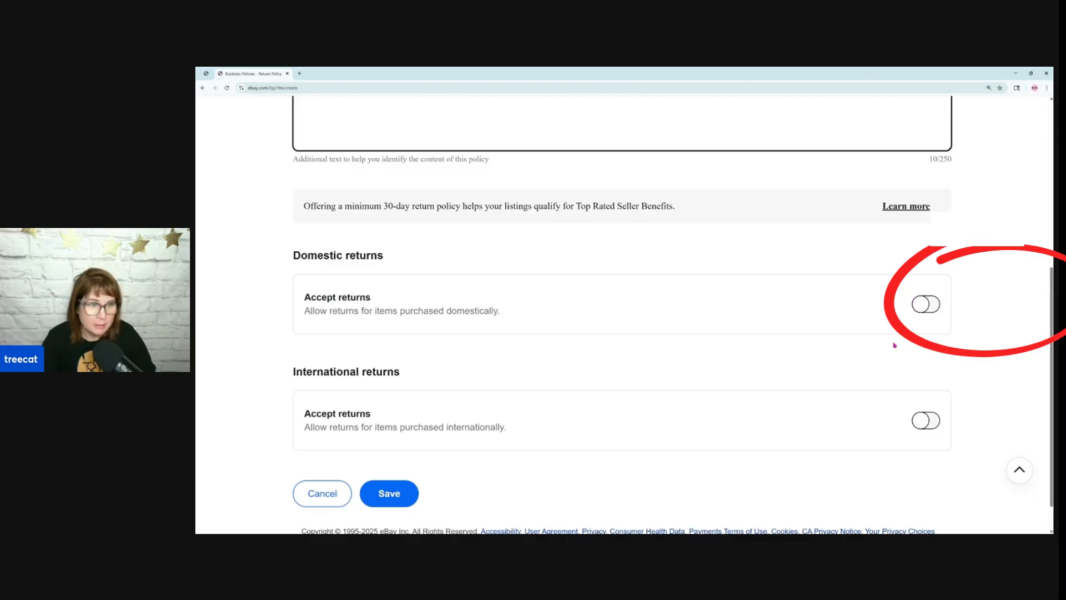
scroll(739, 383, "down", 1)
left_click(406, 457)
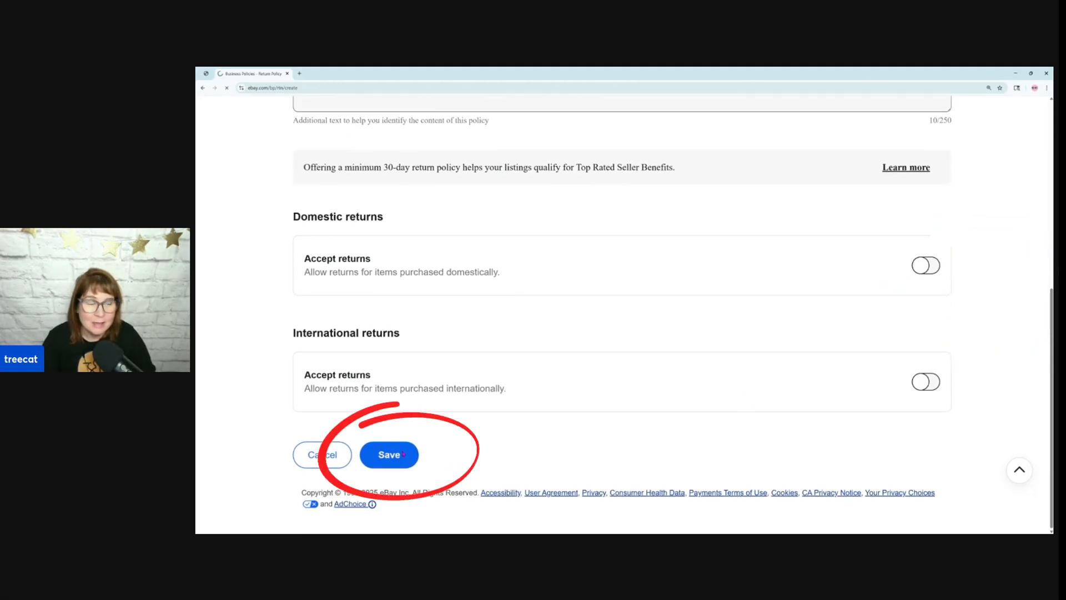
Step: Review the saved policies, show only the return policies and begin creating a third one
scroll(527, 375, "down", 5)
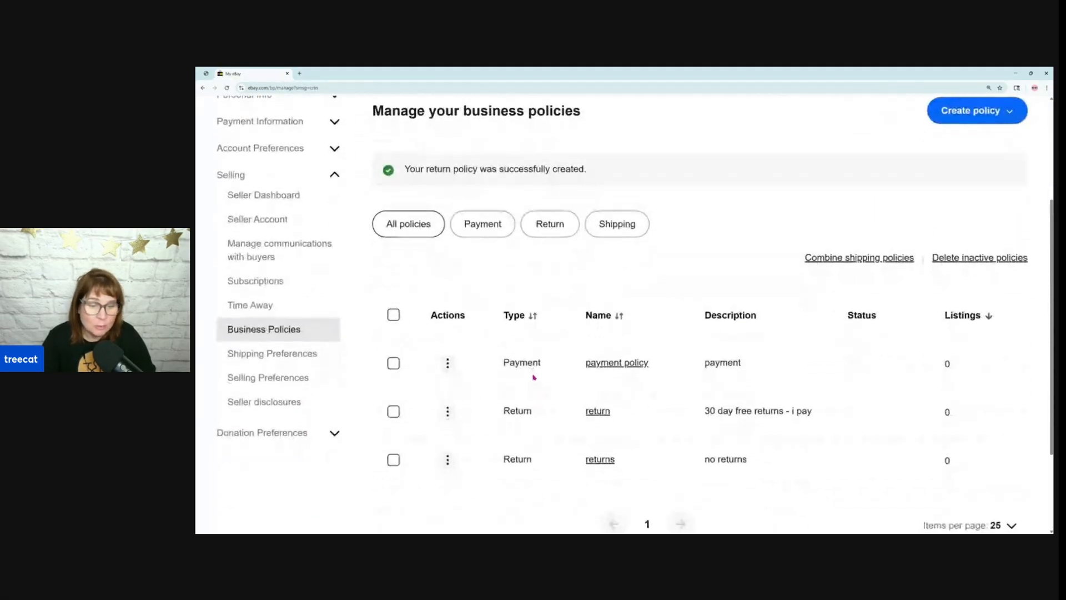
scroll(608, 413, "up", 3)
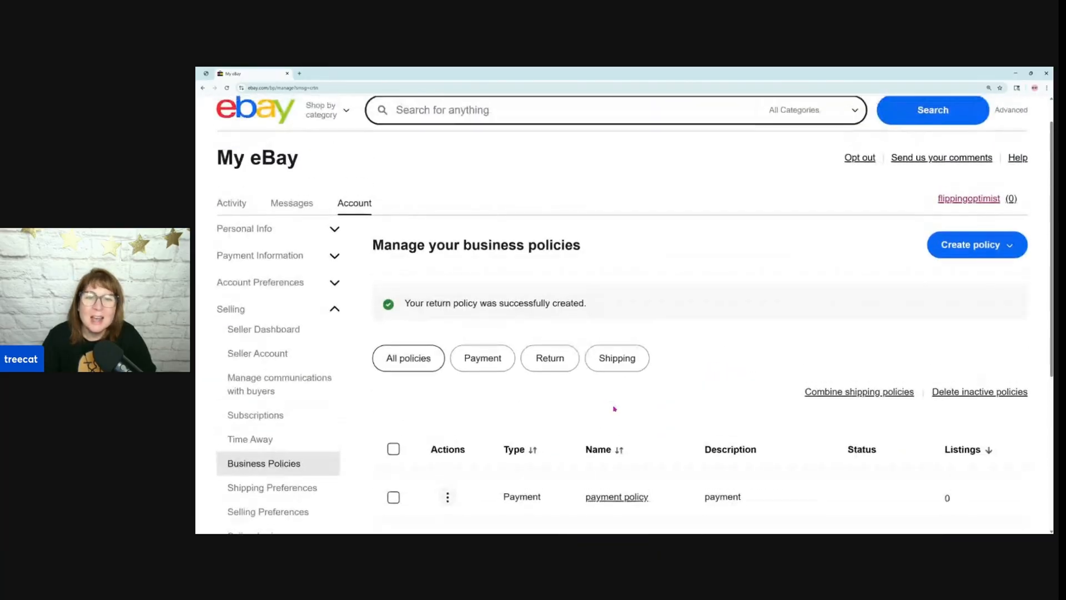
left_click(560, 349)
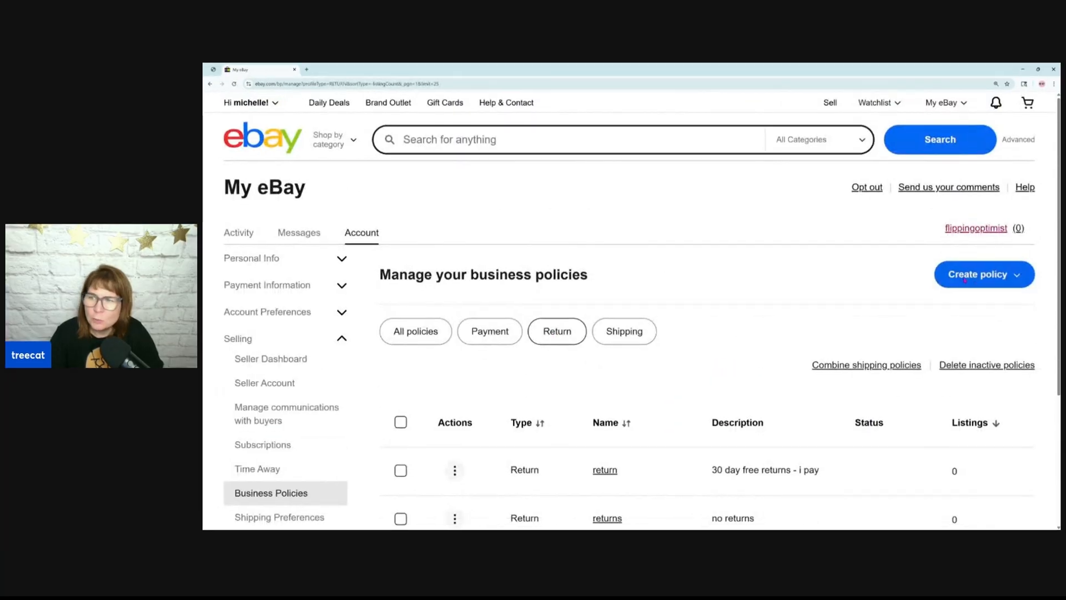
left_click(970, 278)
left_click(954, 325)
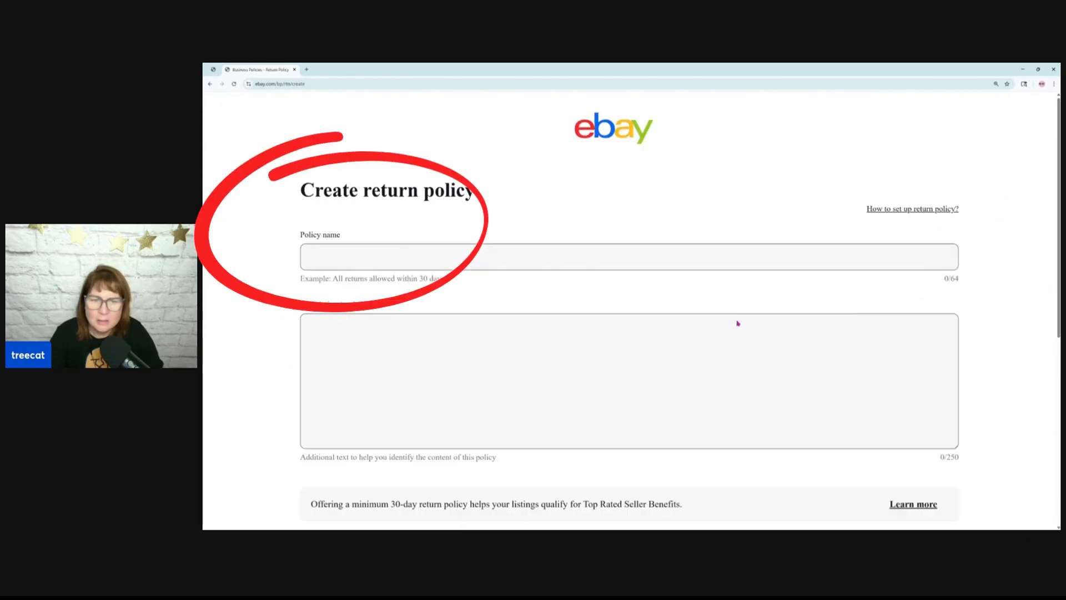
Step: Name the third return policy "returns" and give it the description "30 days -buyer pays"
left_click(540, 260)
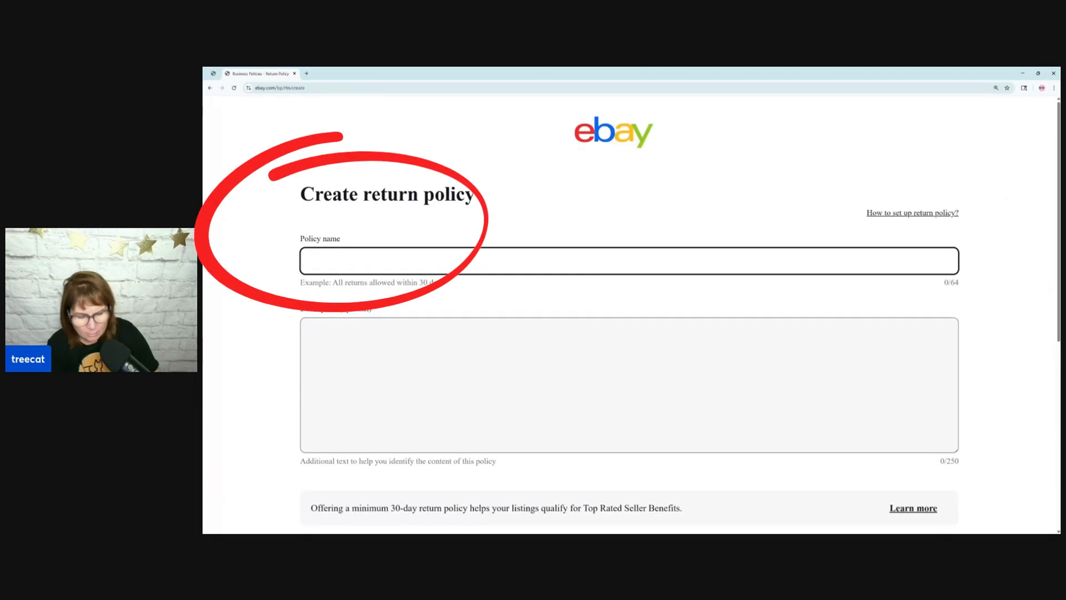
type("returns")
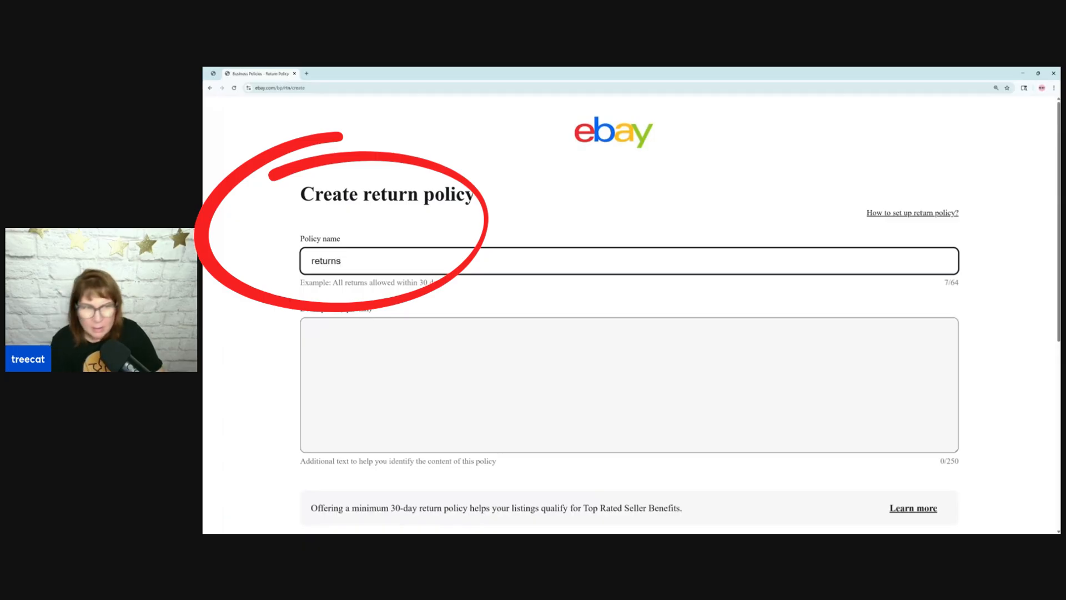
left_click(516, 377)
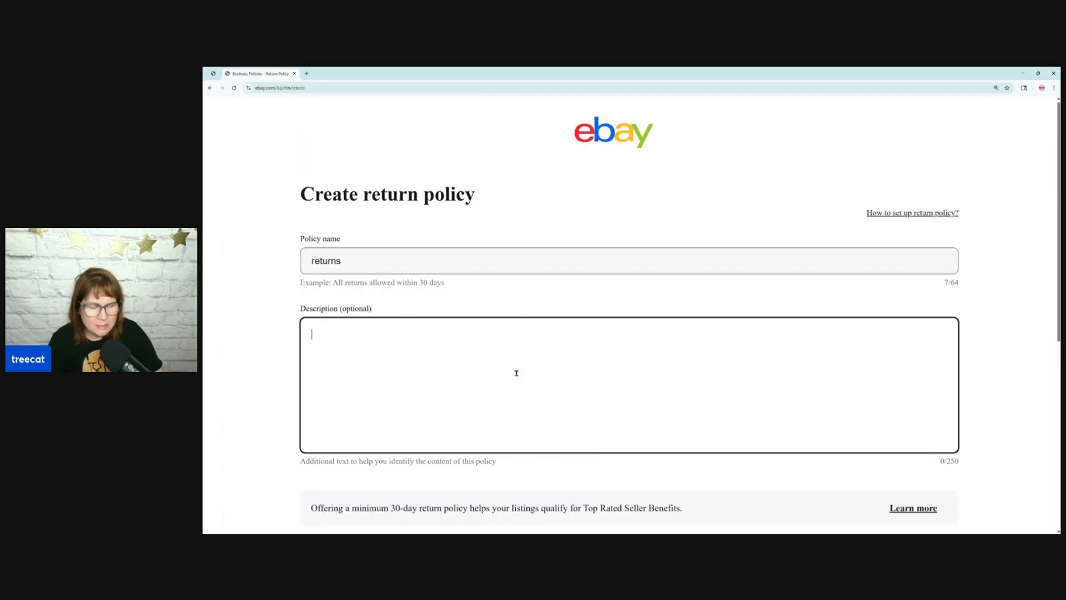
type("30 ")
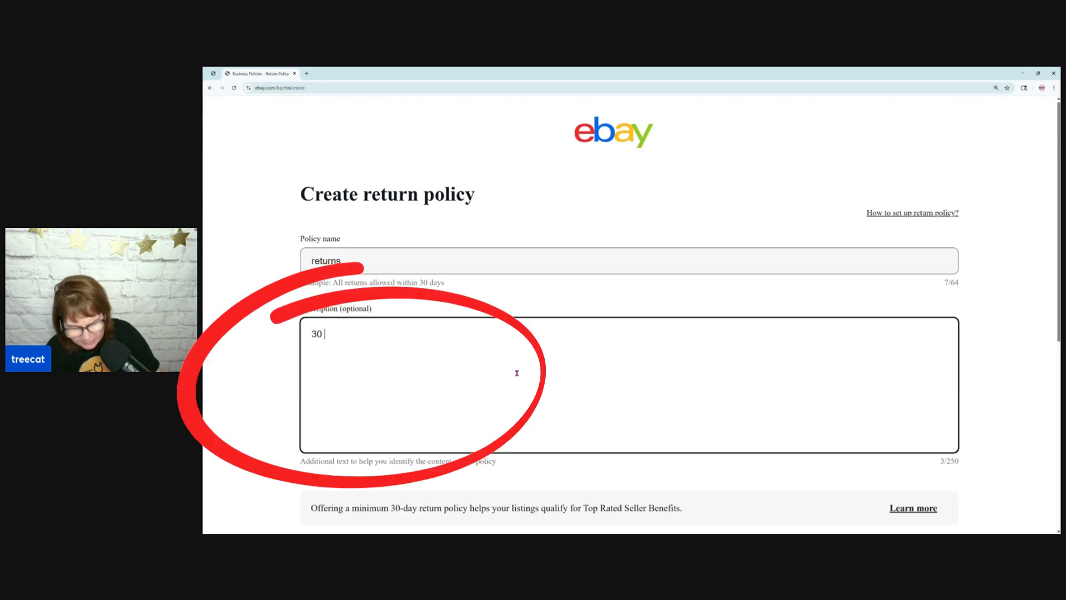
type("dauys")
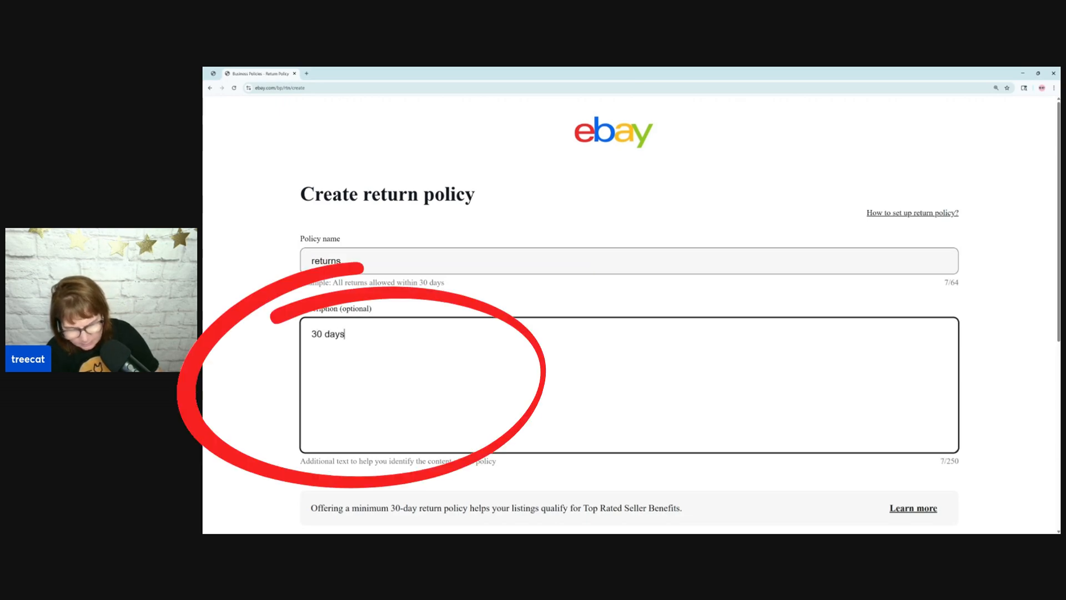
type(" -buyer ")
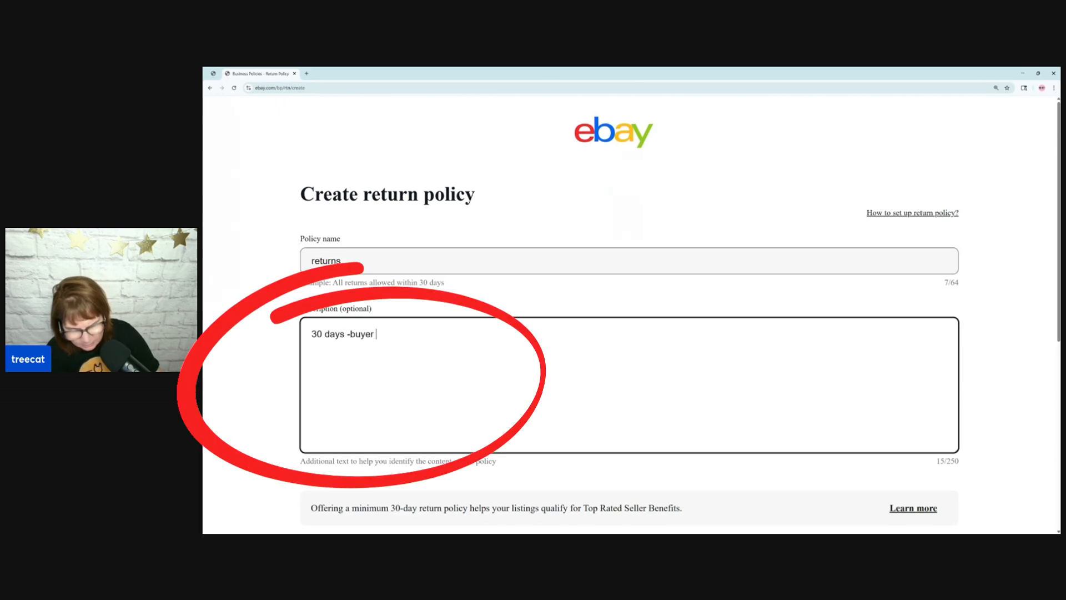
type("pa")
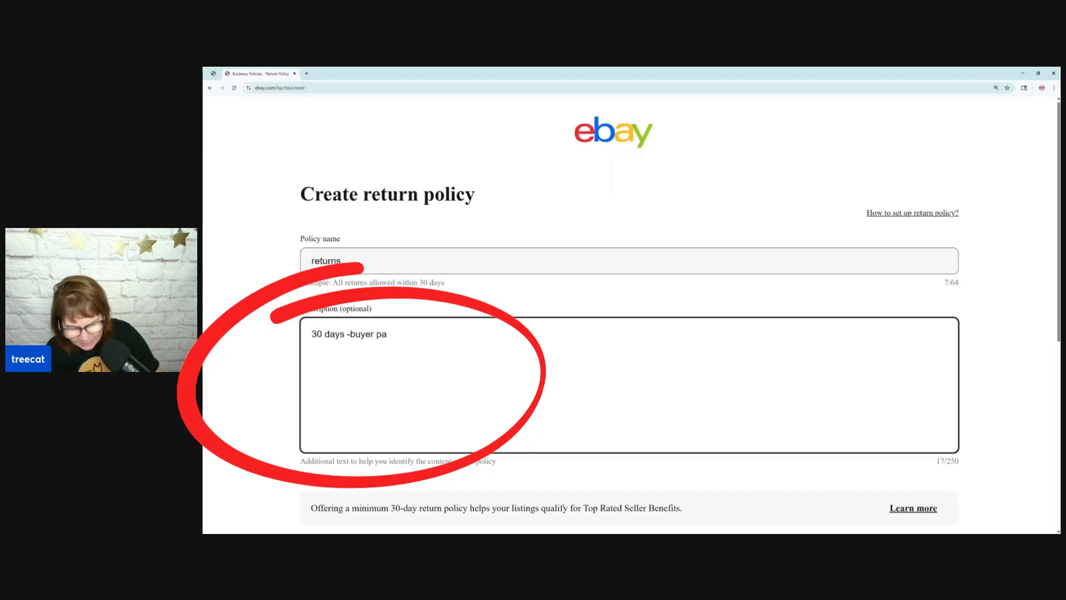
type("uys")
scroll(489, 361, "down", 2)
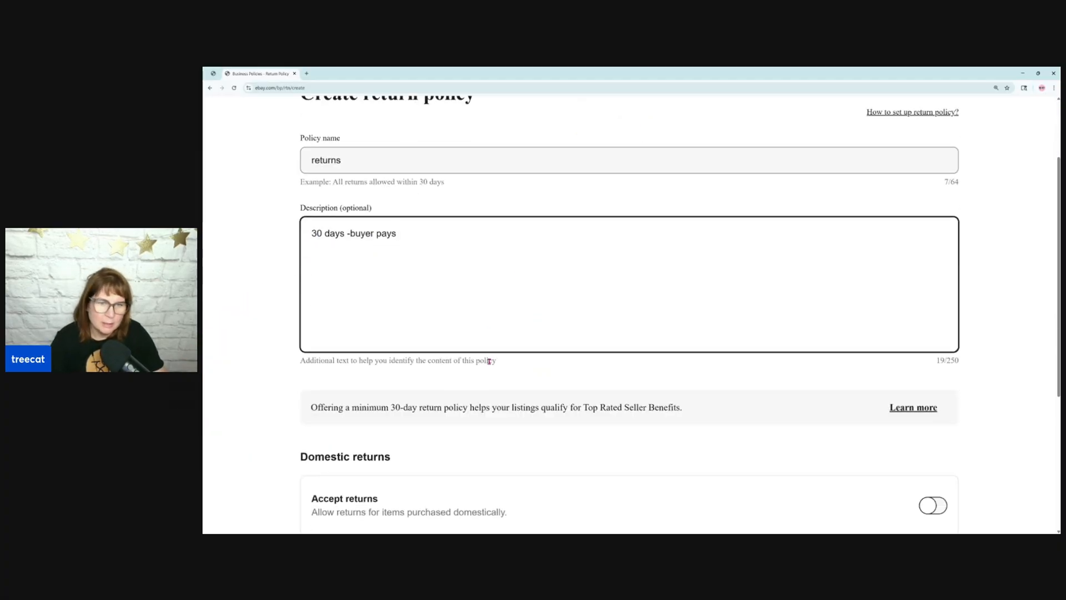
Step: Accept domestic returns within 30 days with return shipping paid by the buyer, leave international returns off, and try to save the policy
scroll(512, 331, "down", 1)
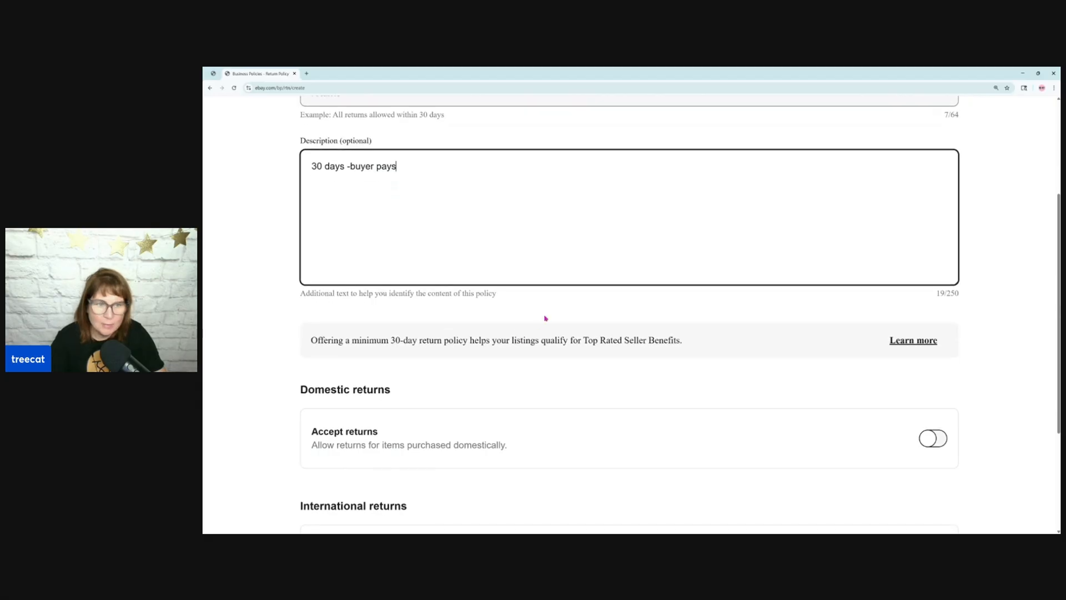
scroll(556, 433, "down", 1)
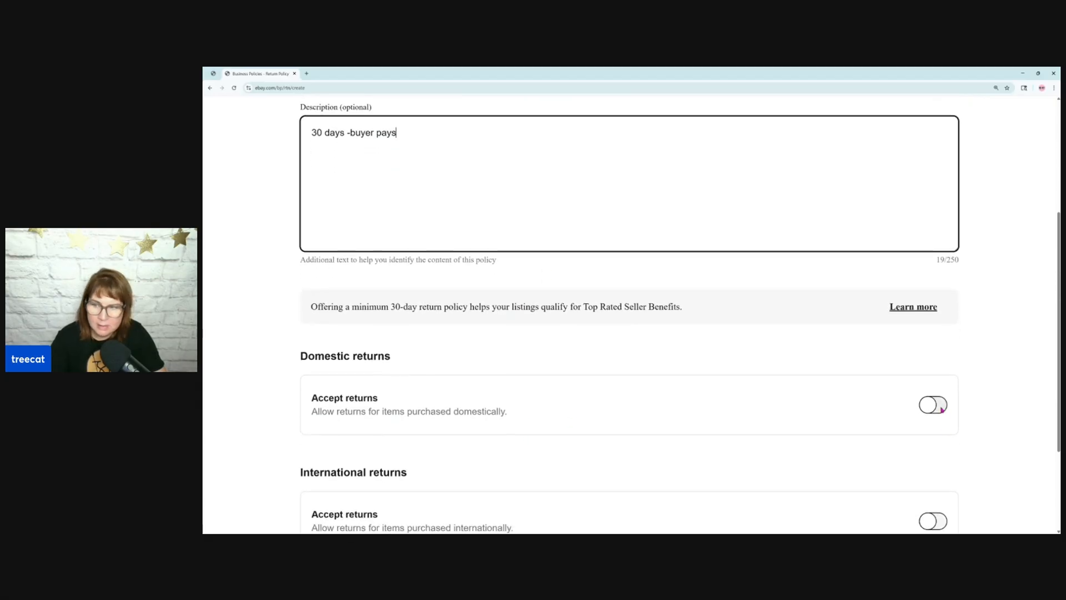
left_click(933, 405)
scroll(555, 383, "down", 2)
left_click(476, 411)
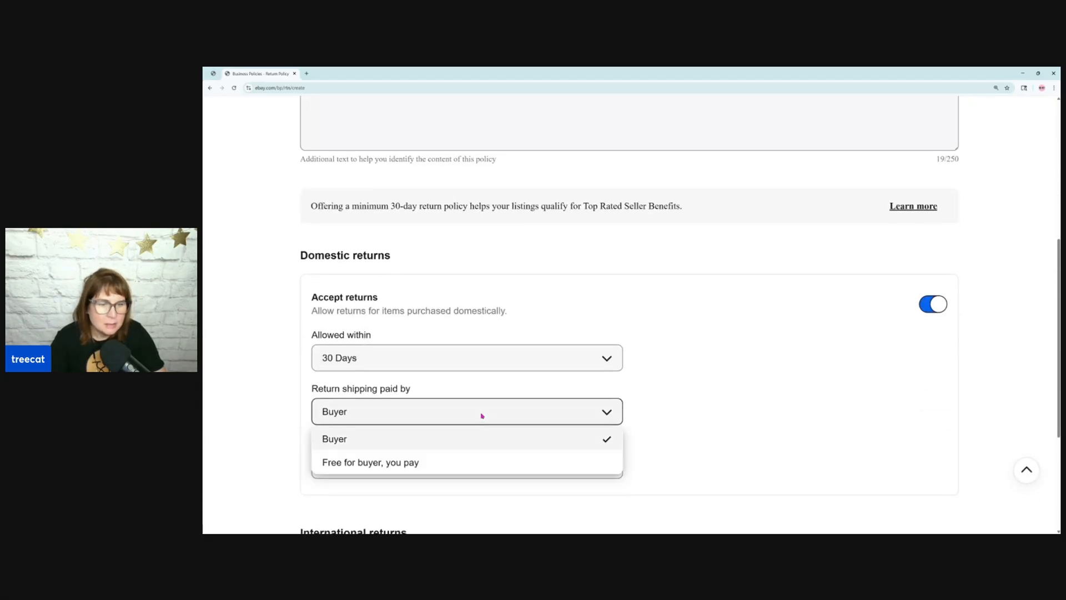
scroll(662, 390, "down", 1)
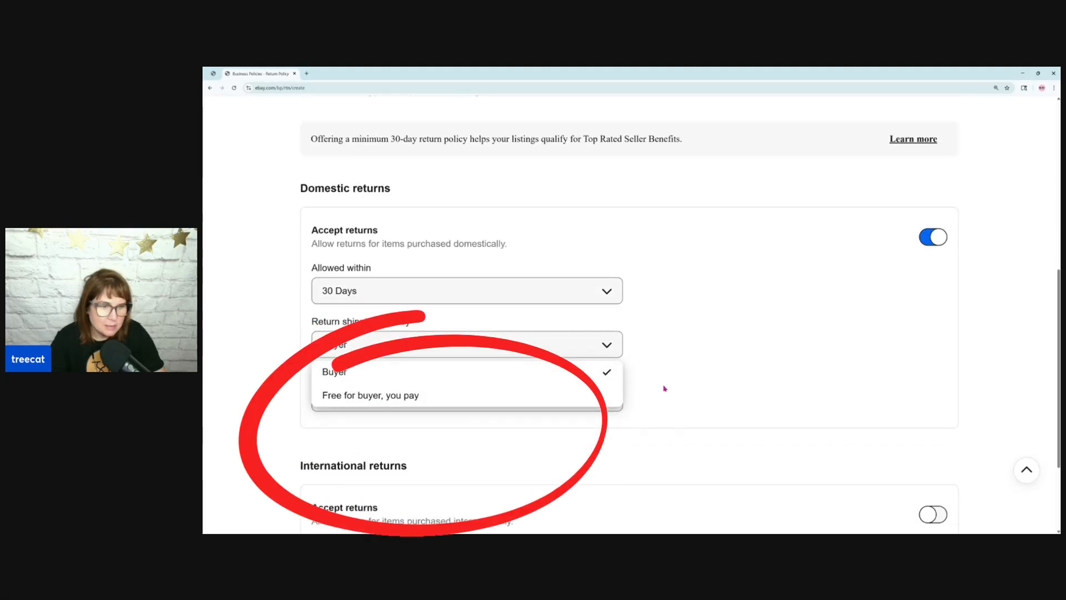
left_click(666, 389)
scroll(759, 390, "down", 1)
scroll(759, 391, "down", 1)
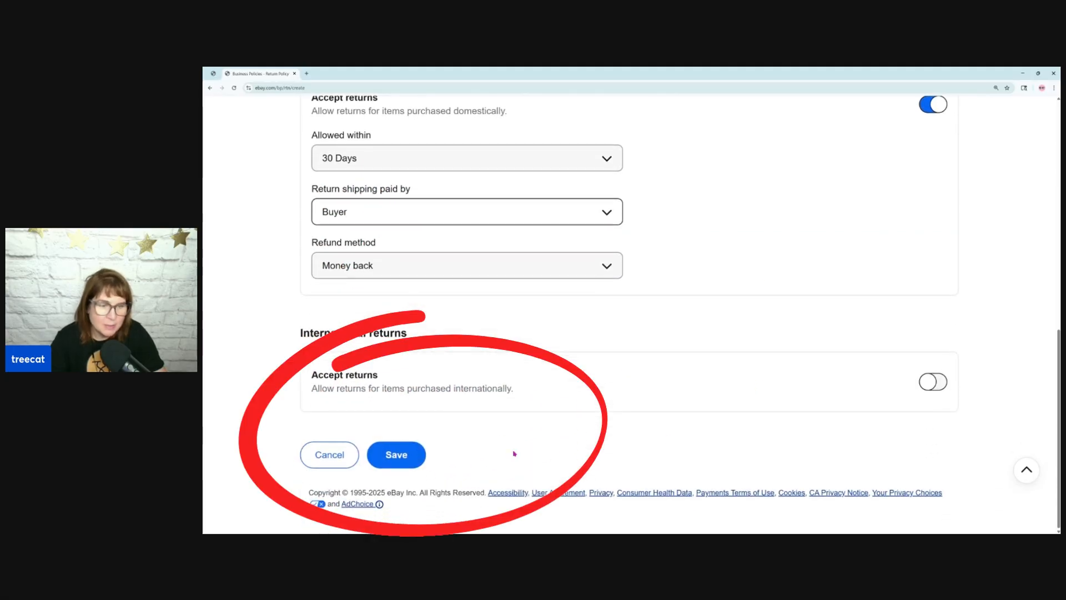
left_click(413, 457)
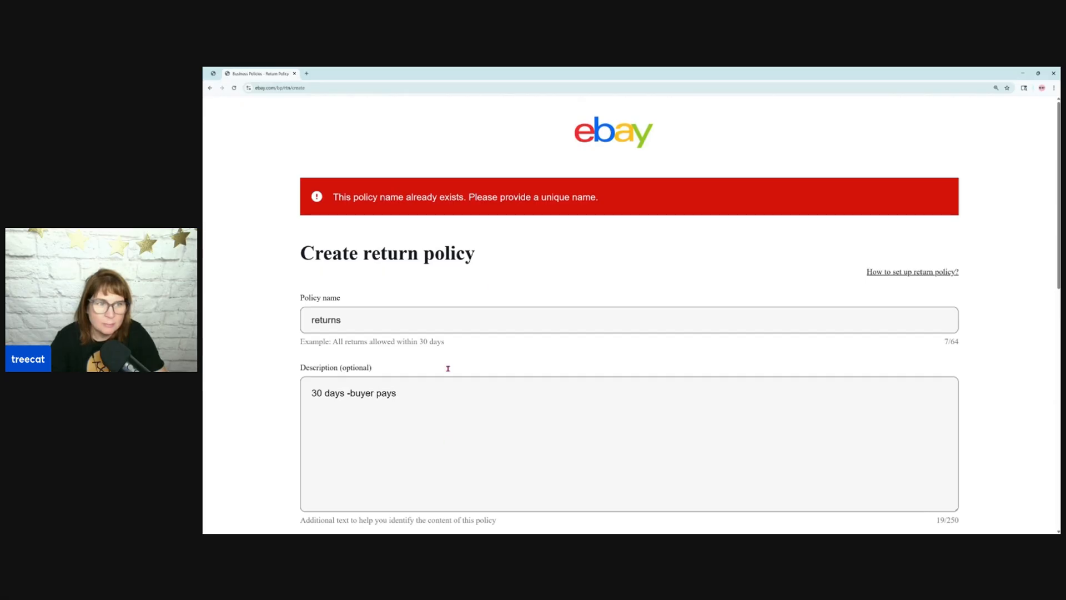
Step: Rename the return policy "returns- 30 days BUYER pays" and save it
left_click(391, 322)
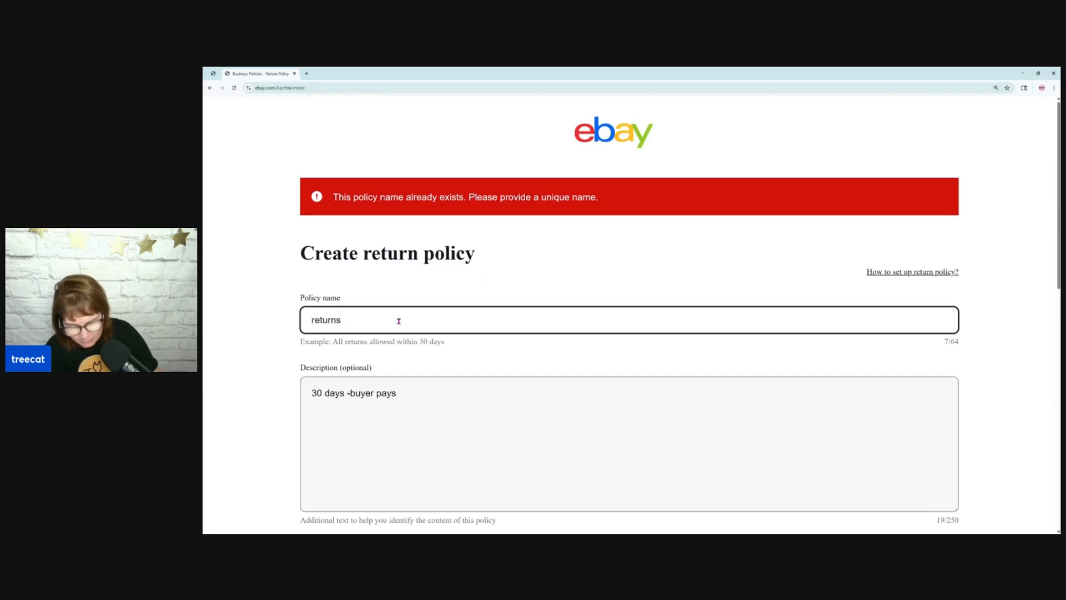
type("- 30")
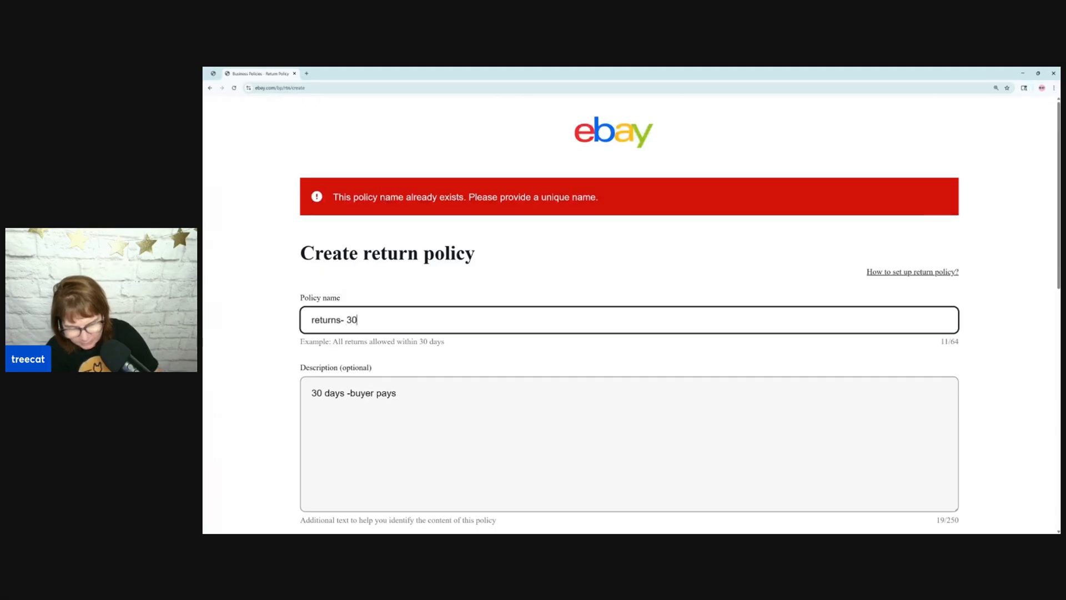
type(" days ")
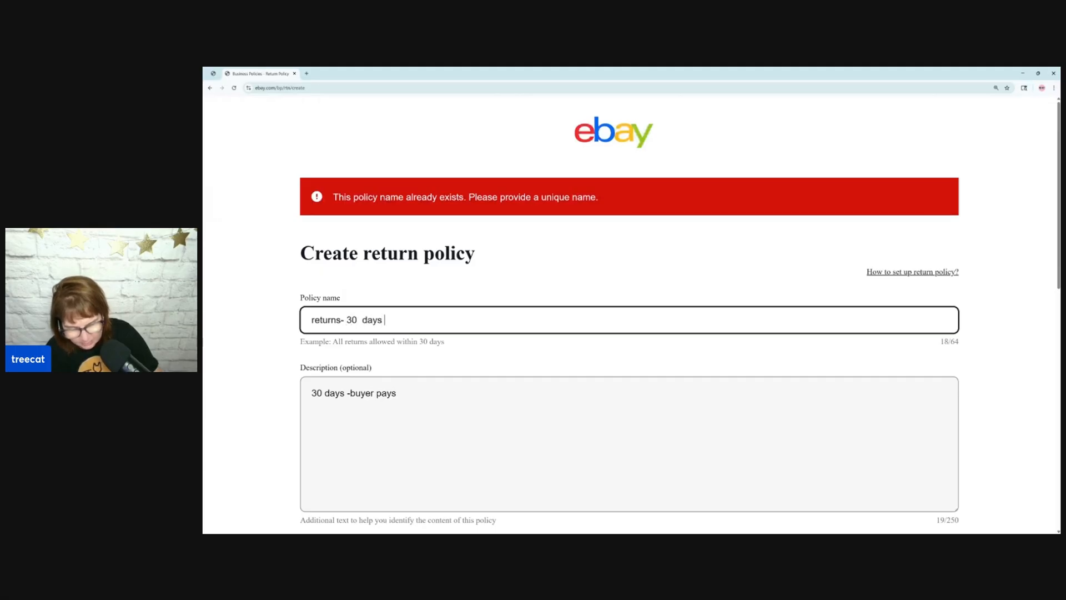
type("b")
type("BUYER ")
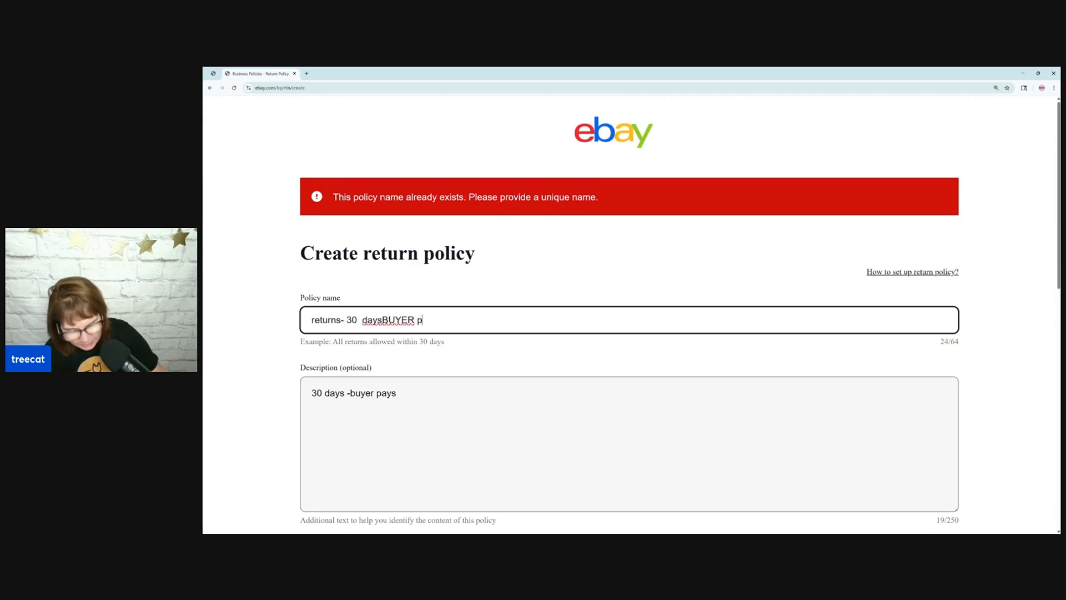
type("pays")
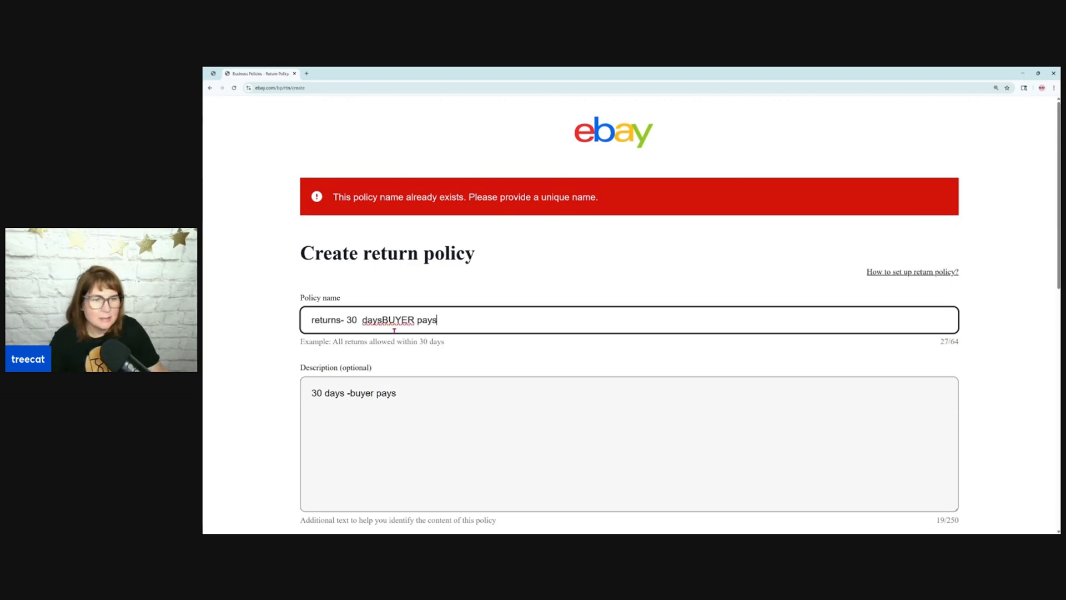
left_click(382, 321)
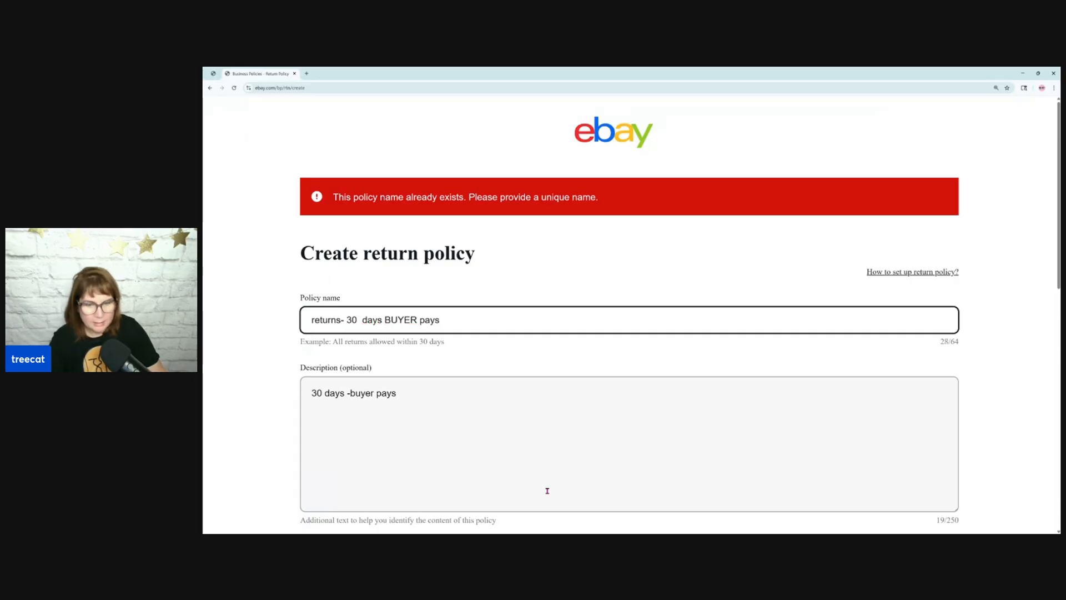
scroll(718, 429, "down", 10)
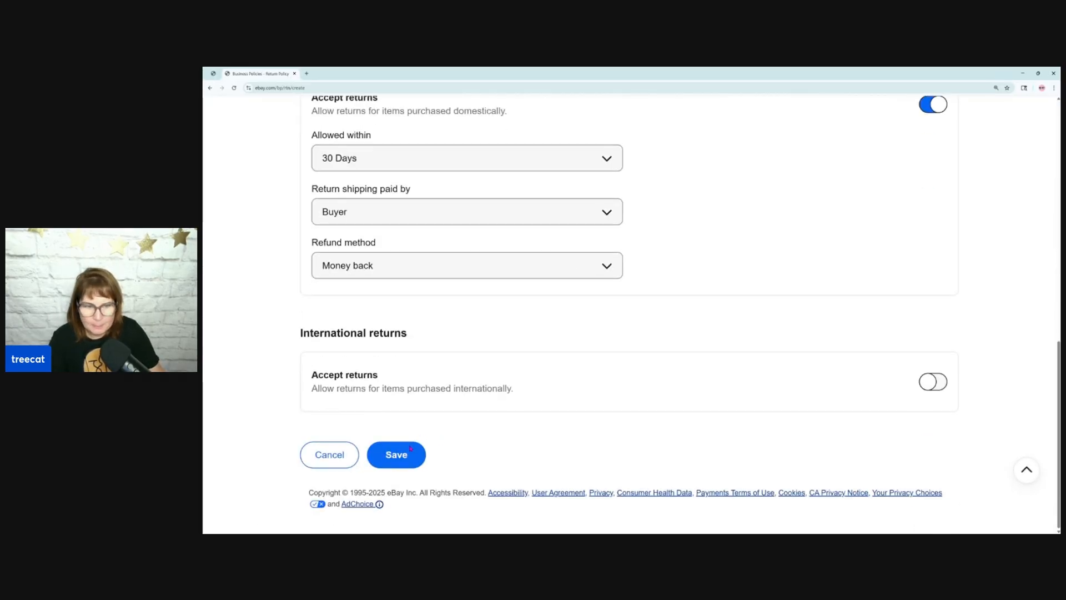
left_click(410, 449)
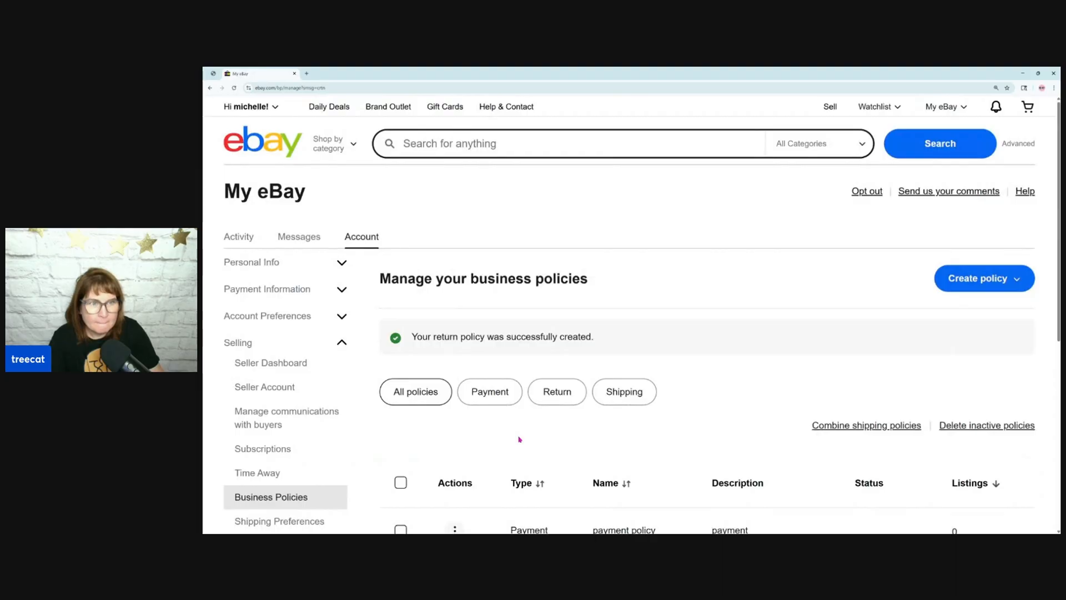
Step: Review the names and descriptions of the saved payment and return policies in the business policies list
scroll(520, 439, "down", 6)
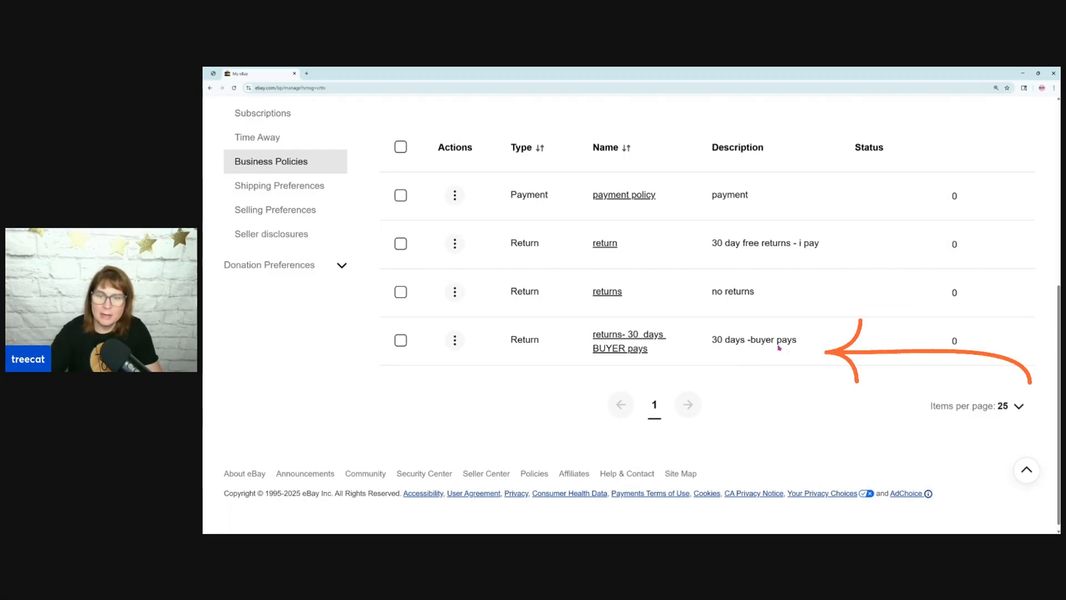
scroll(725, 364, "up", 1)
scroll(727, 362, "down", 1)
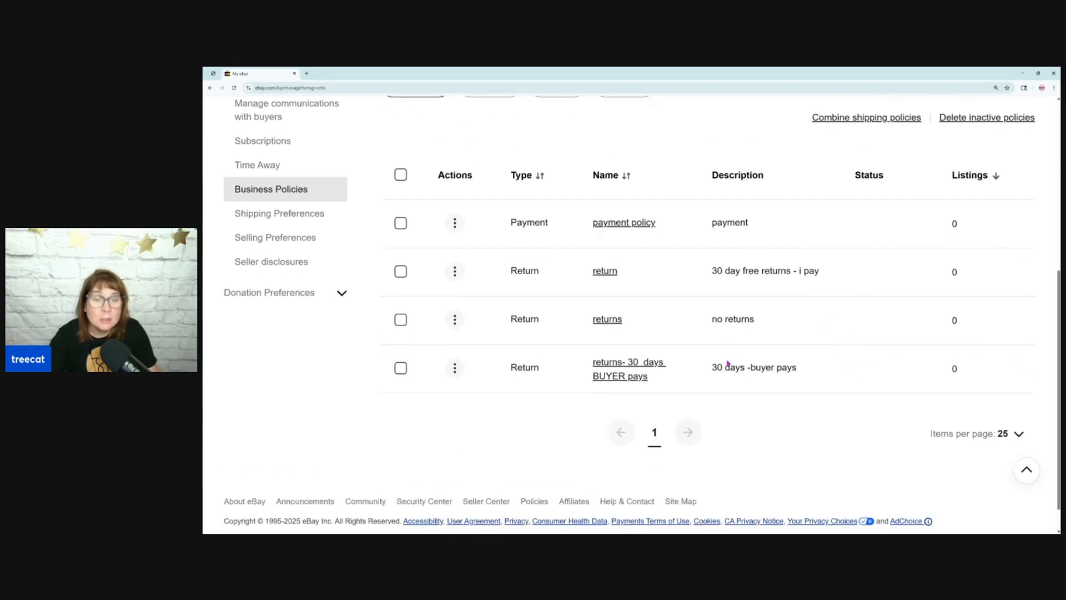
scroll(739, 367, "up", 1)
scroll(749, 369, "up", 2)
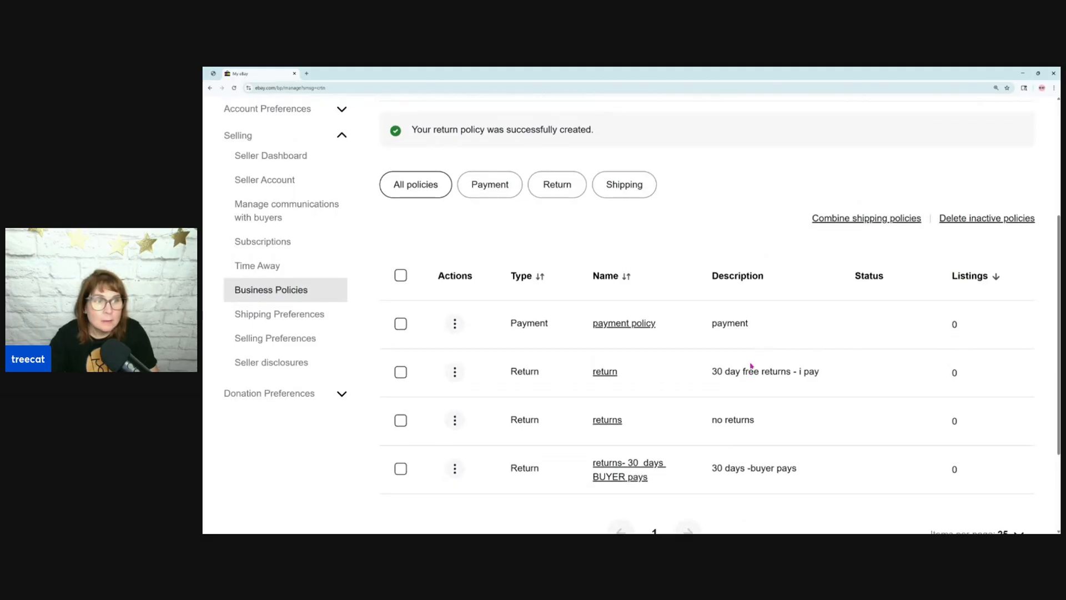
scroll(751, 367, "down", 1)
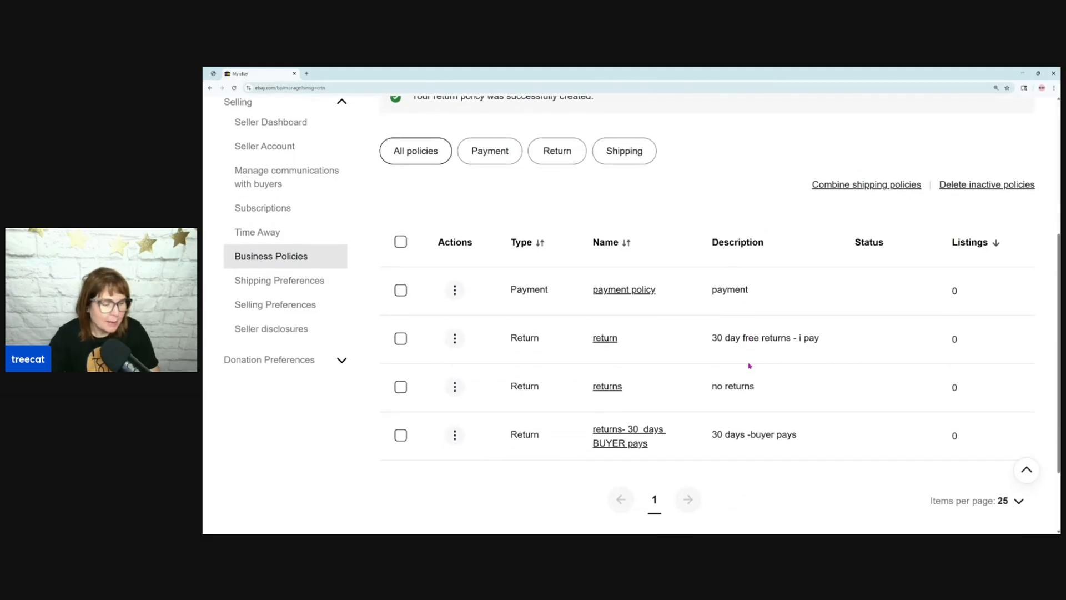
scroll(802, 319, "up", 4)
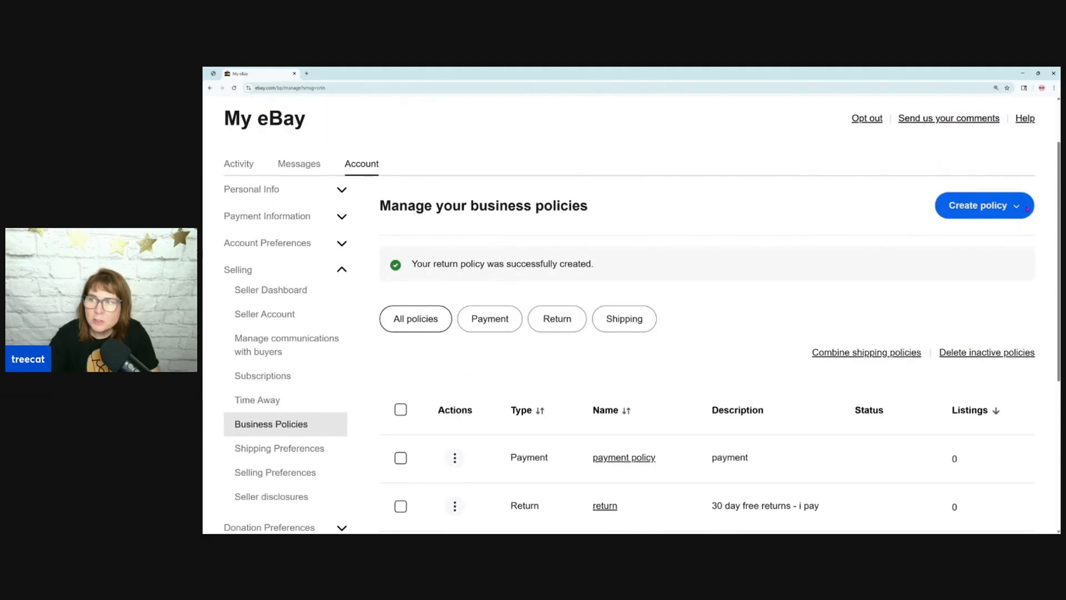
Step: Begin creating a shipping policy and name it "shipping master"
left_click(979, 206)
left_click(981, 284)
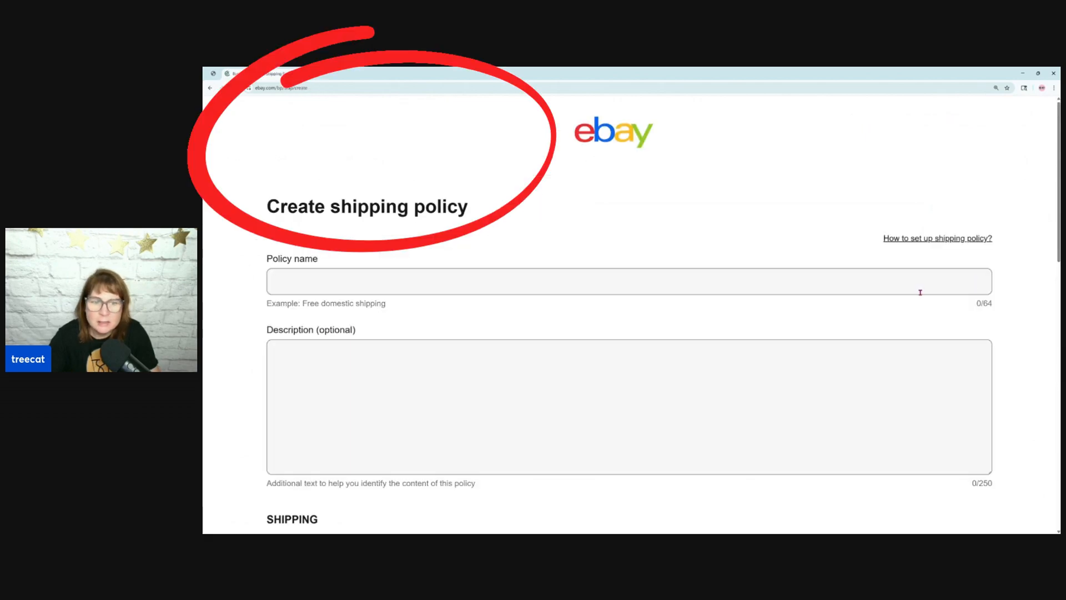
left_click(610, 285)
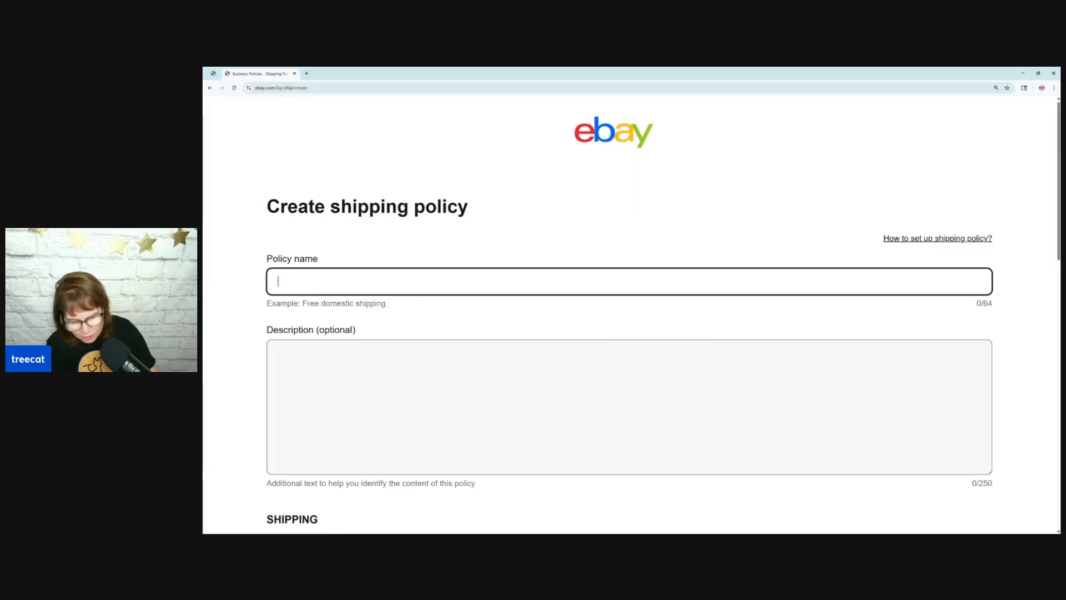
type("shippin")
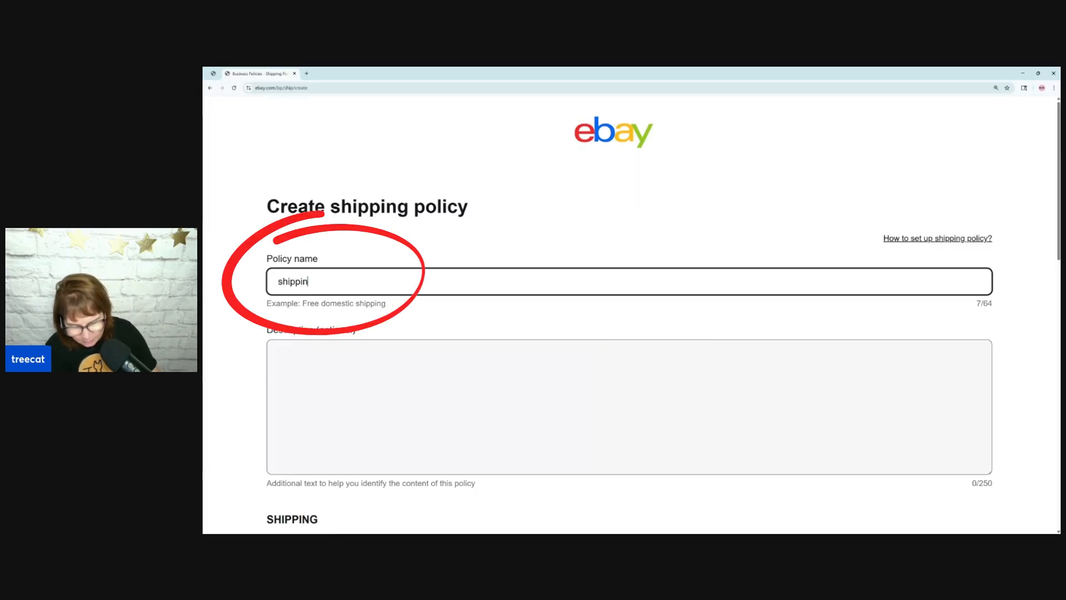
type("g master")
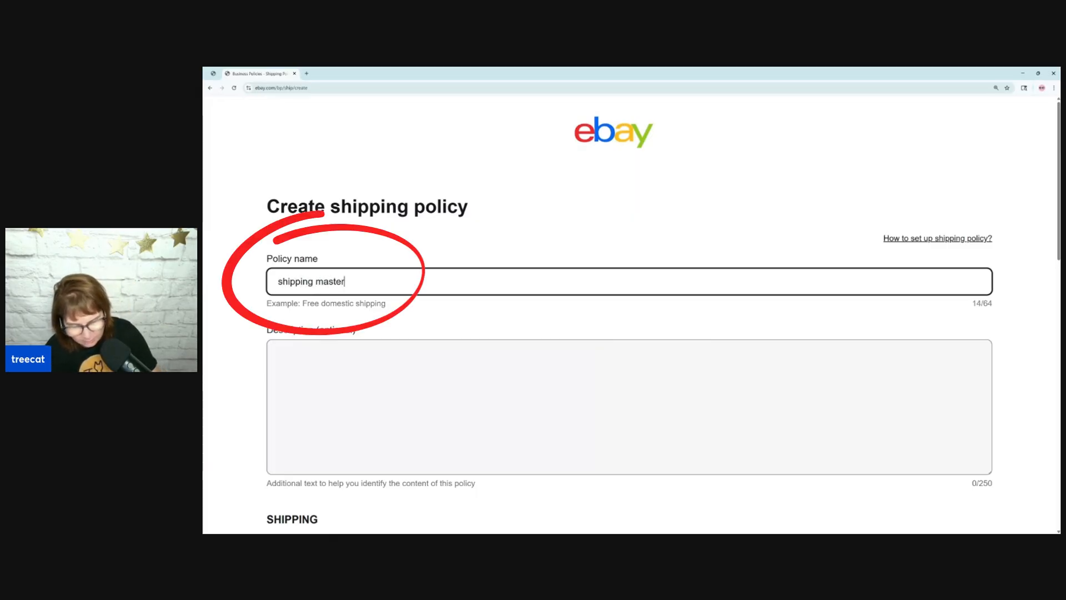
Step: Give the shipping policy the description "calculated shipping"
scroll(569, 325, "down", 2)
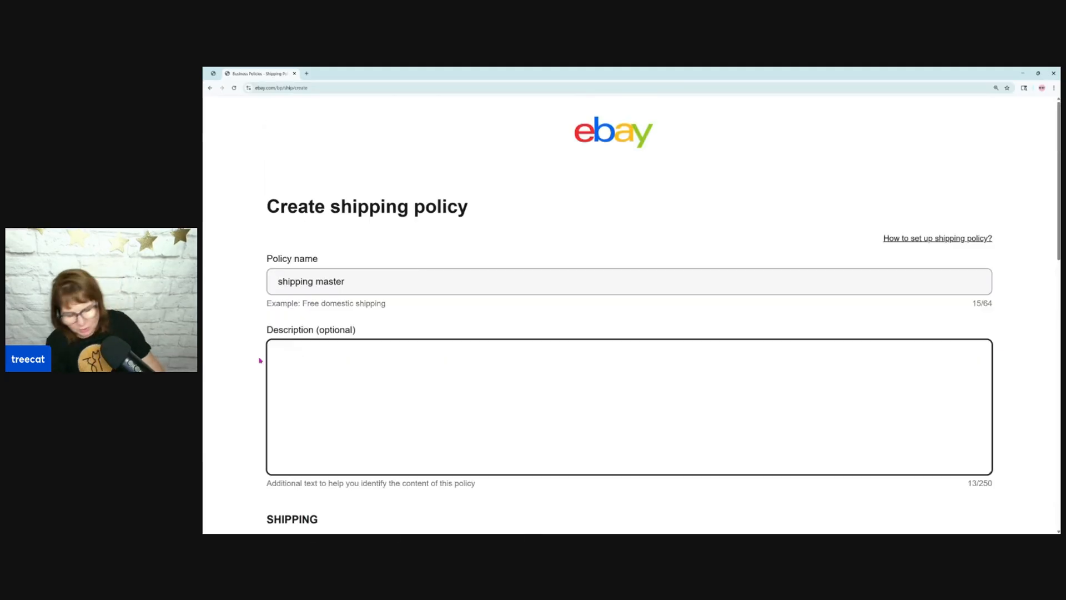
type("calc")
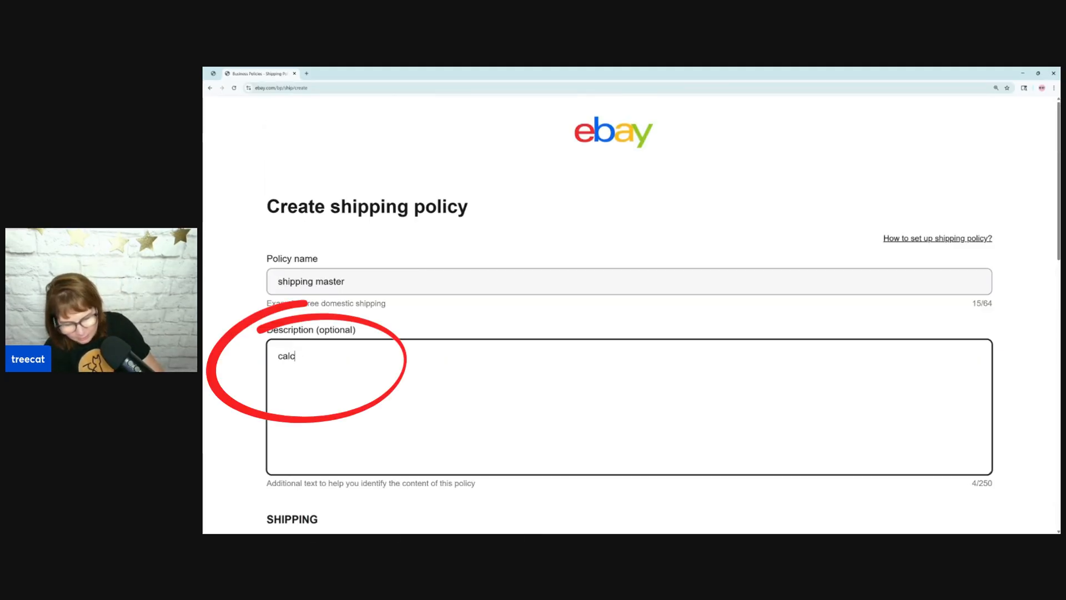
type("ulate")
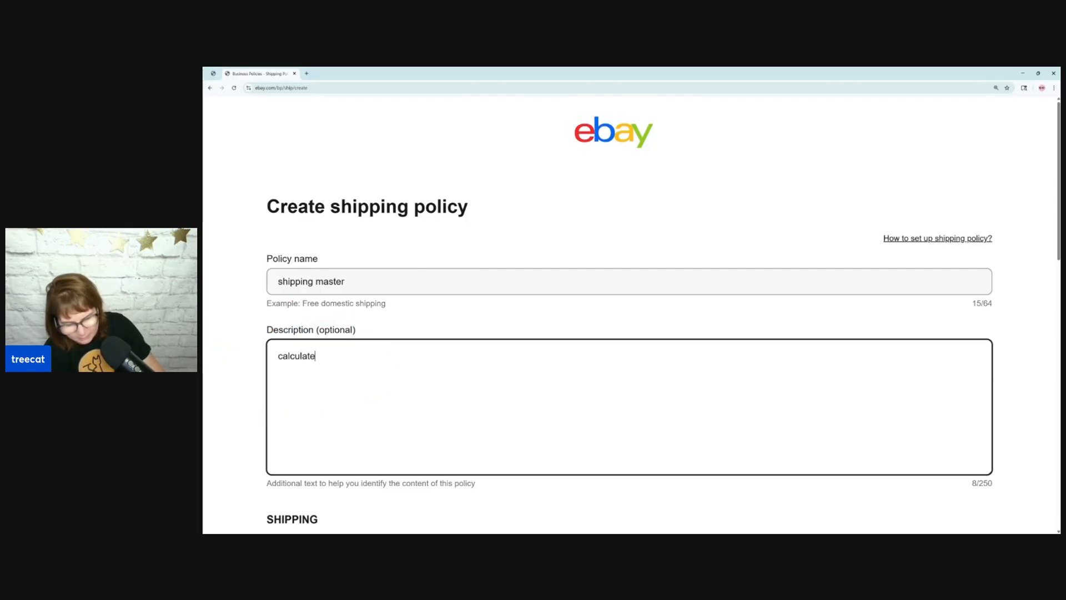
type("d sdh")
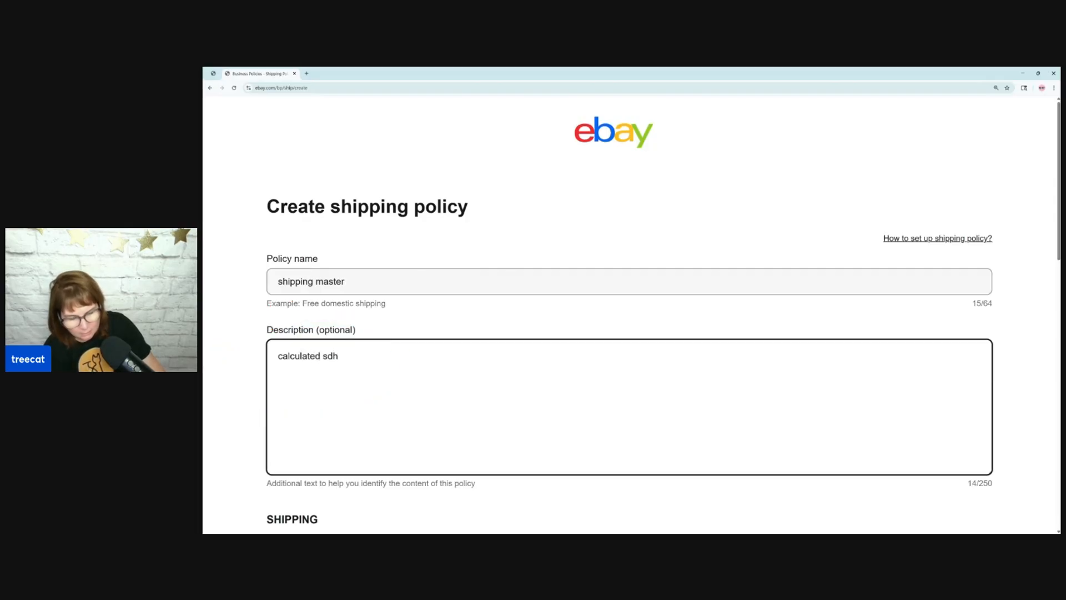
key("BackSpace")
key("BackSpace")
type("hipping")
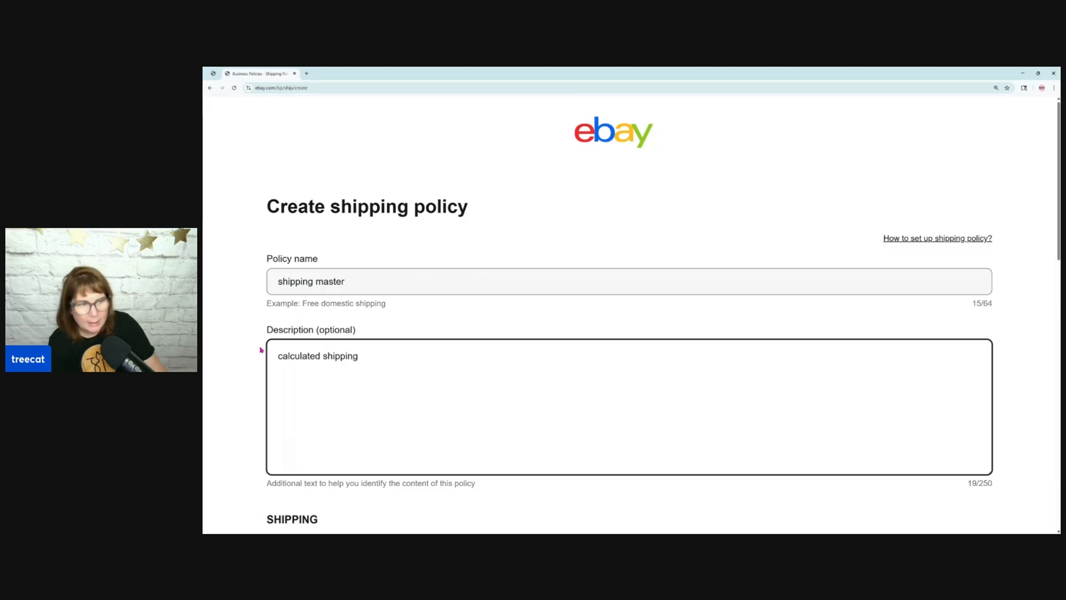
Step: Examine the available options for the domestic shipping cost type and the shipping method
scroll(261, 350, "down", 4)
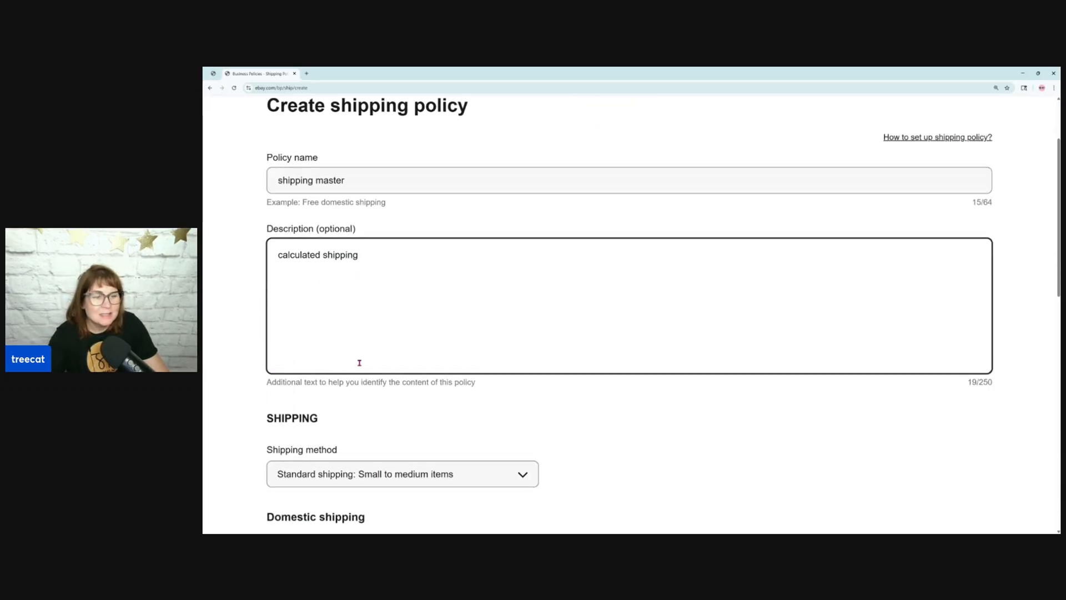
scroll(399, 391, "down", 1)
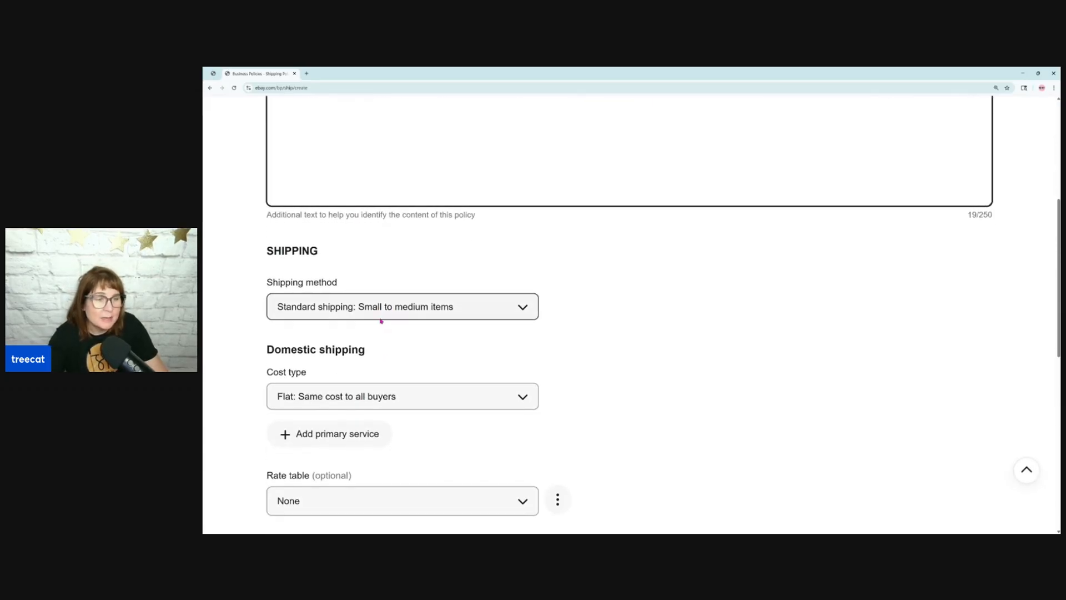
scroll(385, 316, "down", 2)
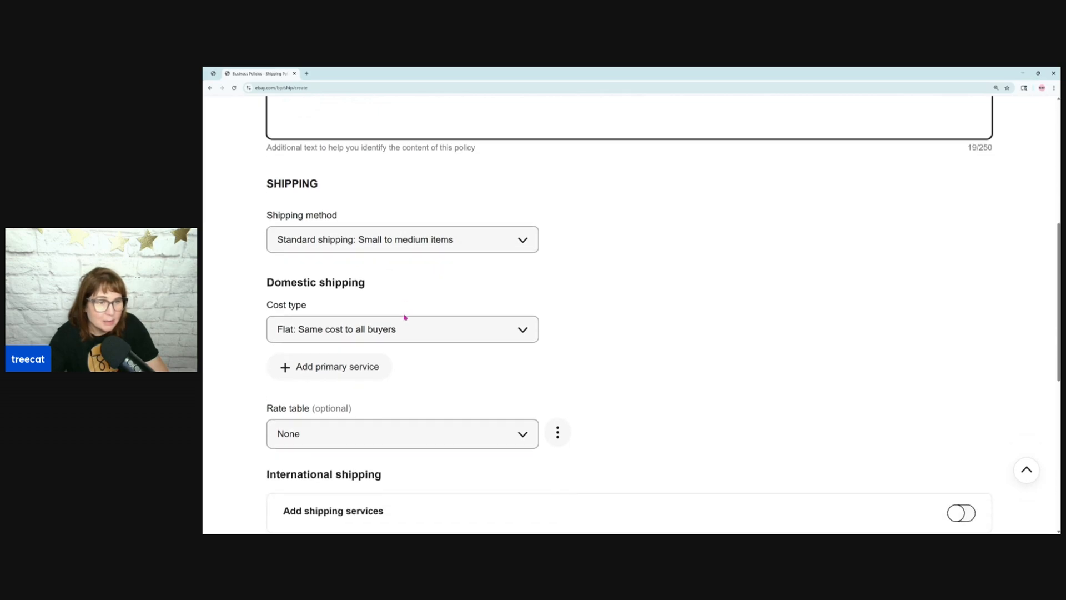
left_click(508, 301)
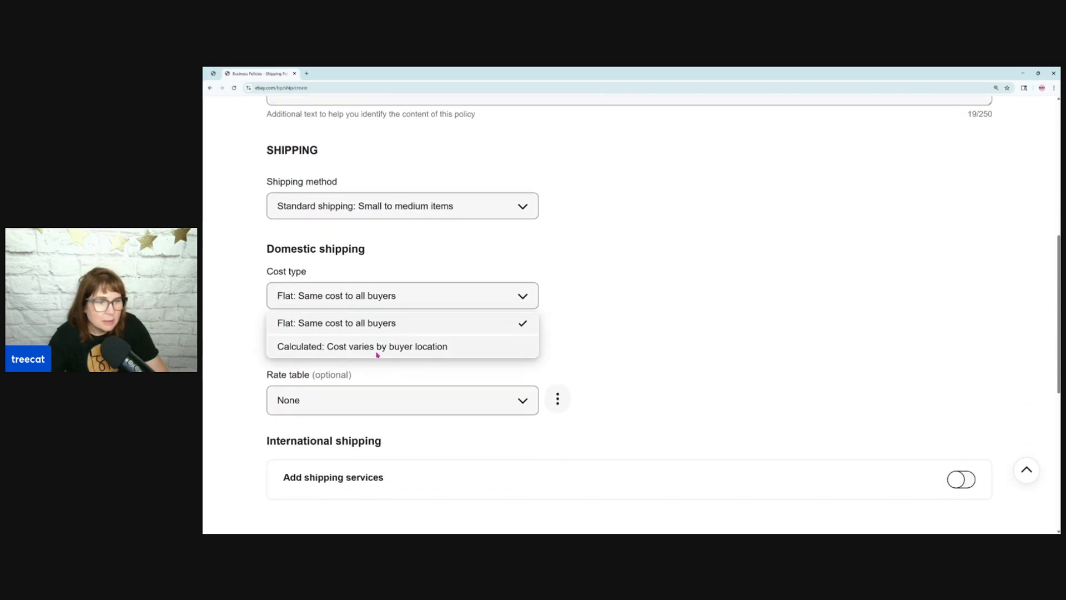
left_click(506, 214)
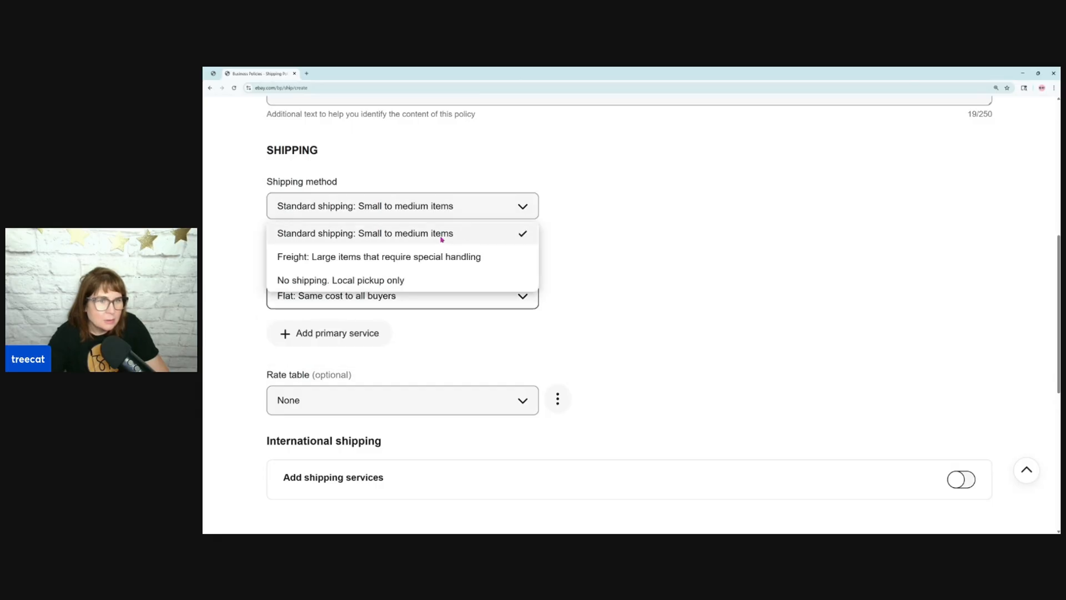
left_click(660, 294)
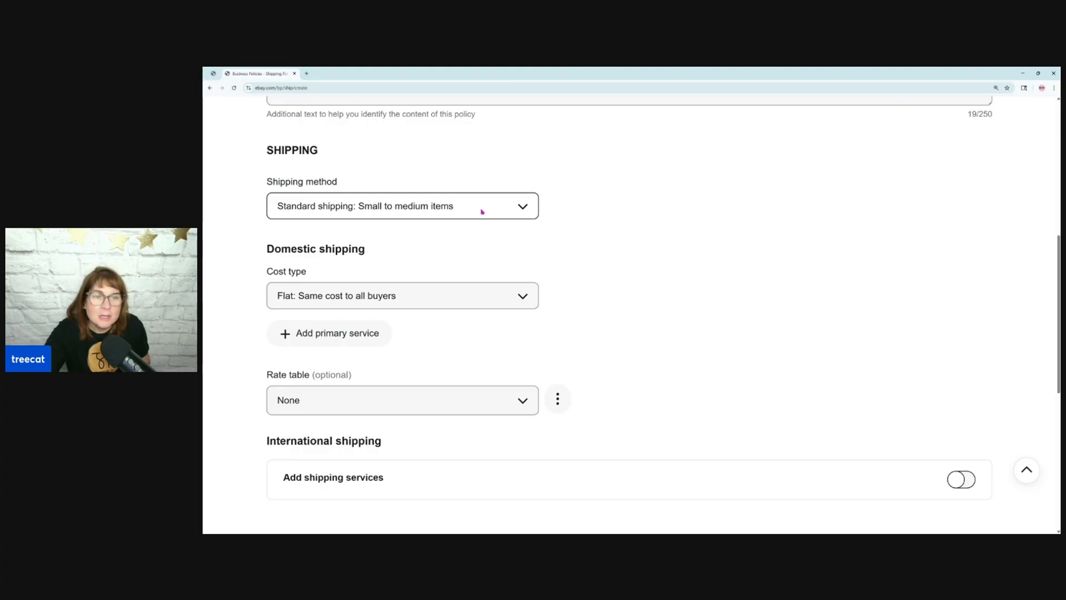
scroll(446, 270, "down", 1)
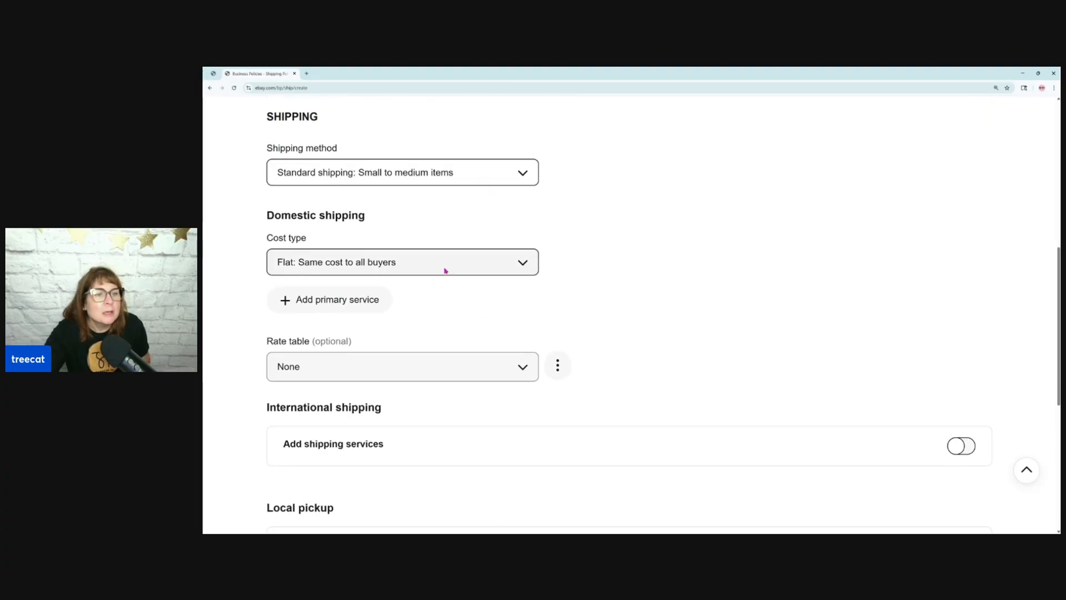
Step: Set the domestic shipping cost type to calculated by buyer location and add USPS Ground Advantage as the primary service
left_click(491, 264)
left_click(491, 314)
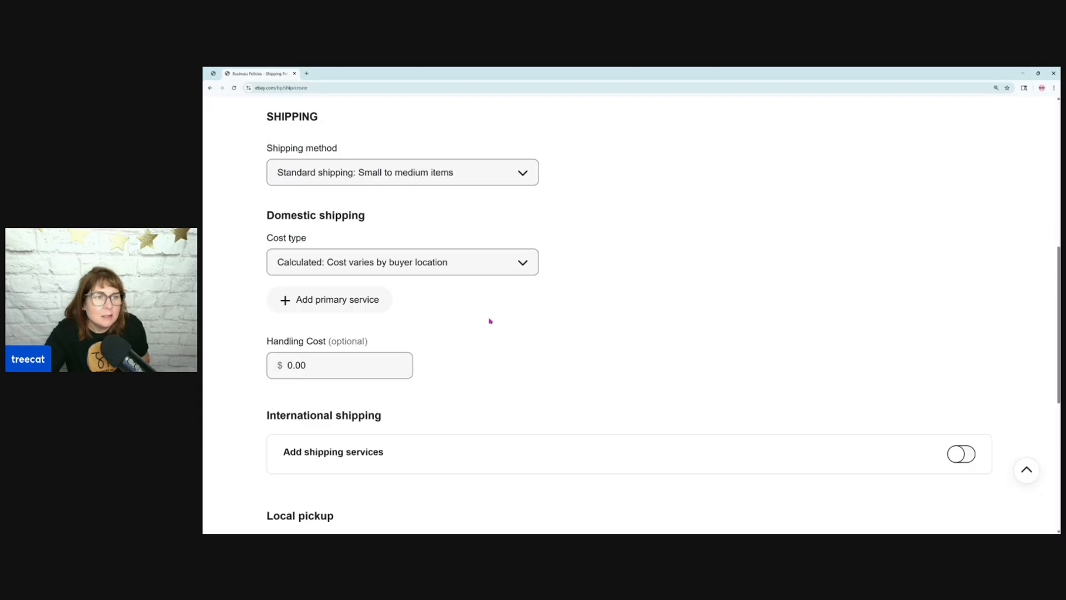
scroll(365, 366, "down", 1)
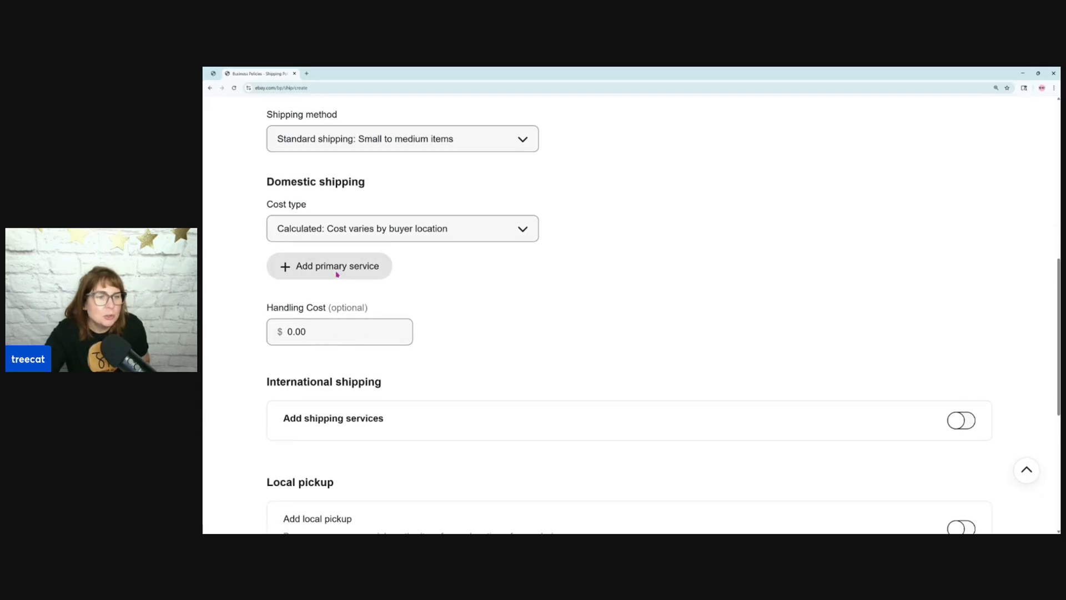
left_click(339, 266)
scroll(509, 360, "down", 2)
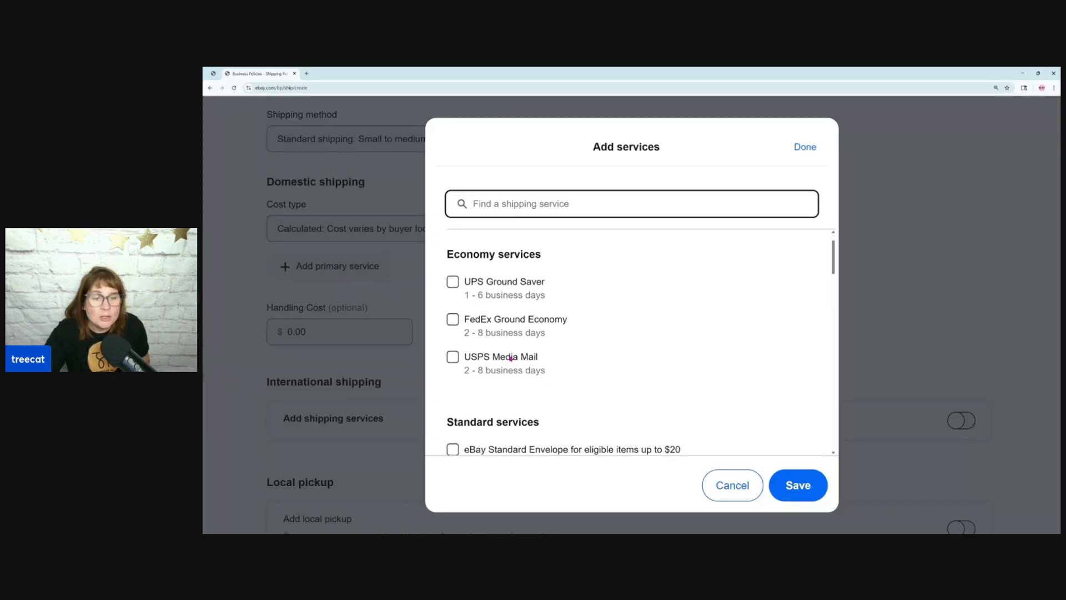
scroll(510, 356, "up", 1)
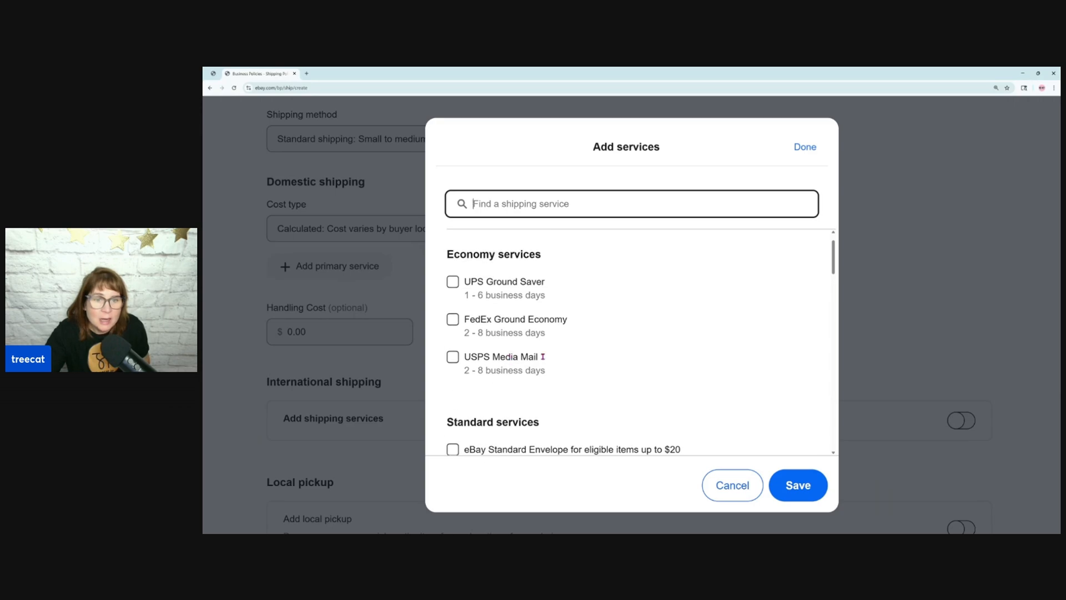
left_click(525, 221)
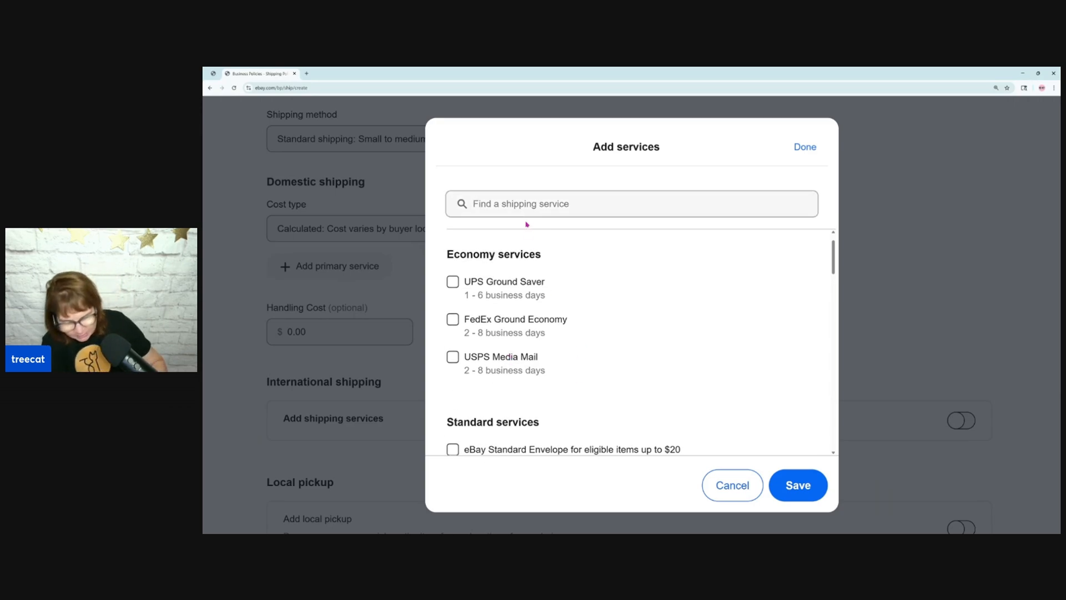
left_click(515, 206)
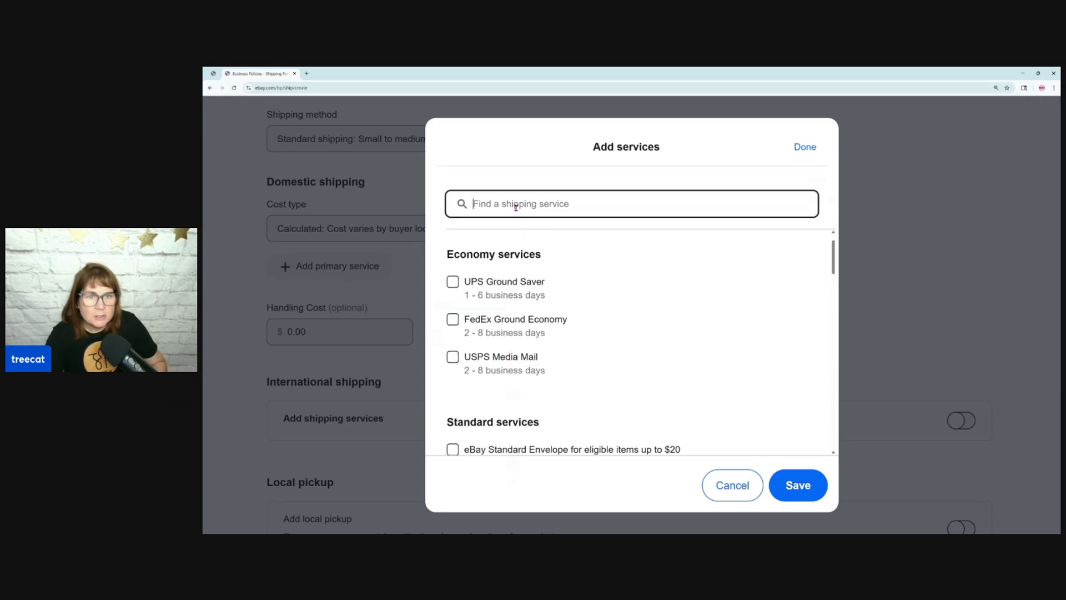
type("usps")
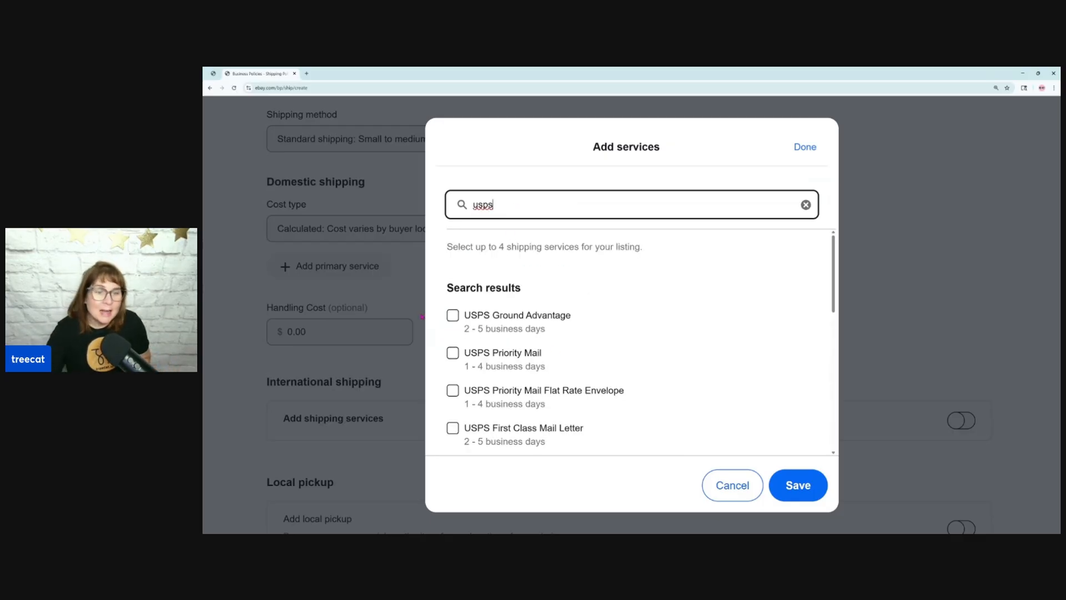
left_click(466, 316)
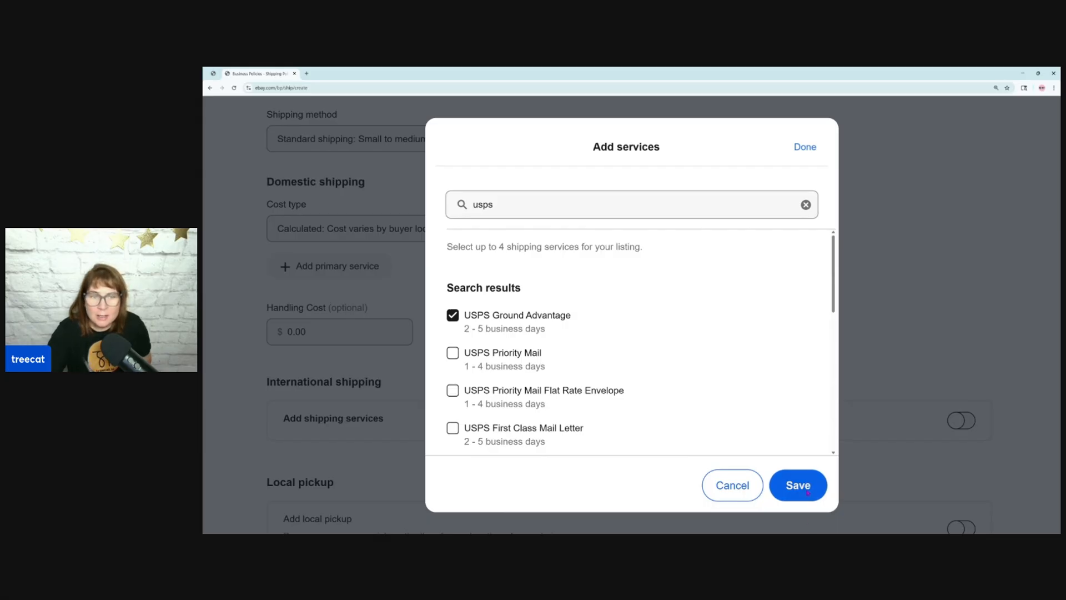
left_click(799, 486)
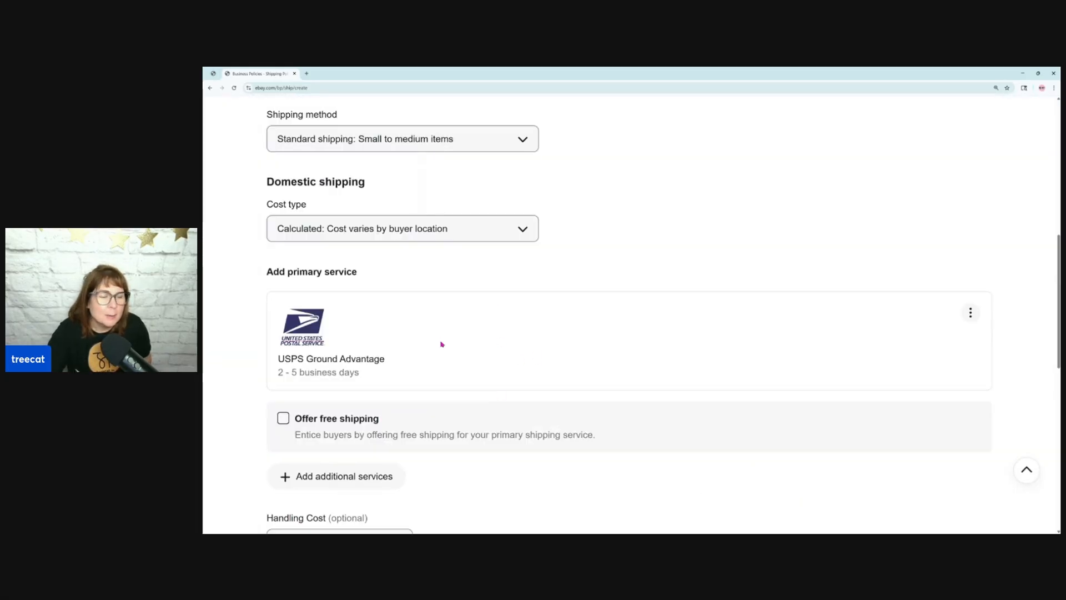
Step: Extend the policy description to read "calculated shipping - ground advantage"
scroll(452, 357, "up", 6)
left_click(408, 255)
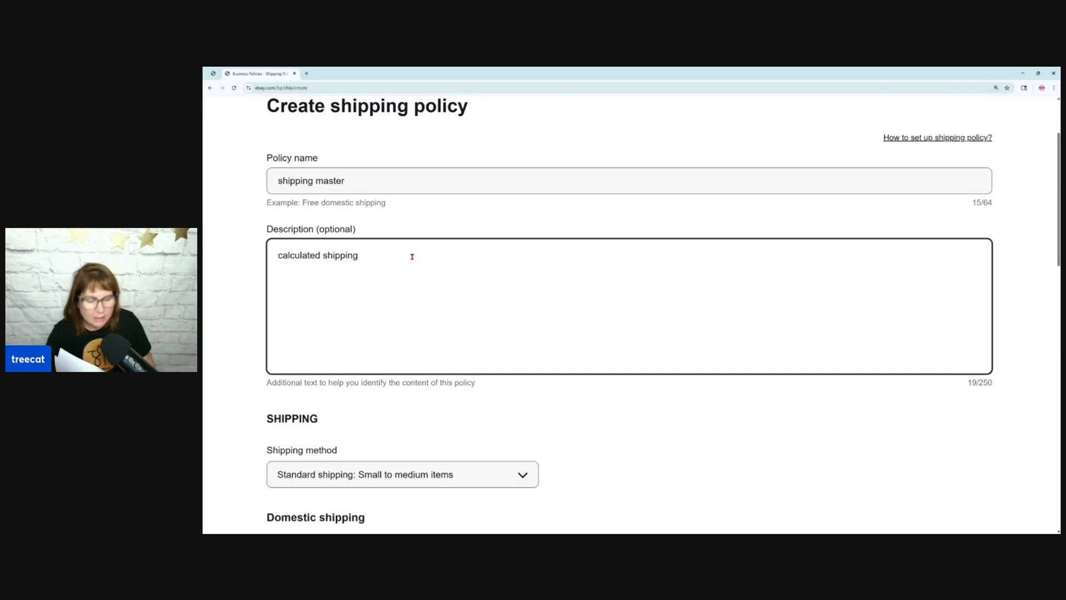
type("- g")
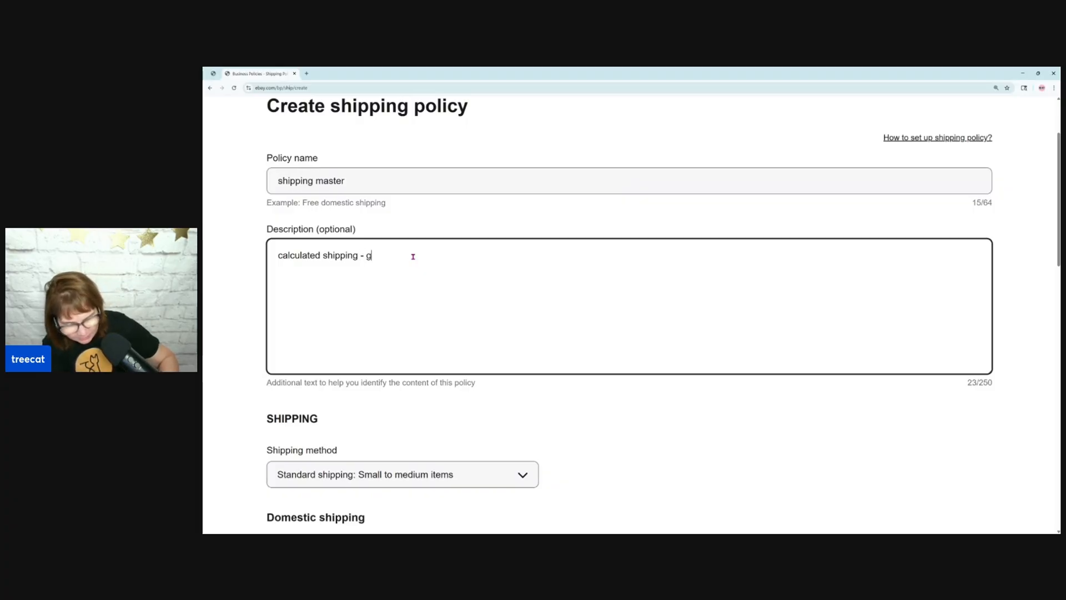
type("round")
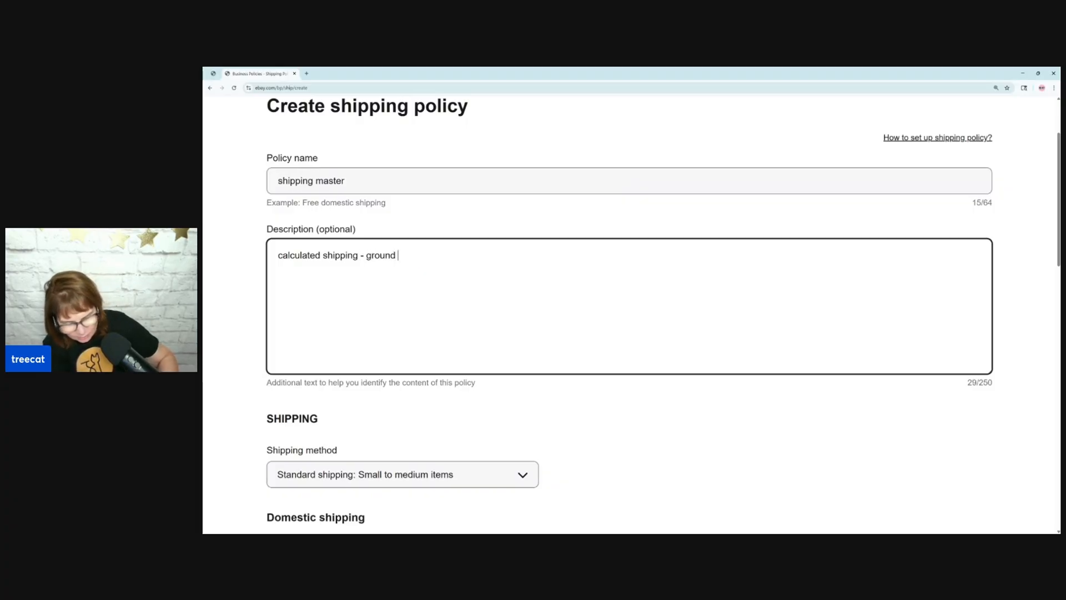
type(" advantage")
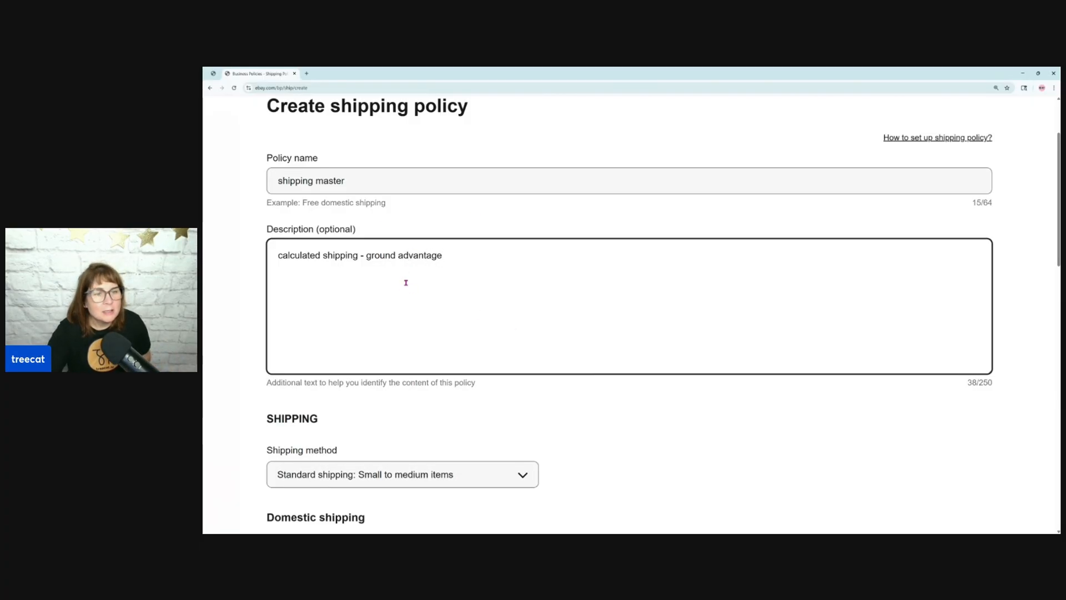
Step: Set the handling time to 1 business day and save the shipping policy
scroll(407, 285, "down", 5)
scroll(407, 285, "down", 4)
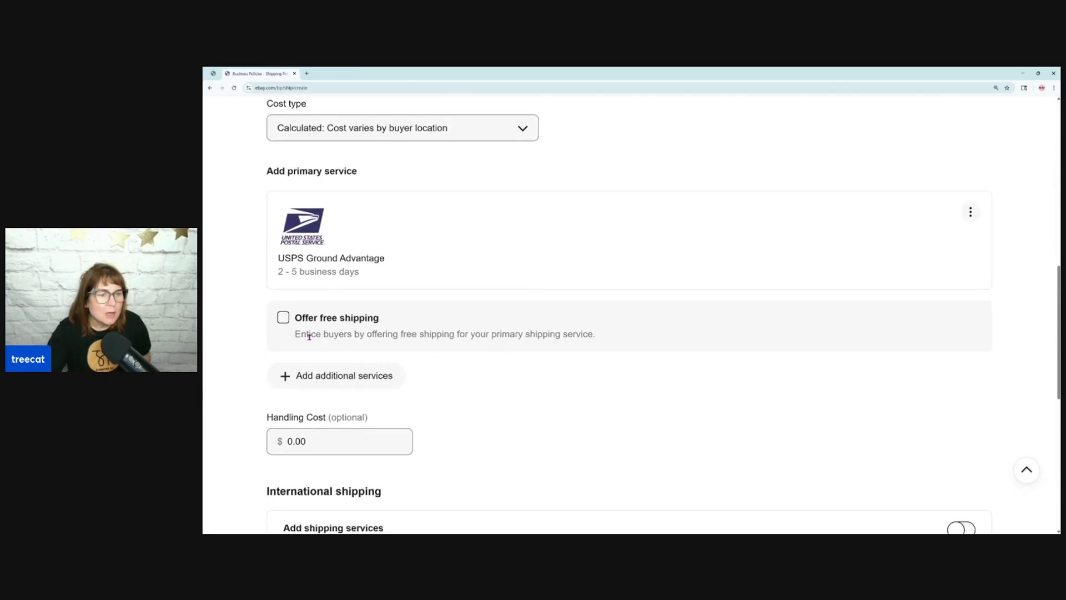
scroll(324, 333, "down", 2)
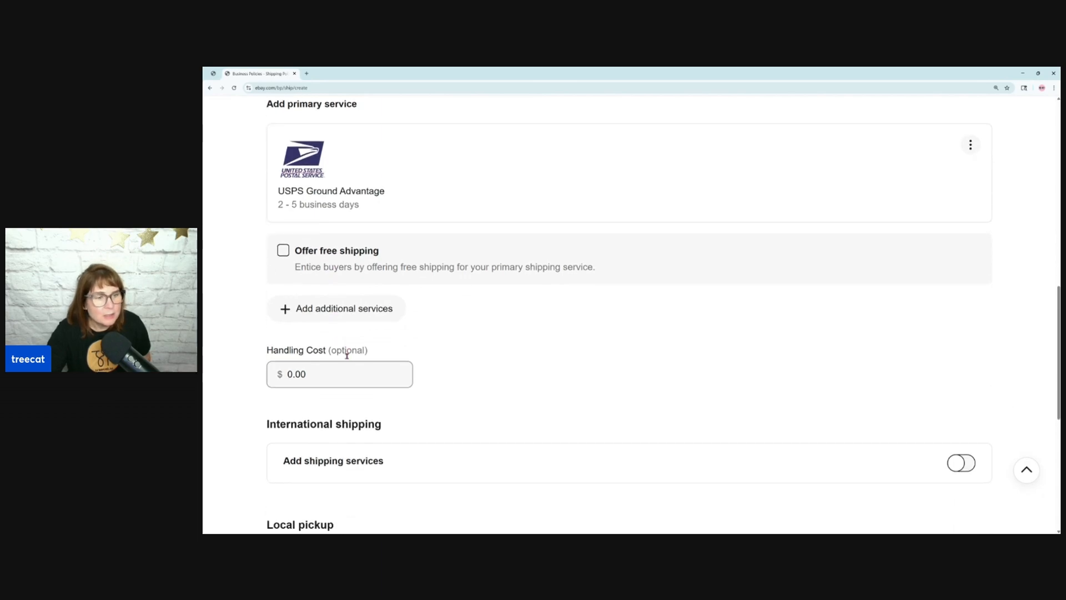
scroll(330, 341, "down", 2)
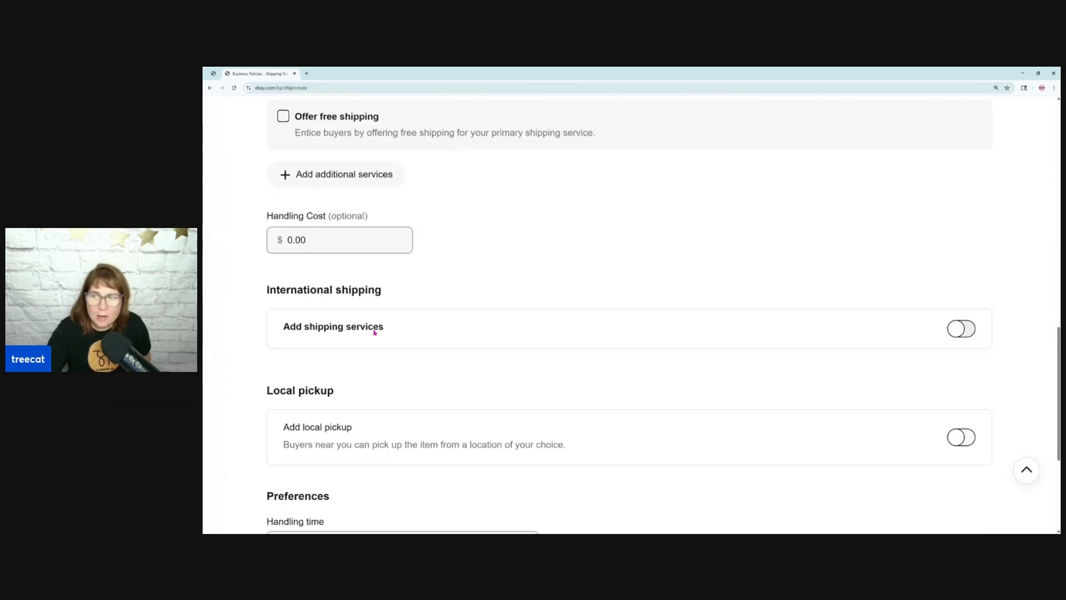
scroll(377, 336, "down", 1)
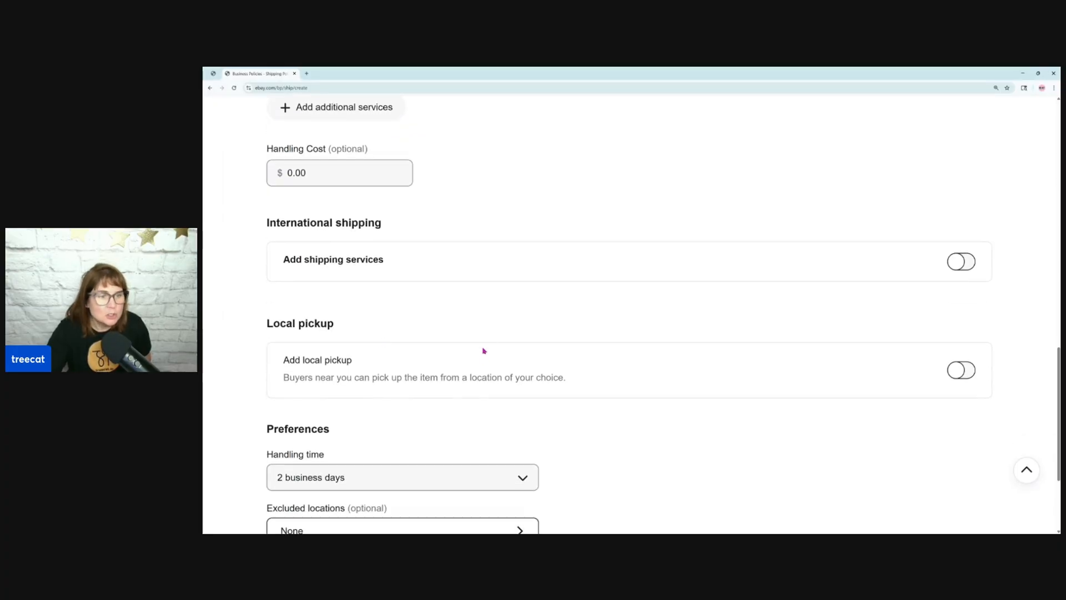
scroll(495, 365, "down", 1)
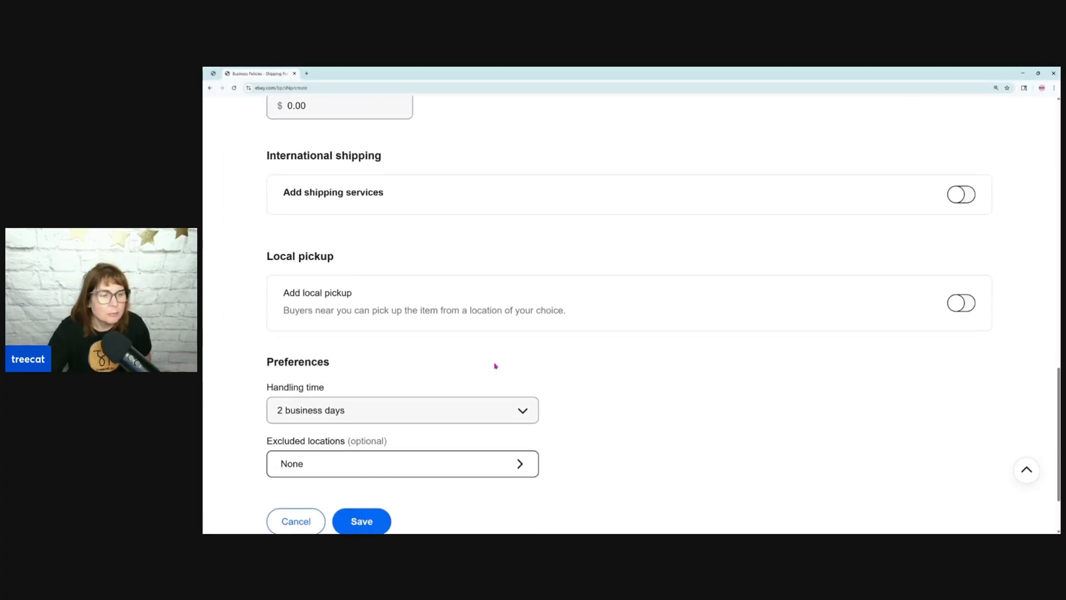
scroll(494, 361, "down", 1)
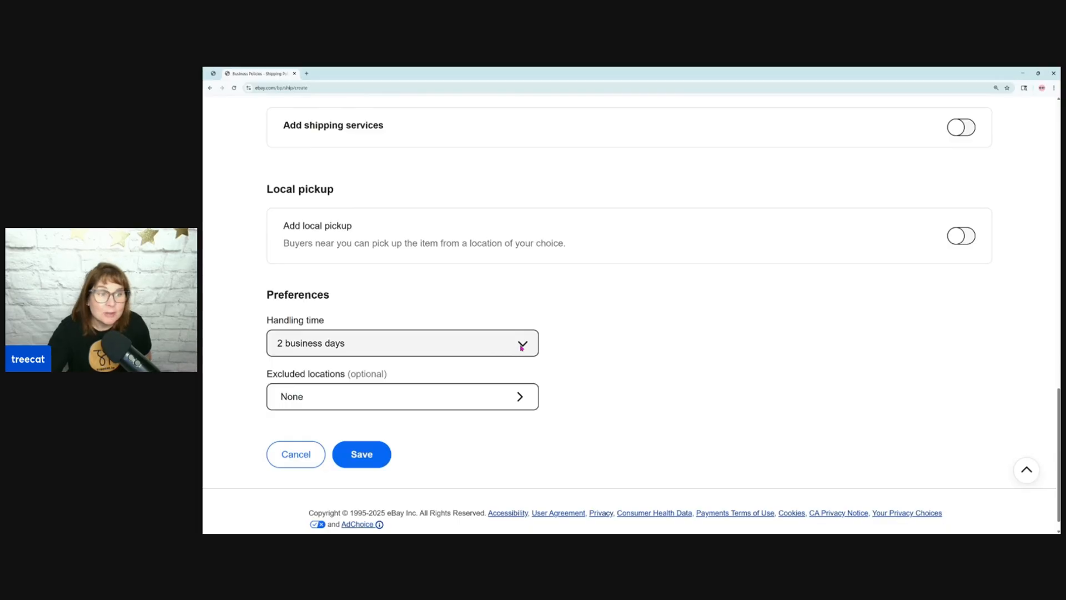
left_click(522, 345)
left_click(366, 330)
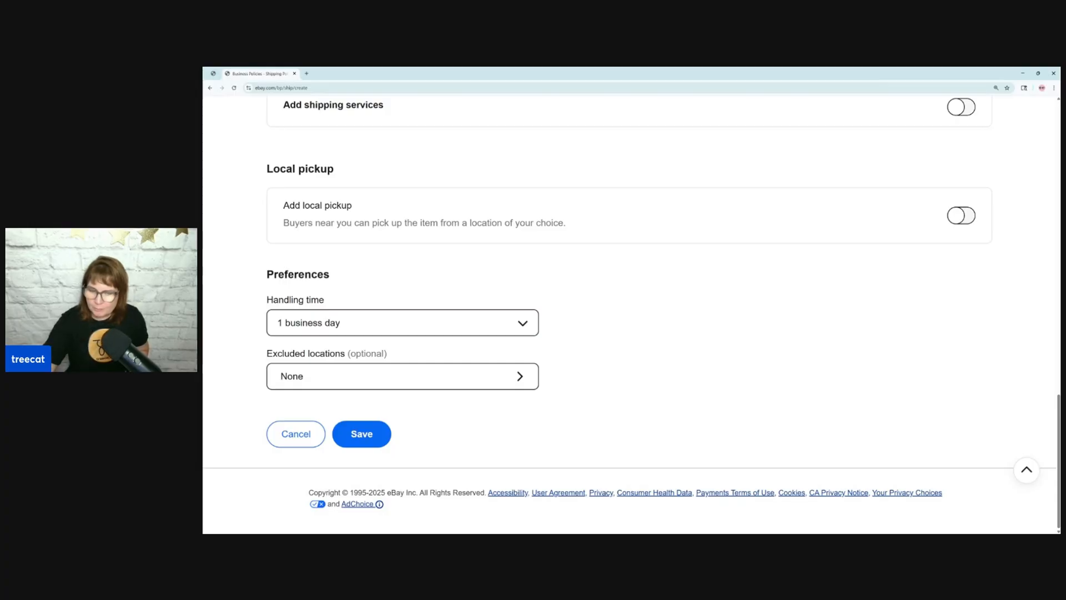
left_click(374, 442)
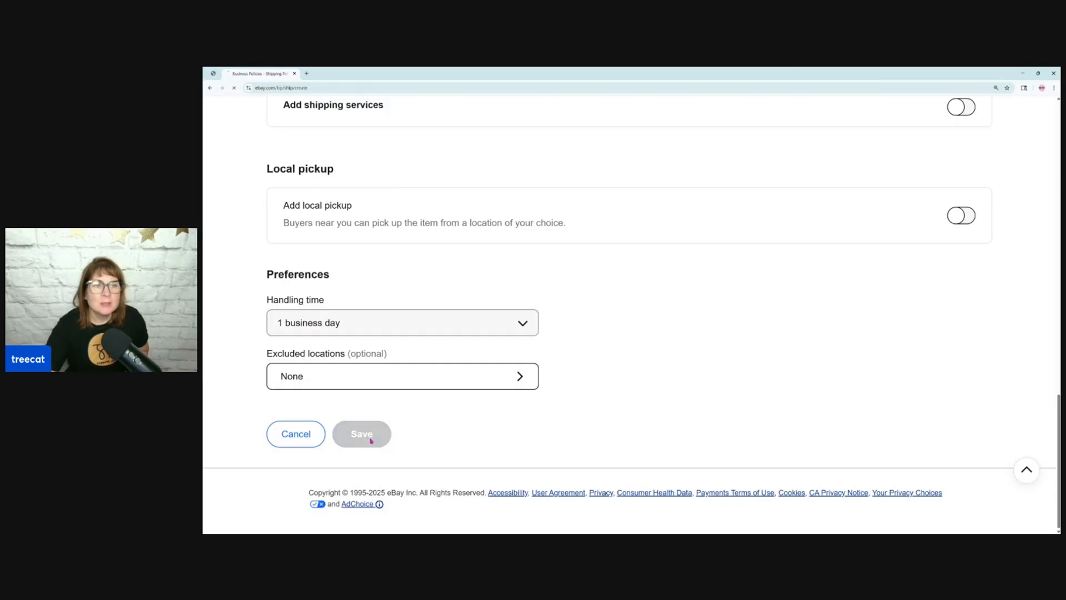
Step: Begin creating another shipping policy and name it "Flat Rate Shipping"
scroll(580, 379, "down", 6)
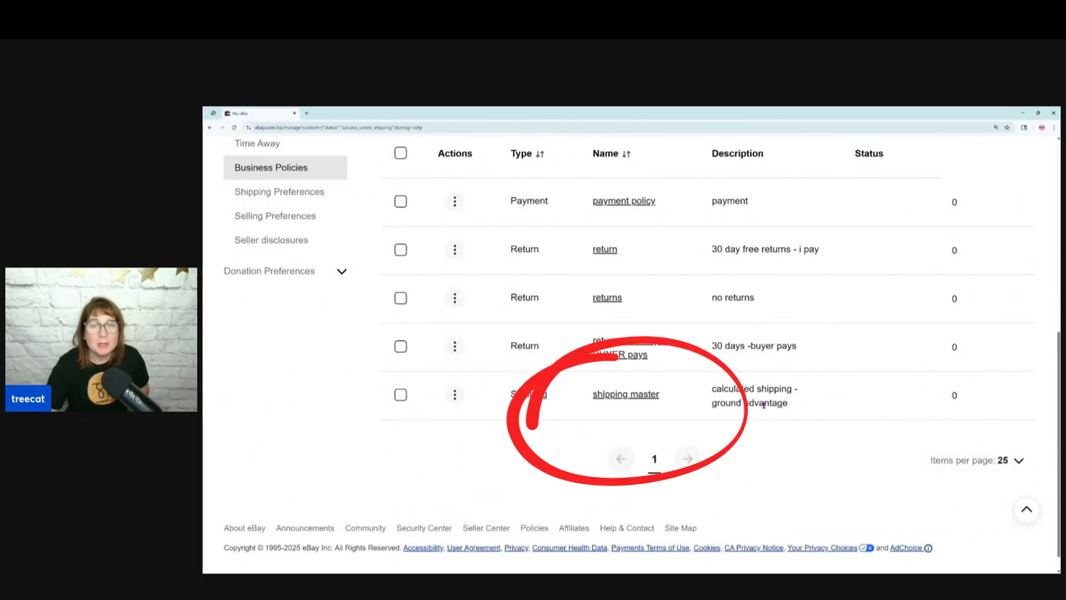
scroll(800, 445, "up", 4)
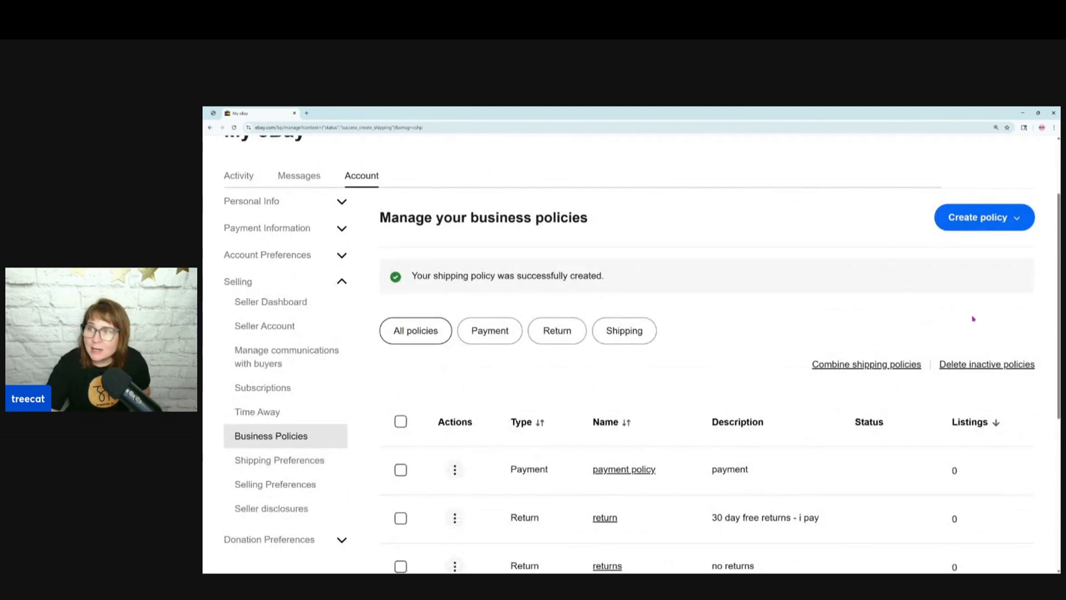
left_click(982, 217)
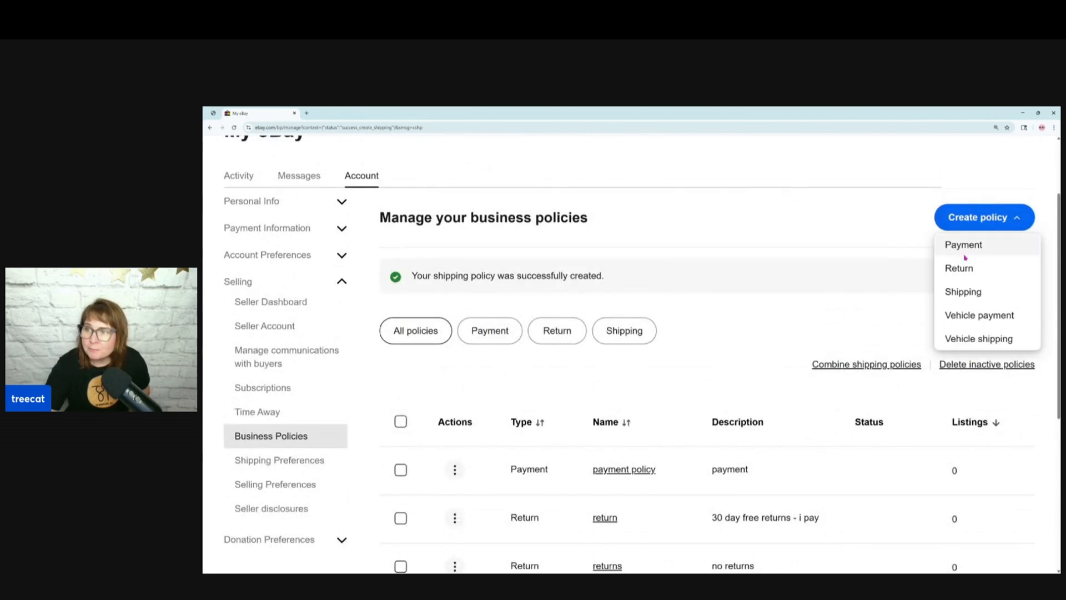
left_click(963, 292)
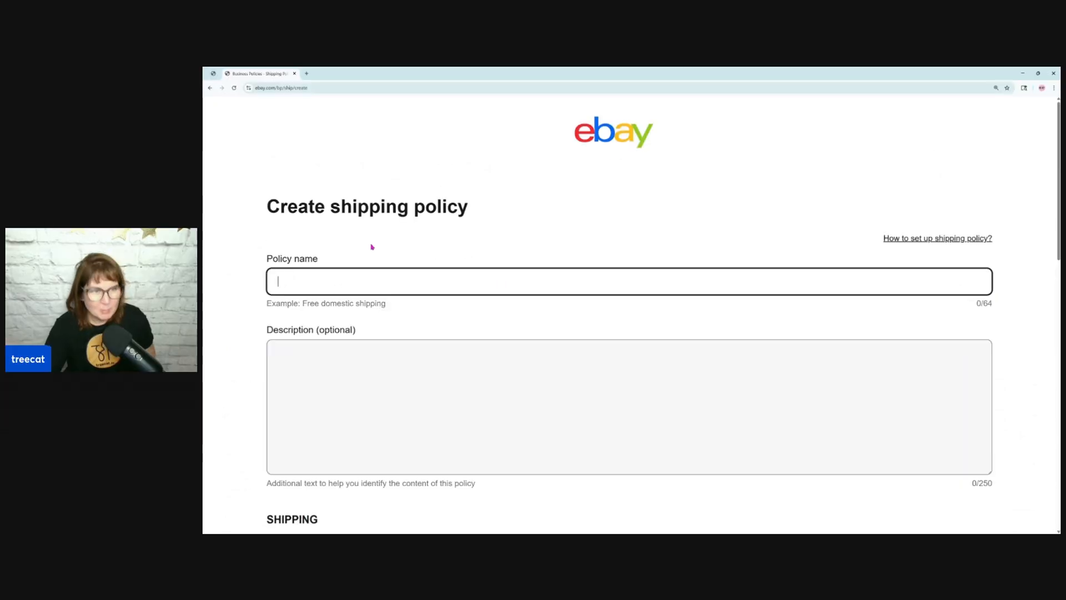
left_click(352, 271)
type("Flat Rate")
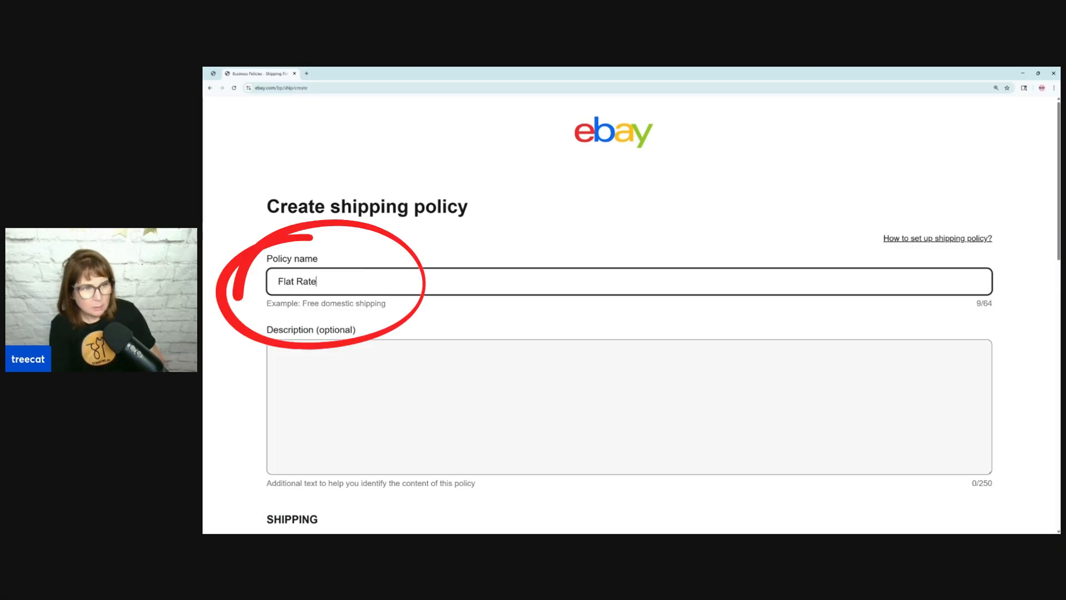
type(" Shipping")
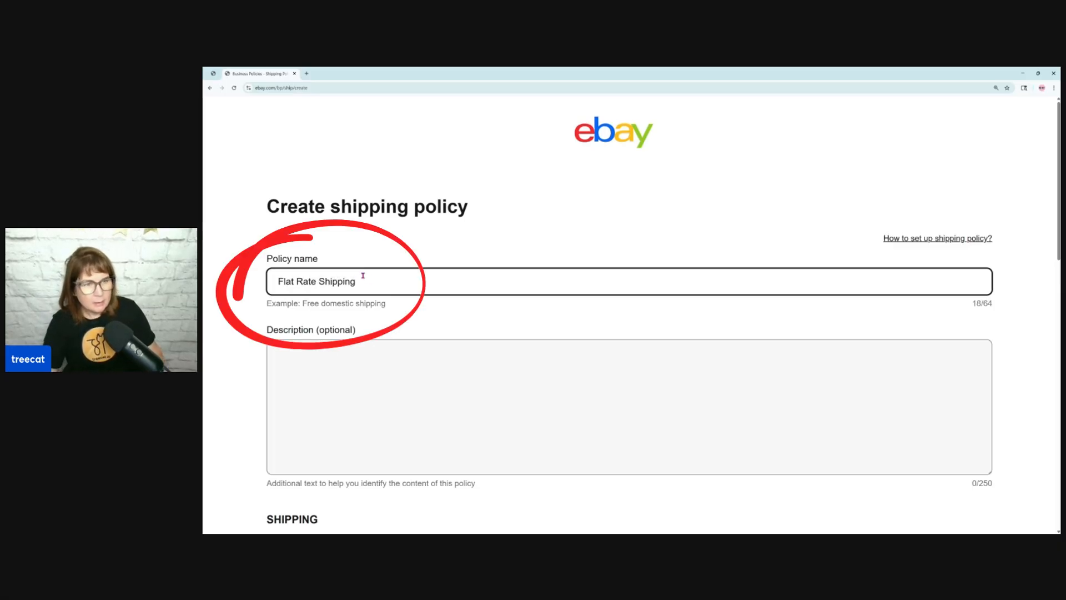
Step: Copy the policy name "Flat Rate Shipping" into the description
left_click_drag(362, 275, 241, 302)
key("ctrl+c")
left_click(341, 382)
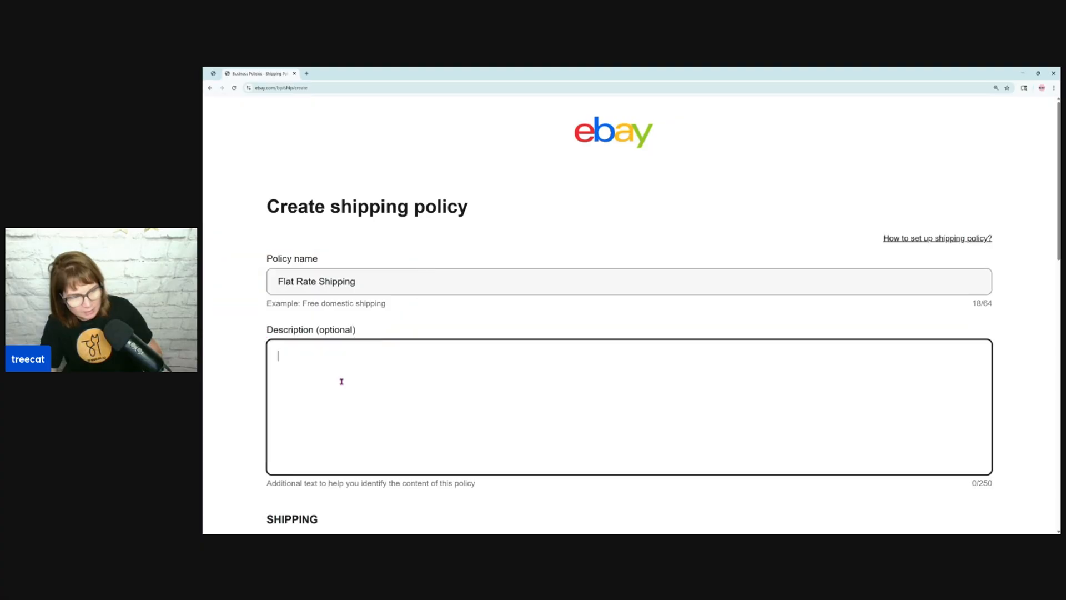
key("ctrl+v")
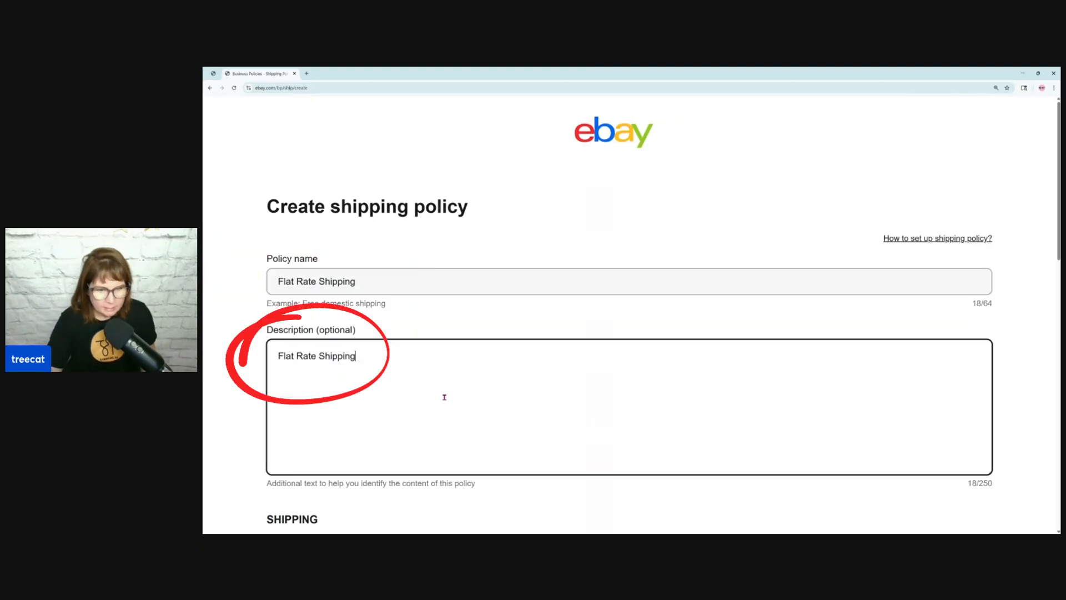
Step: Turn on international shipping services for the flat rate shipping policy
scroll(448, 402, "down", 5)
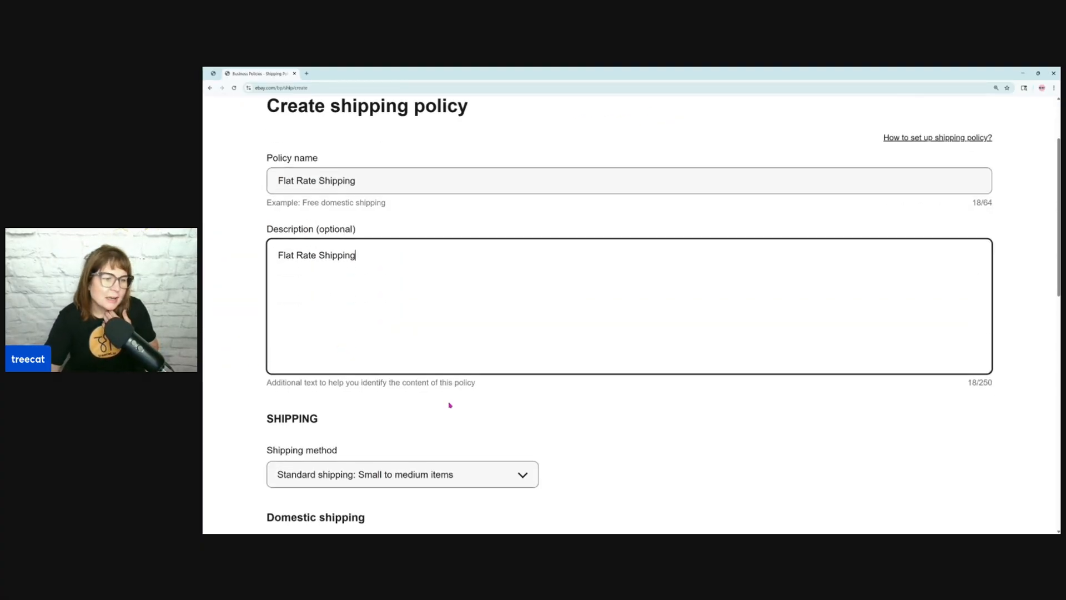
scroll(425, 323, "down", 1)
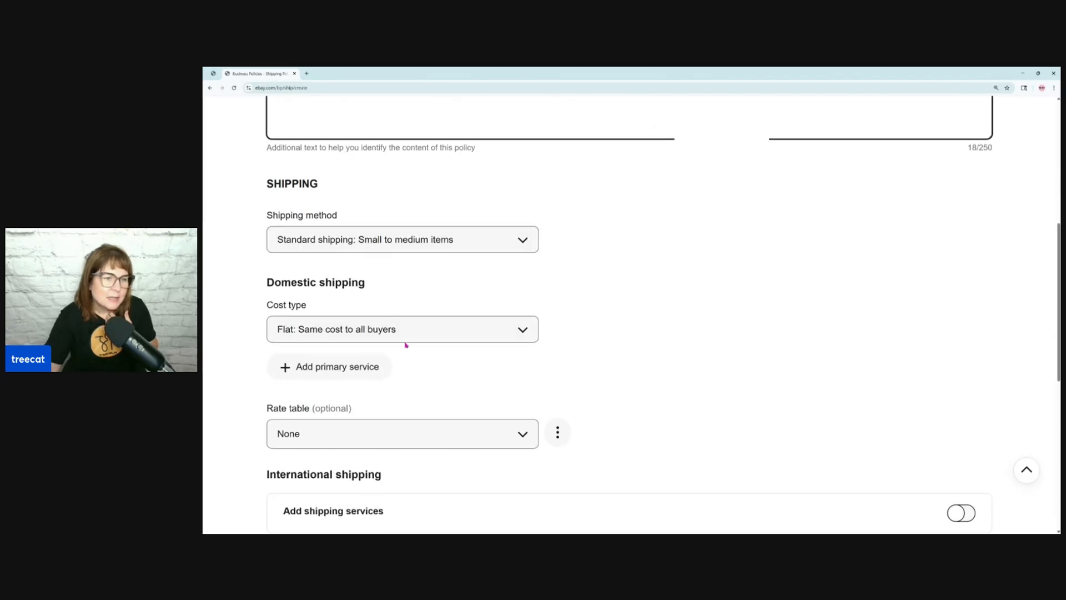
scroll(368, 339, "down", 1)
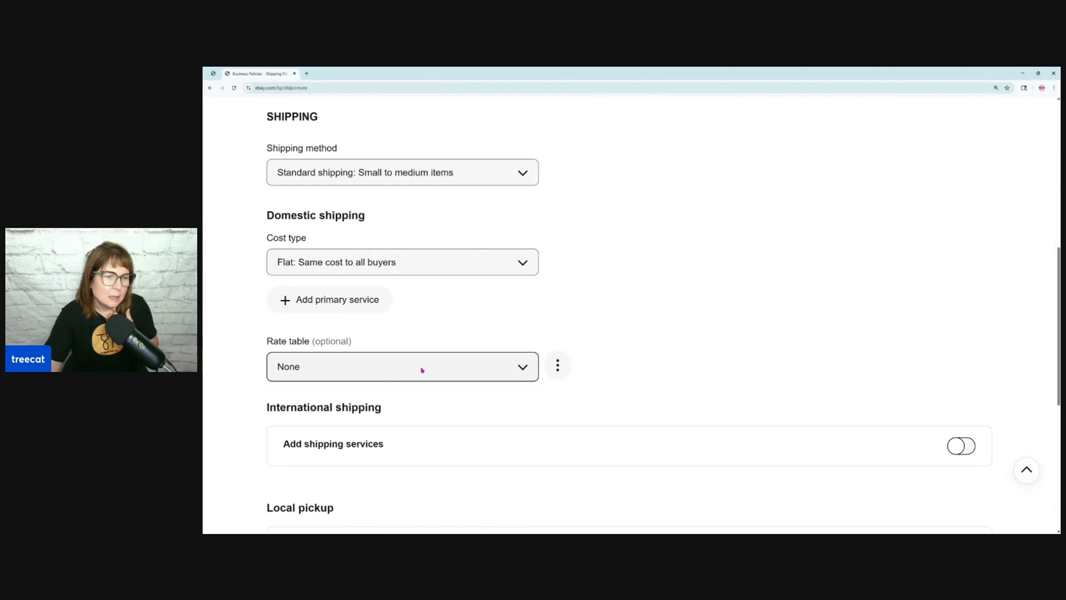
left_click(438, 372)
left_click(645, 353)
scroll(645, 354, "down", 3)
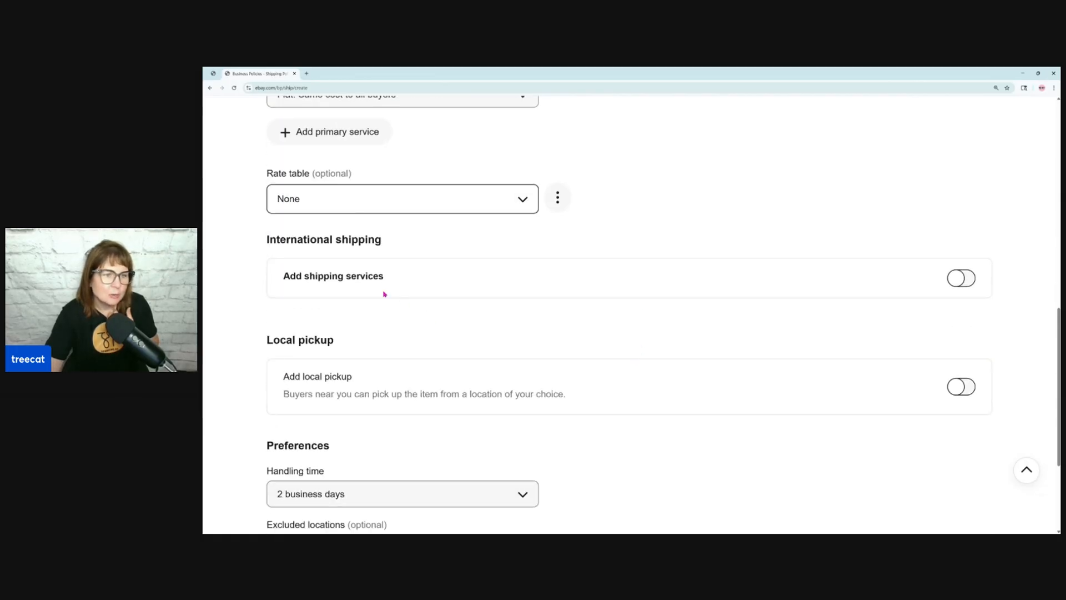
left_click(384, 294)
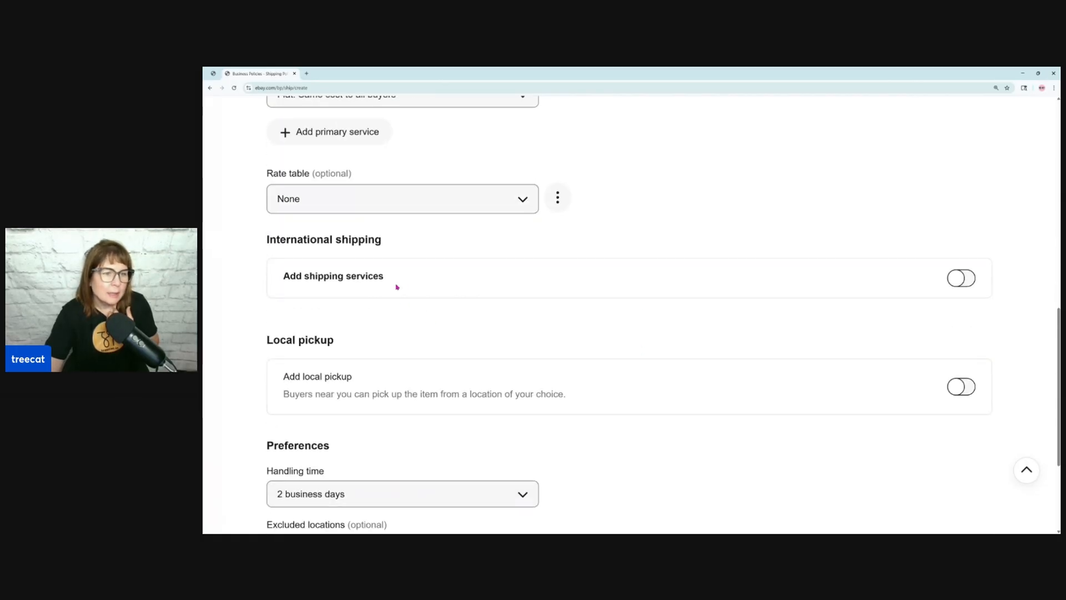
left_click(964, 279)
scroll(401, 336, "down", 1)
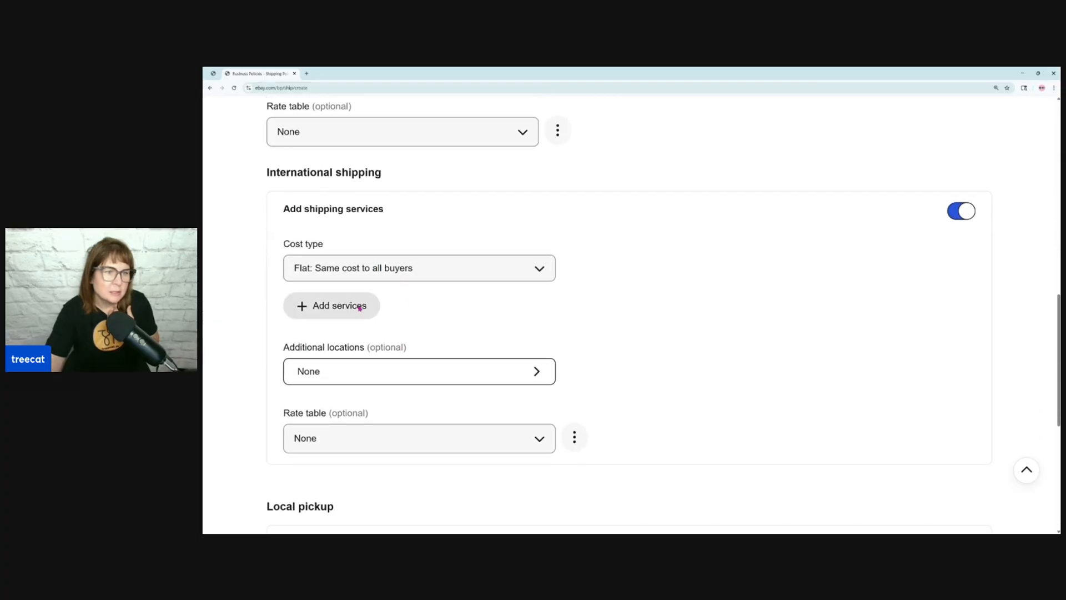
Step: Search the international shipping services for usps and select USPS Priority Mail International
left_click(360, 307)
scroll(516, 330, "down", 1)
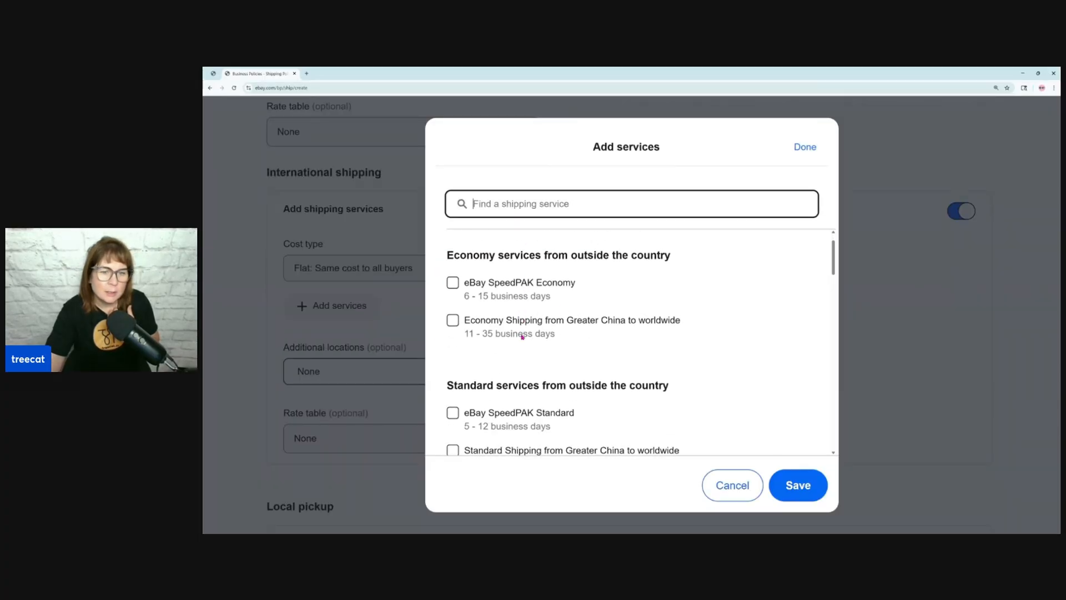
type("usps")
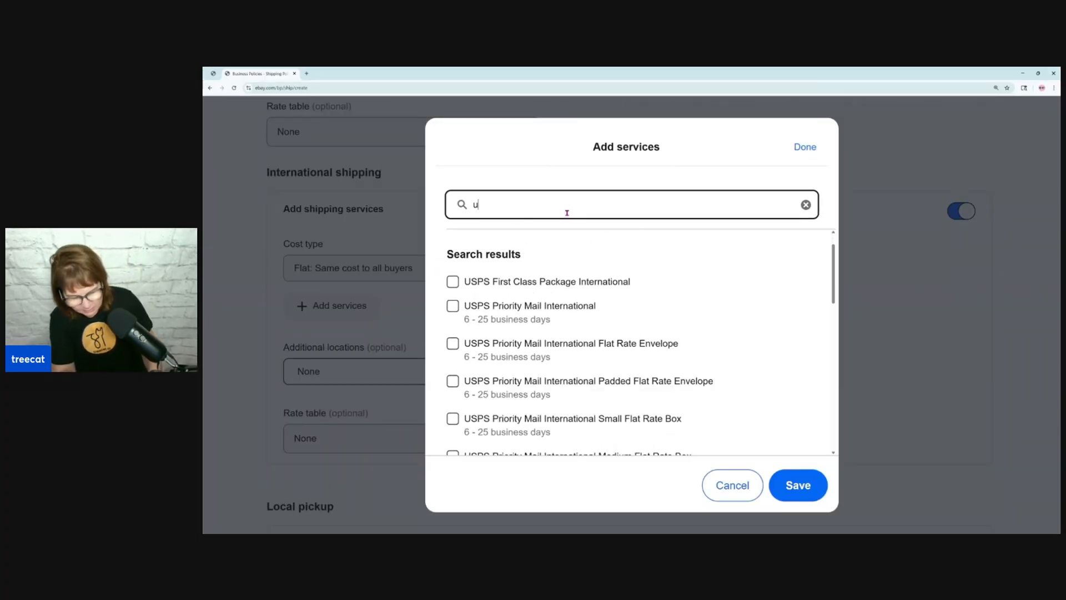
left_click(453, 305)
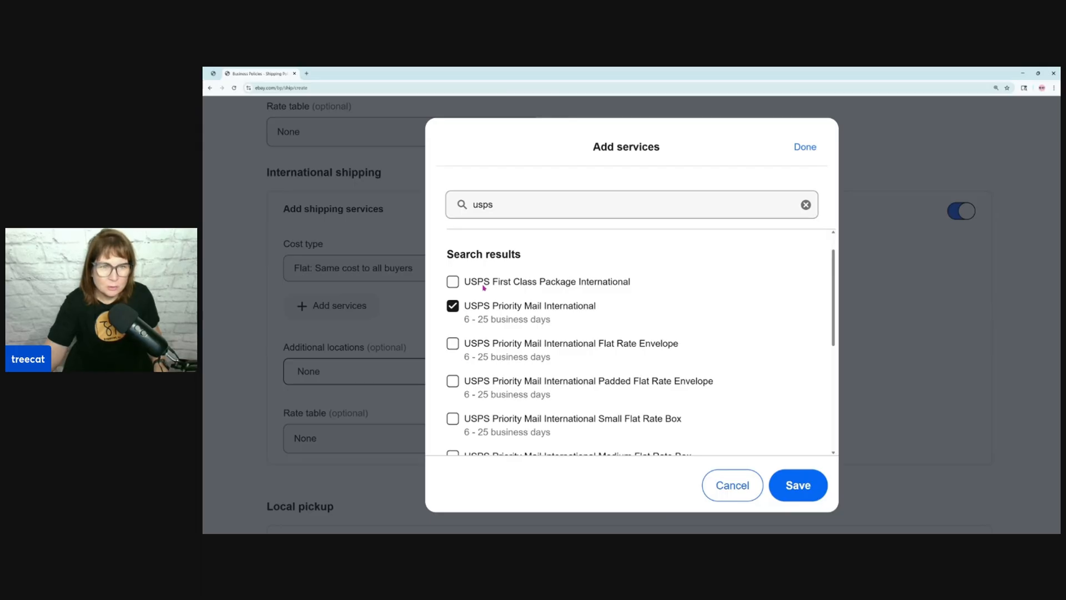
Step: Add USPS Priority Mail Padded Flat Rate Envelope as the primary domestic service
scroll(502, 300, "down", 1)
scroll(508, 324, "down", 1)
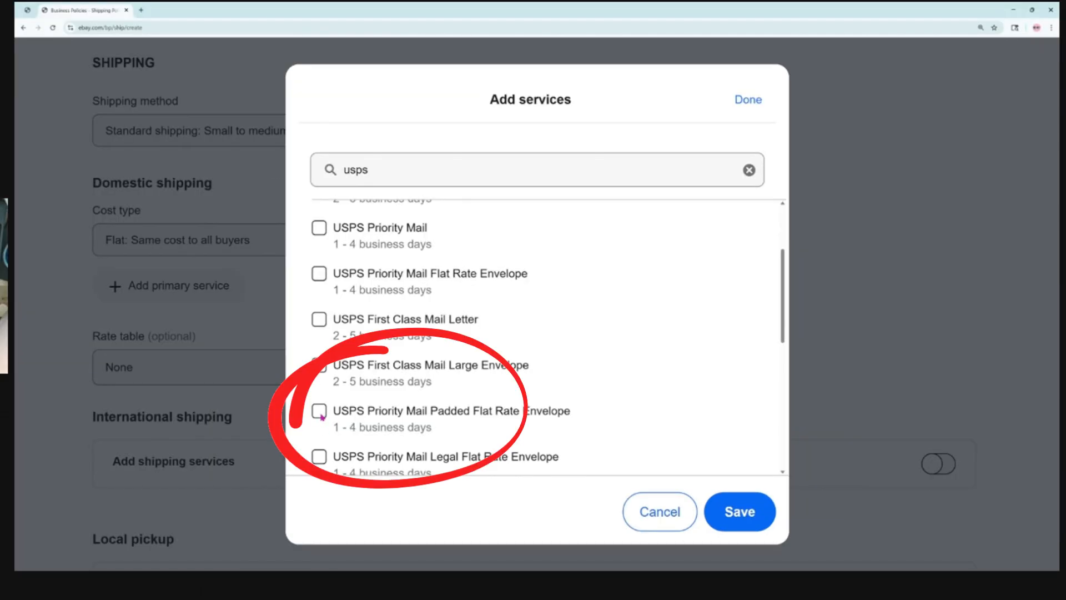
left_click(322, 417)
left_click(742, 514)
Step: Charge the buyer $9.99 for the padded flat rate envelope and $1.00 for each additional item
left_click(604, 417)
type("9.")
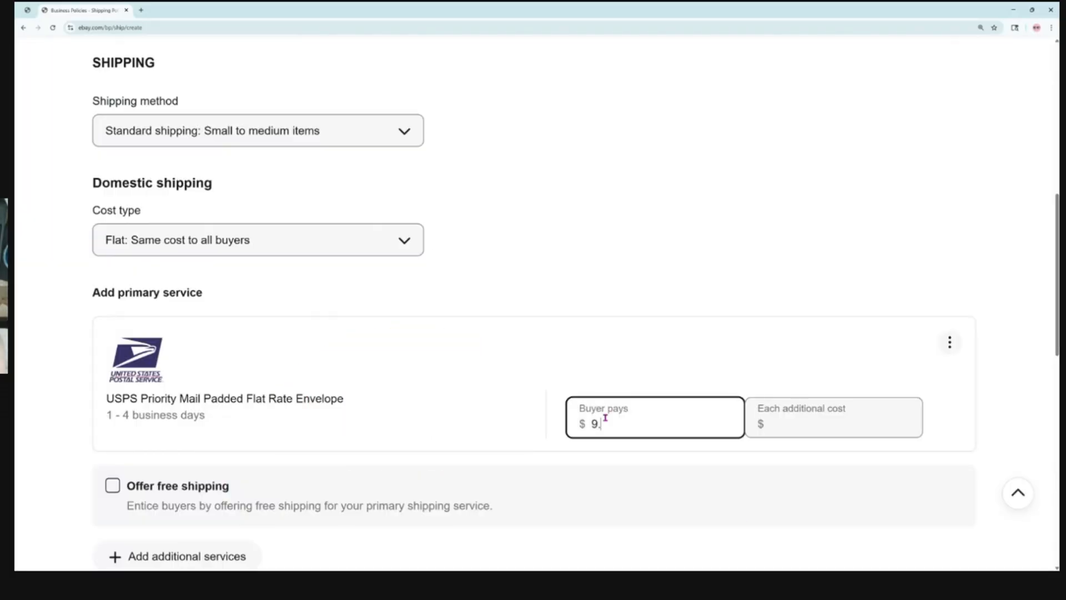
type("99")
key("Tab")
type("1.00")
Step: Set the handling time of the flat rate policy to 1 business day
scroll(205, 414, "down", 5)
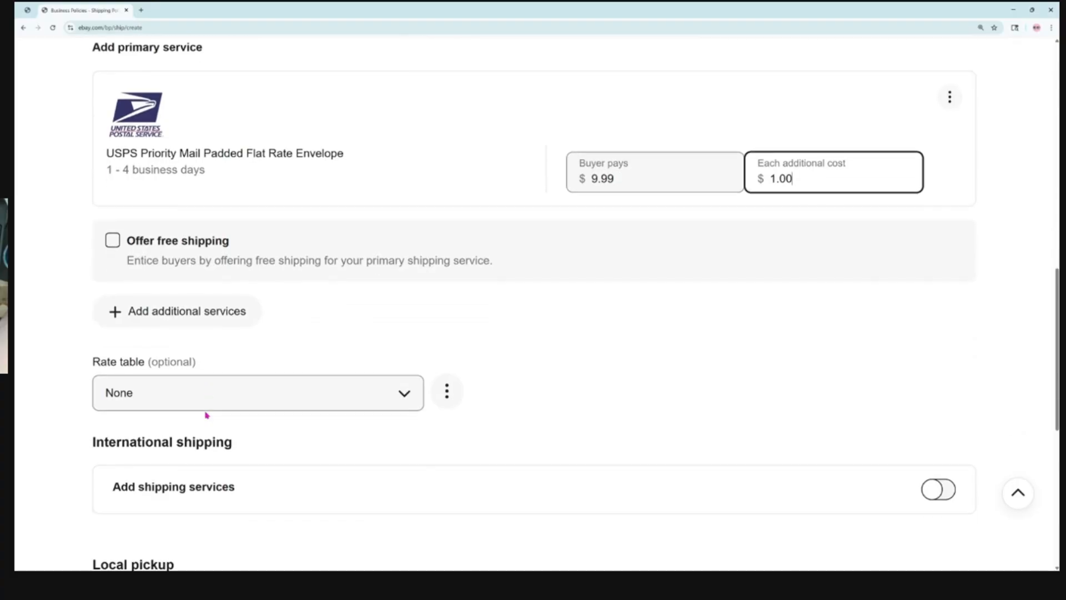
scroll(186, 402, "down", 2)
scroll(212, 419, "down", 3)
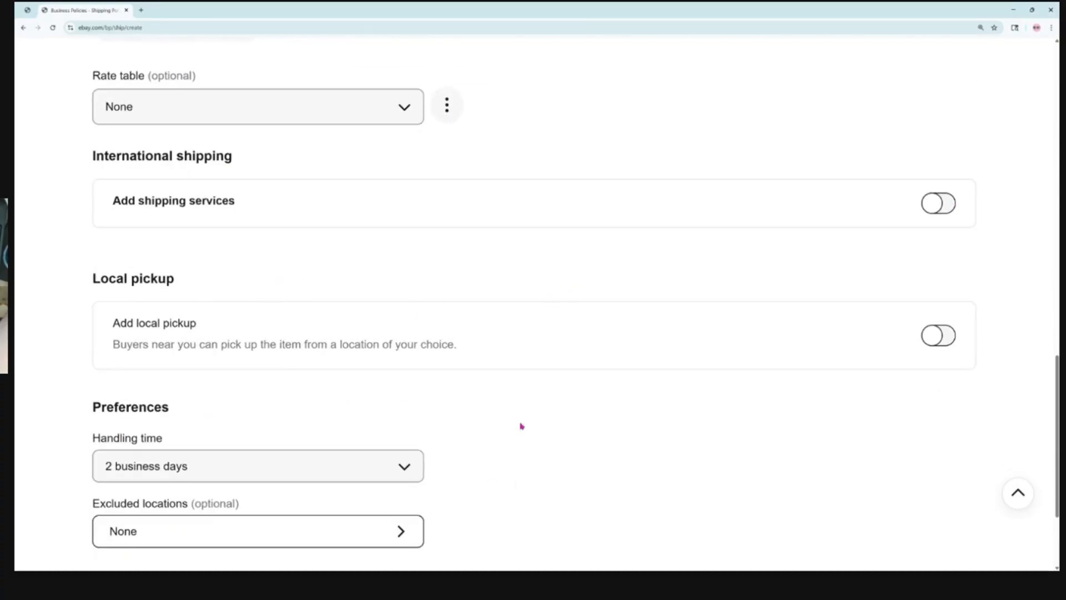
scroll(422, 311, "down", 1)
left_click(400, 430)
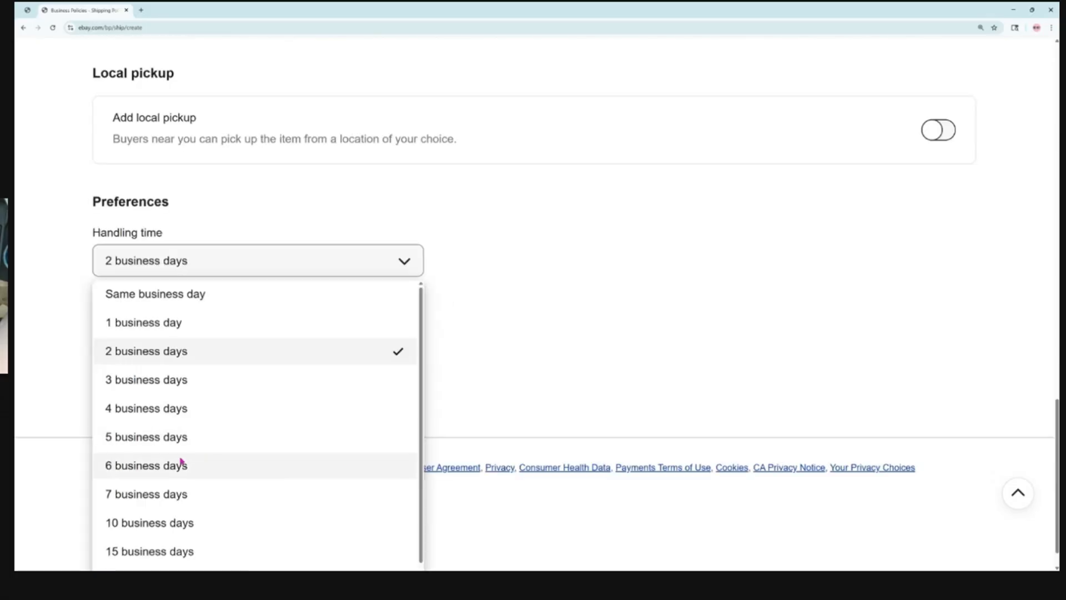
left_click(148, 332)
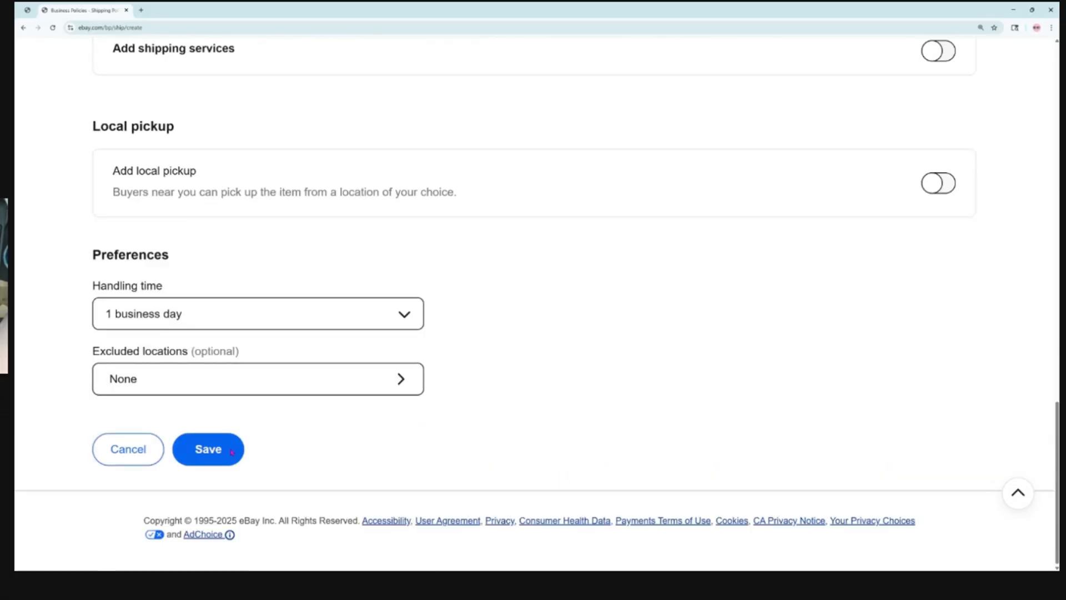
Step: Exclude APO/FPO, all African countries and further international locations from shipping, and save the policy
left_click(407, 387)
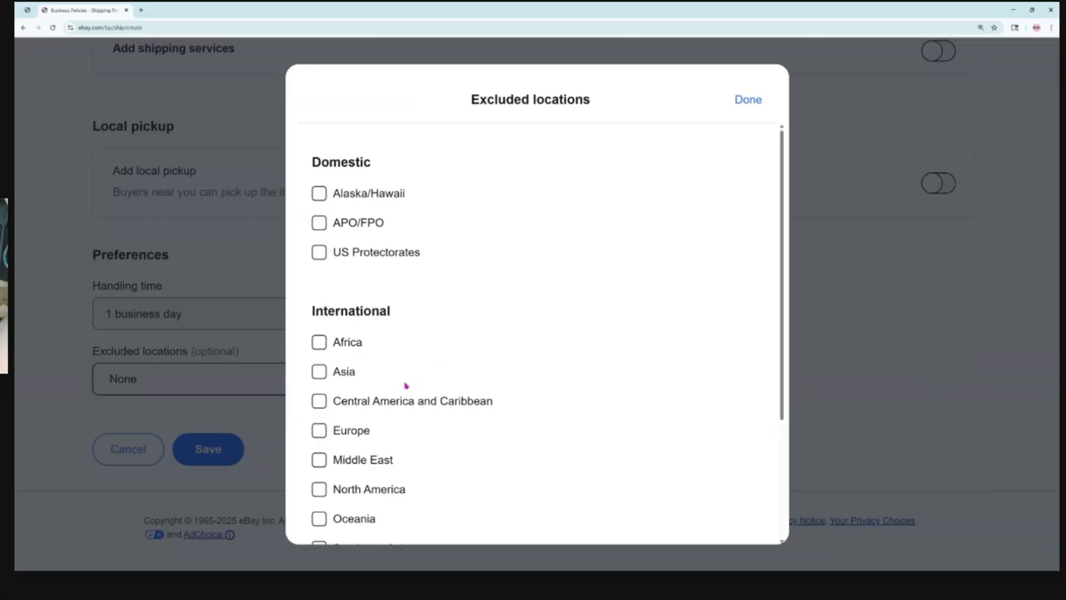
left_click(322, 224)
left_click(319, 342)
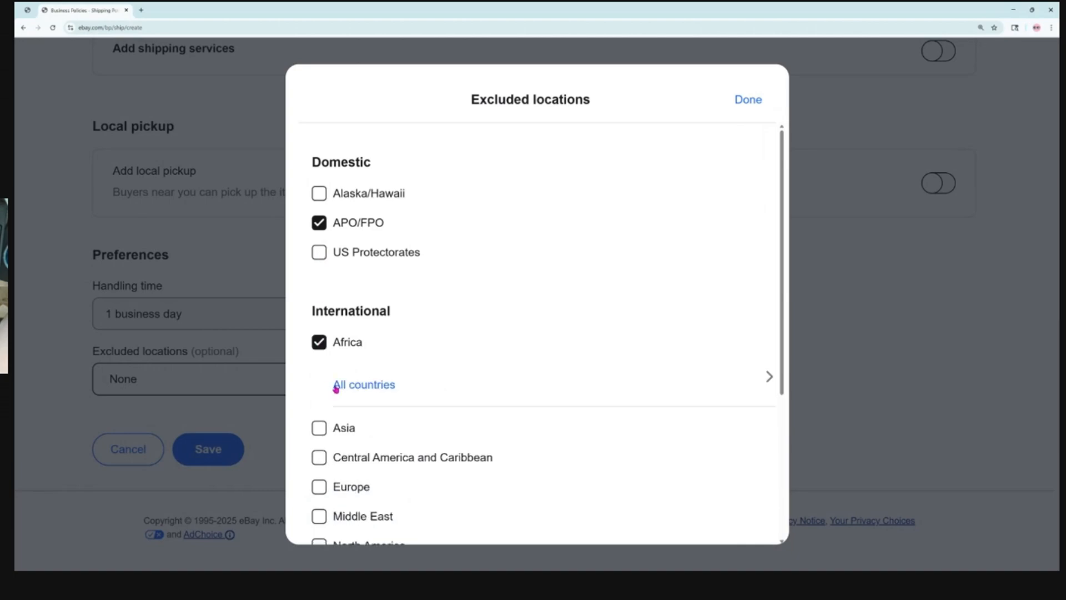
left_click(337, 382)
scroll(481, 355, "down", 3)
scroll(481, 355, "down", 10)
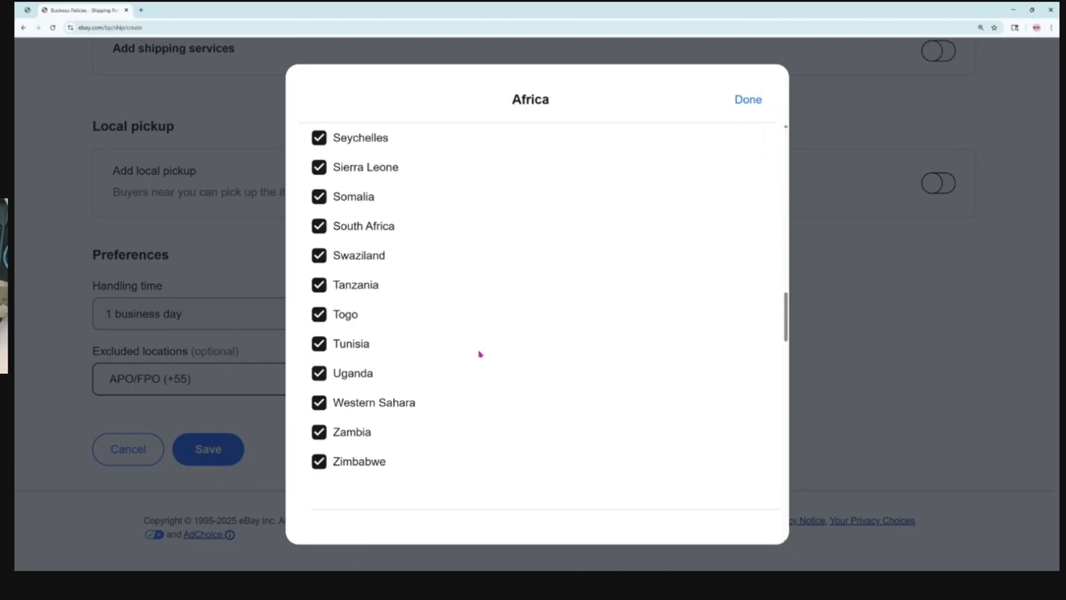
scroll(481, 356, "up", 5)
left_click(744, 102)
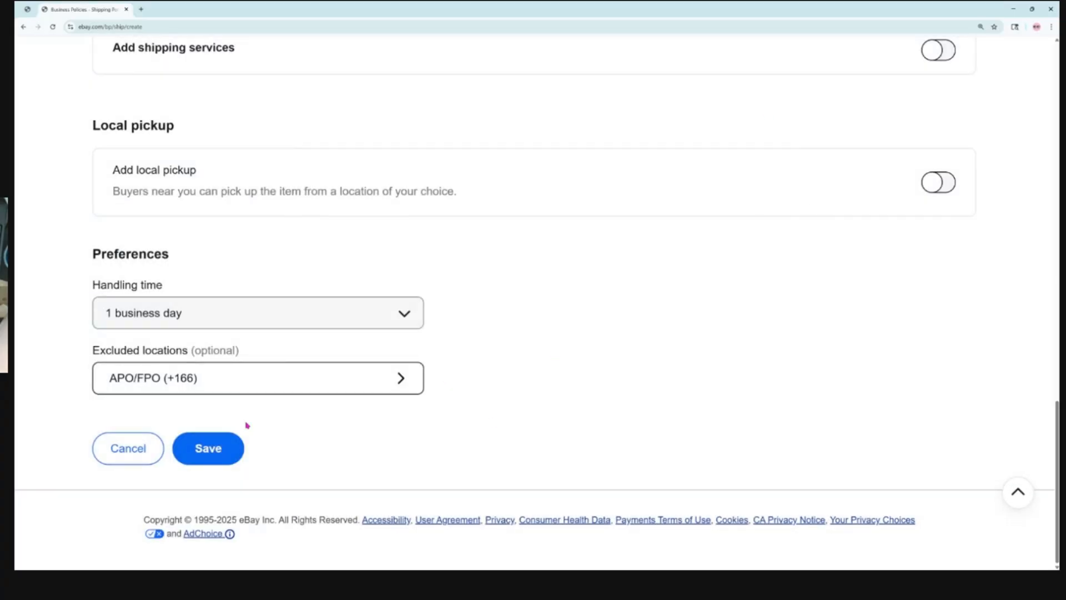
left_click(219, 459)
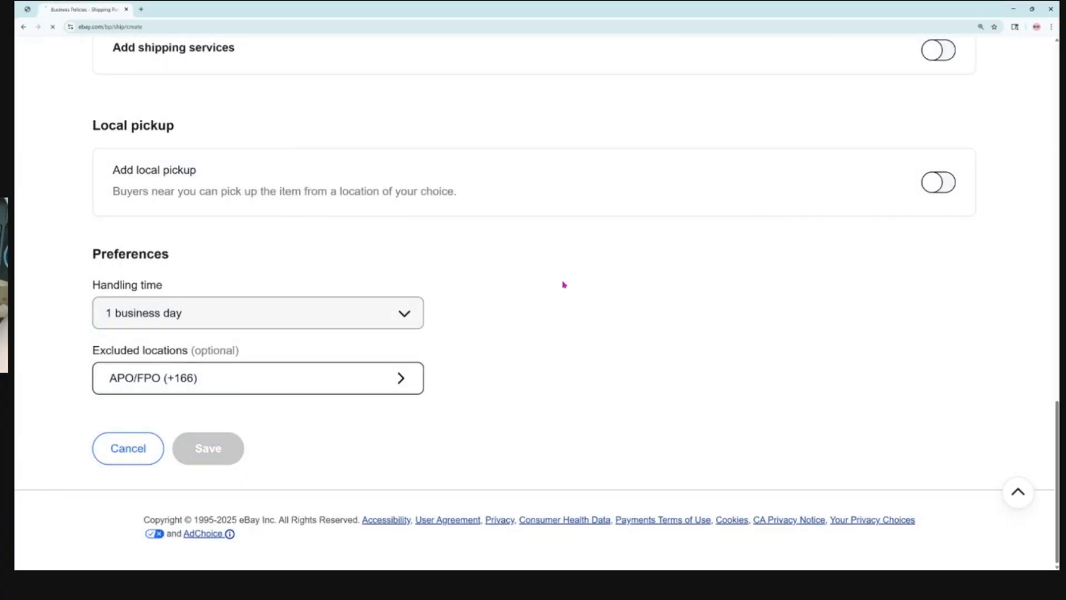
Step: Review the list of business policies and start creating another shipping policy
scroll(785, 297, "down", 10)
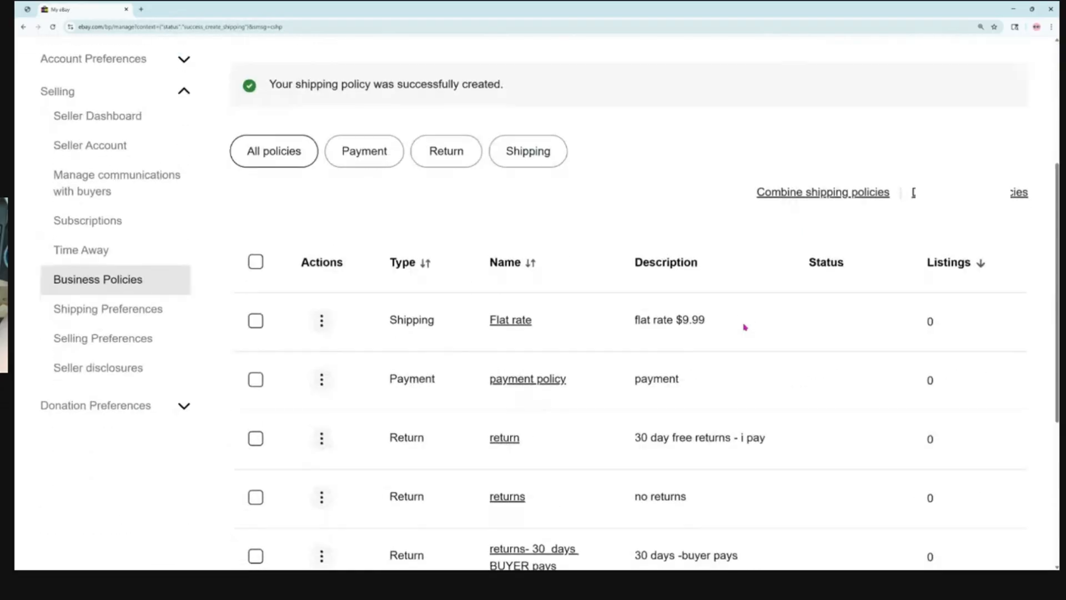
scroll(496, 345, "up", 1)
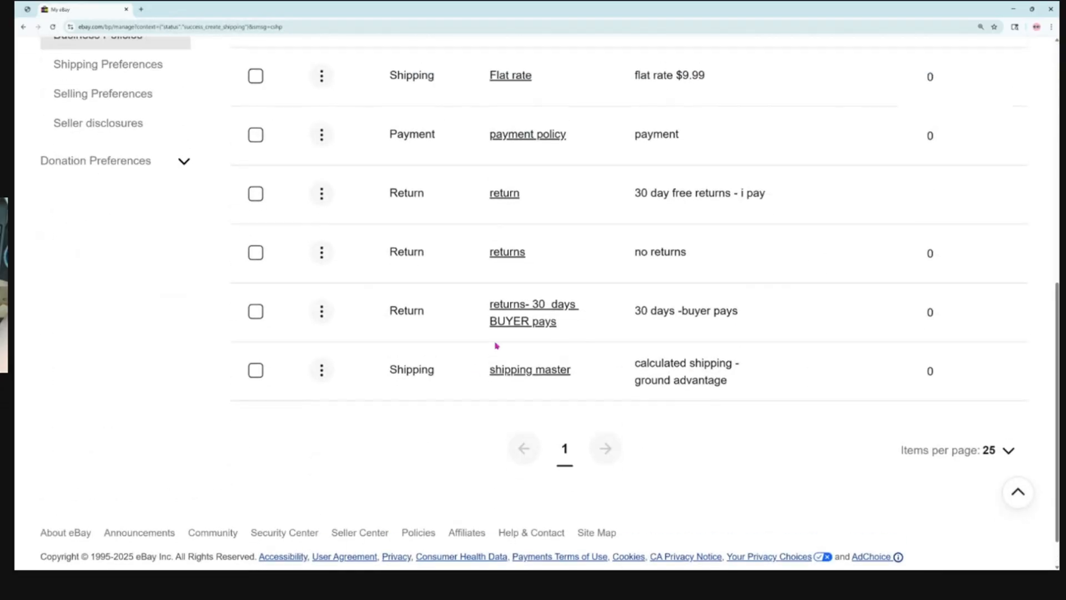
scroll(522, 318, "up", 2)
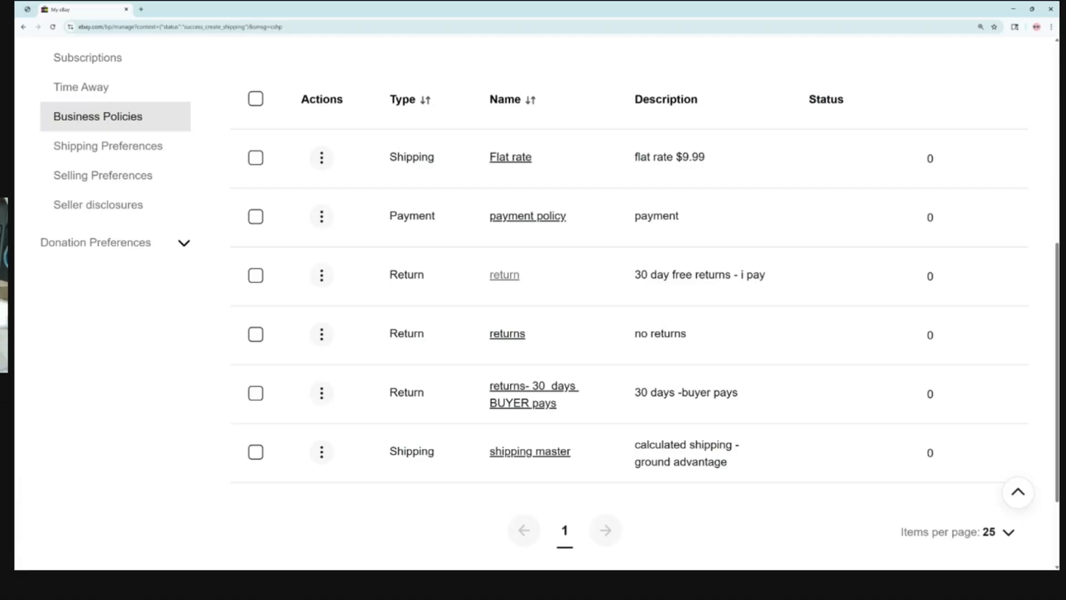
scroll(600, 214, "up", 5)
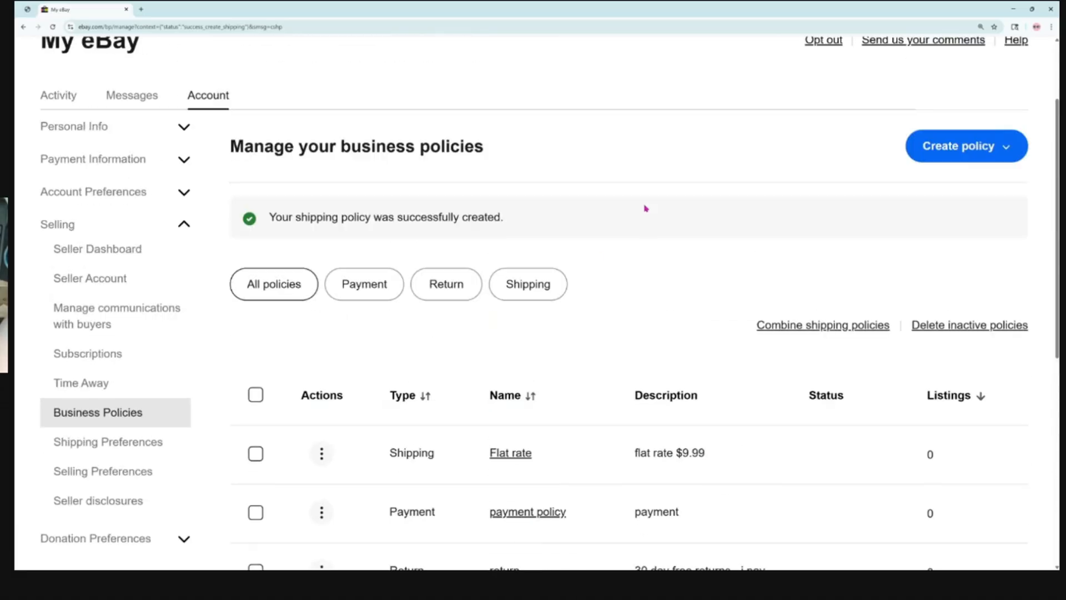
scroll(646, 209, "up", 2)
left_click(964, 217)
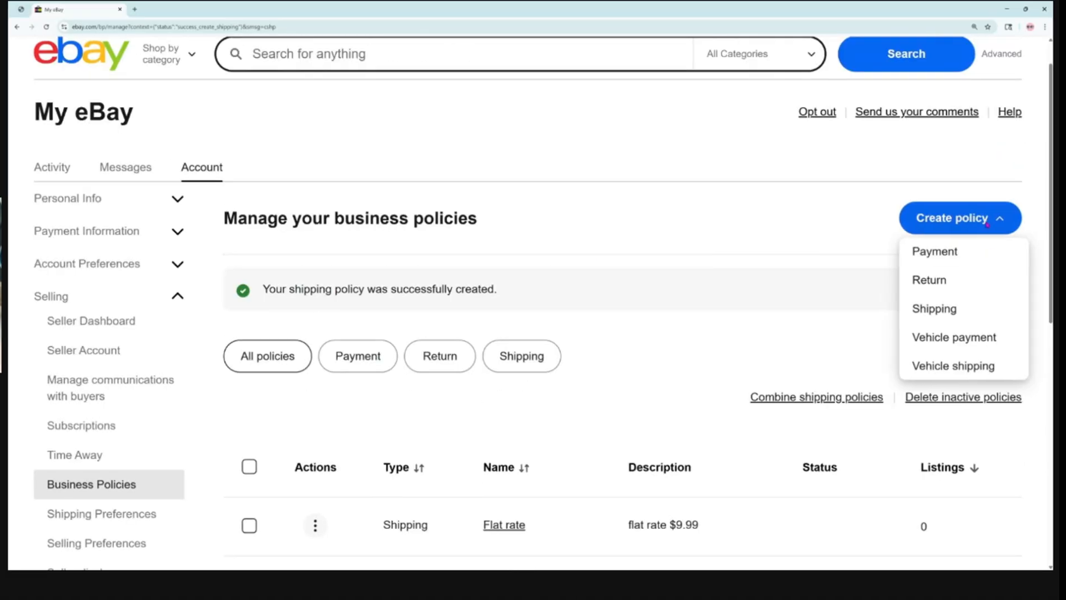
left_click(935, 308)
Step: Enter "free shipping" as both the name and the description of the new shipping policy
left_click(384, 251)
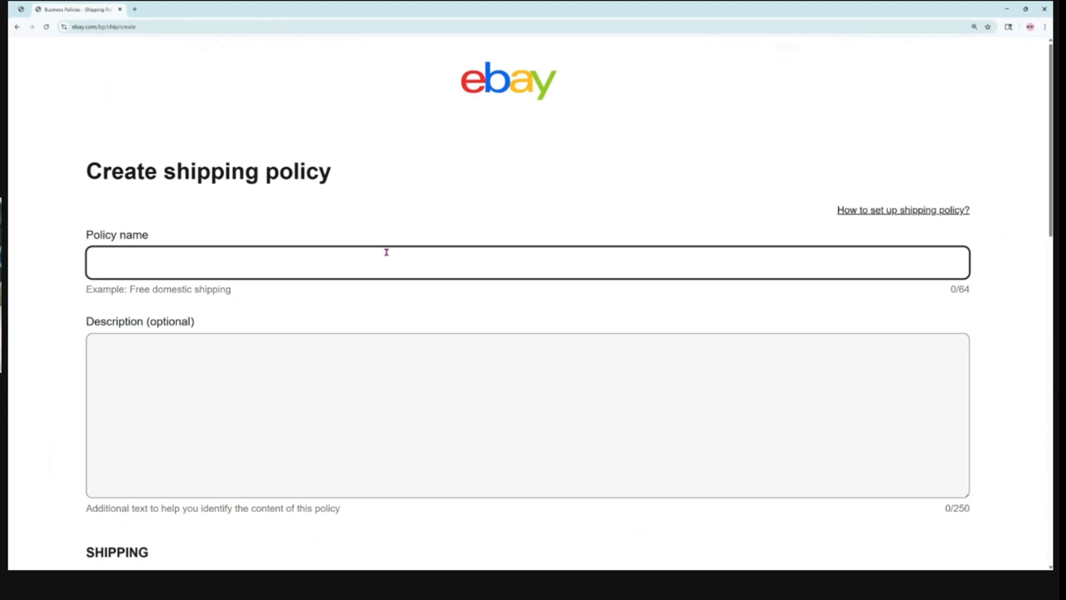
type("free shipping")
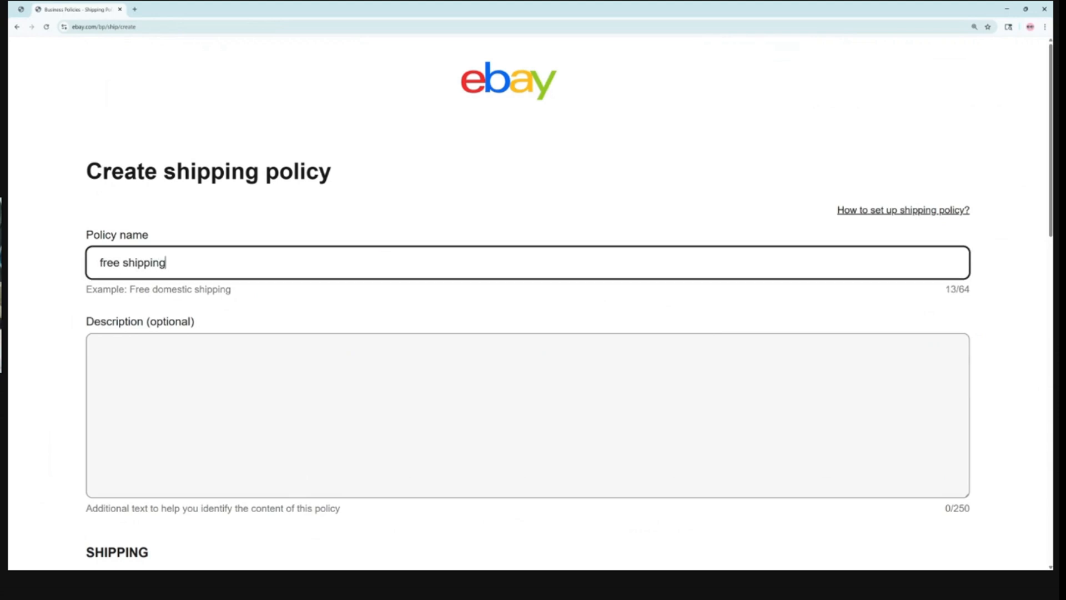
left_click(498, 422)
type("fr")
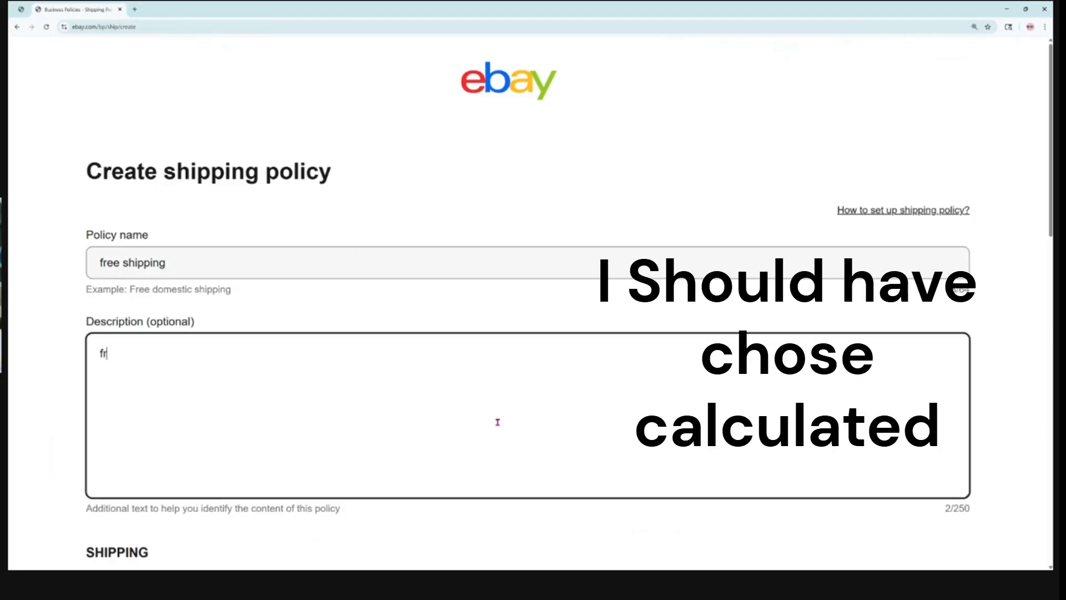
type("ee shipping")
Step: Examine the cost type options for domestic shipping in the free shipping policy
scroll(483, 411, "down", 4)
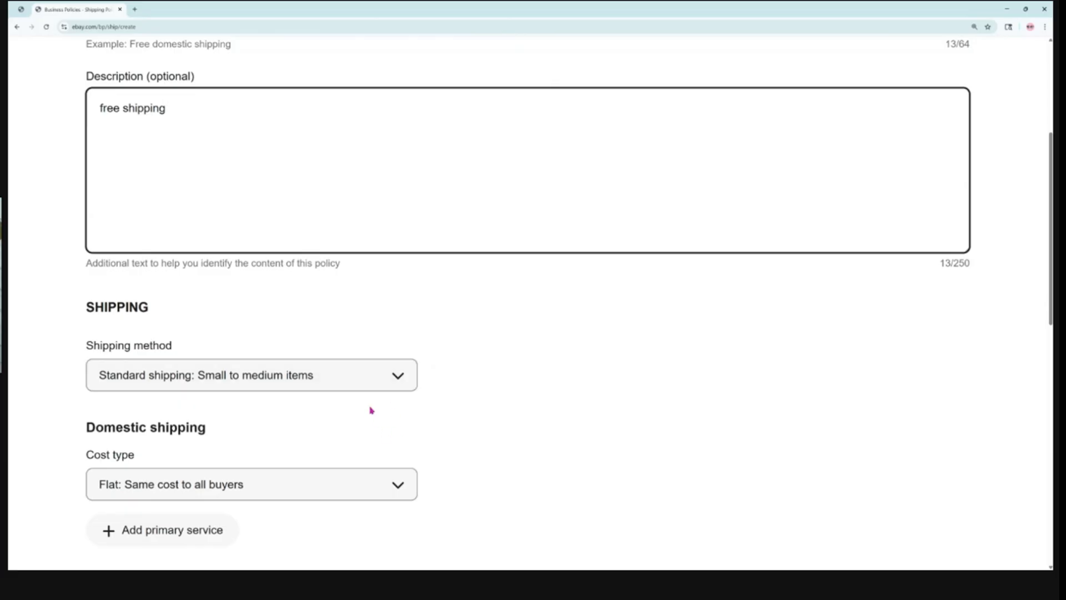
scroll(371, 428, "down", 1)
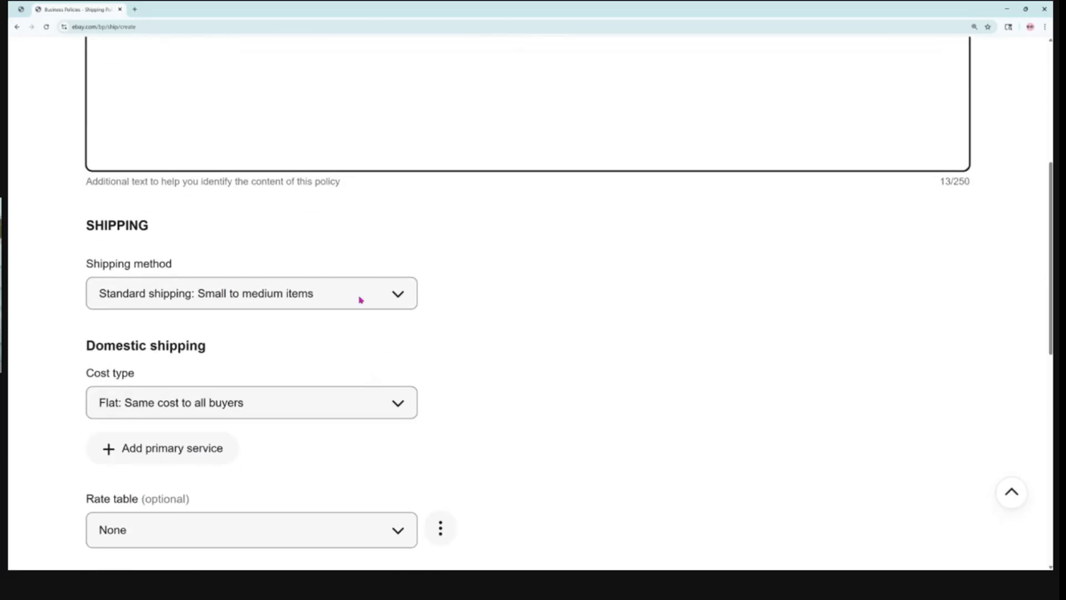
scroll(273, 405, "down", 1)
scroll(274, 405, "down", 2)
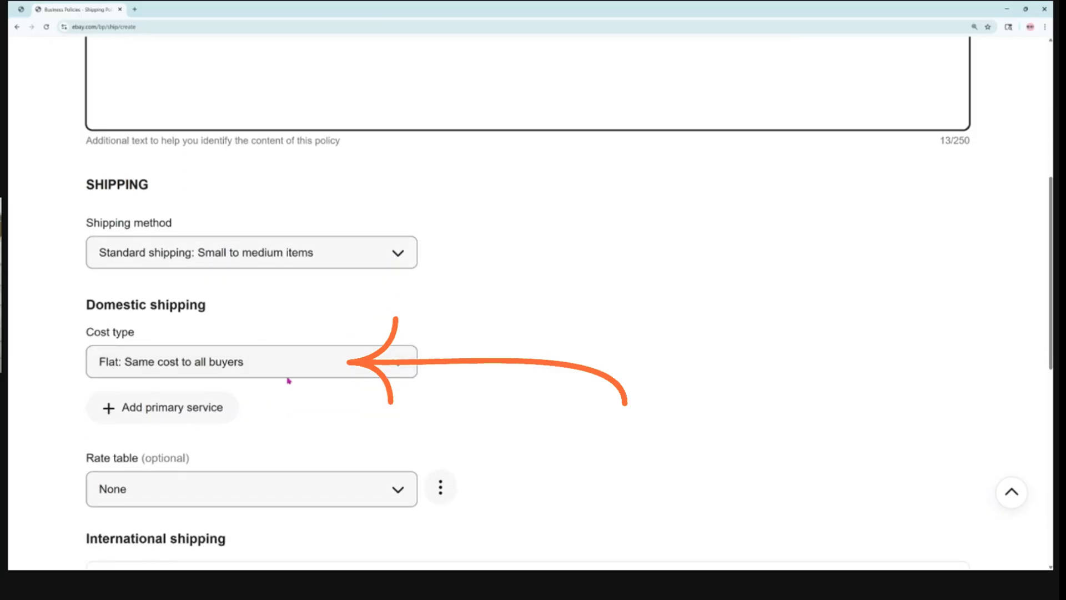
left_click(386, 280)
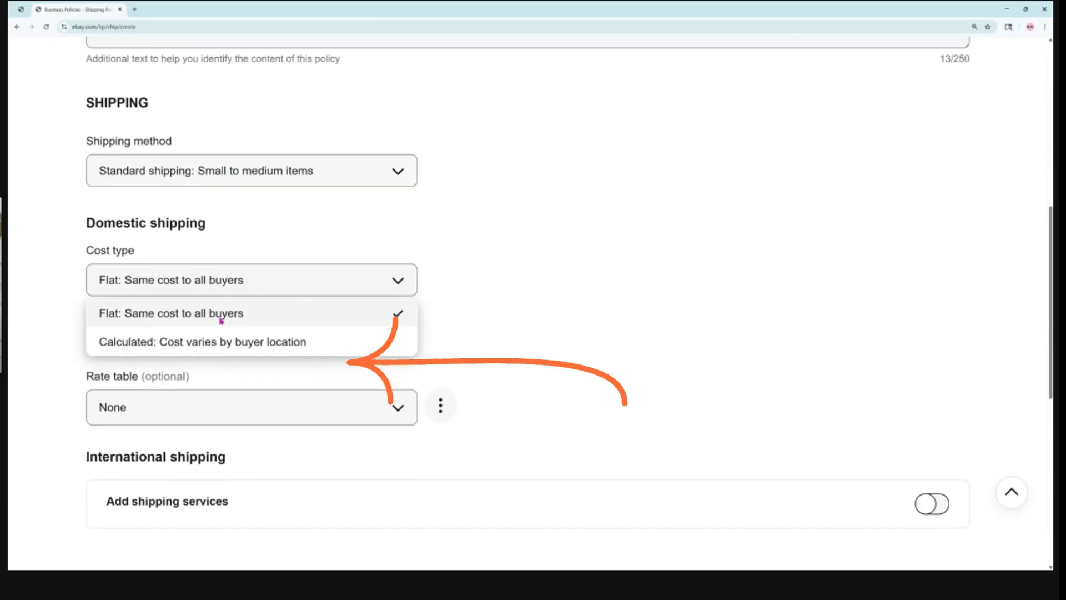
scroll(321, 405, "down", 2)
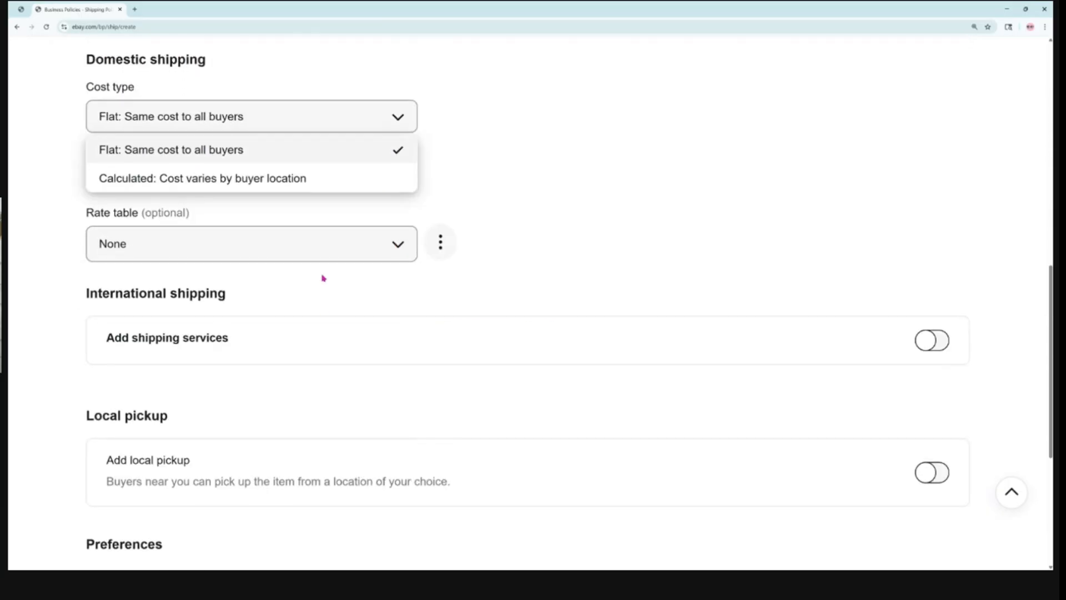
left_click(272, 349)
Step: Turn on international shipping services for the free shipping policy and search the available services for usps
left_click(933, 345)
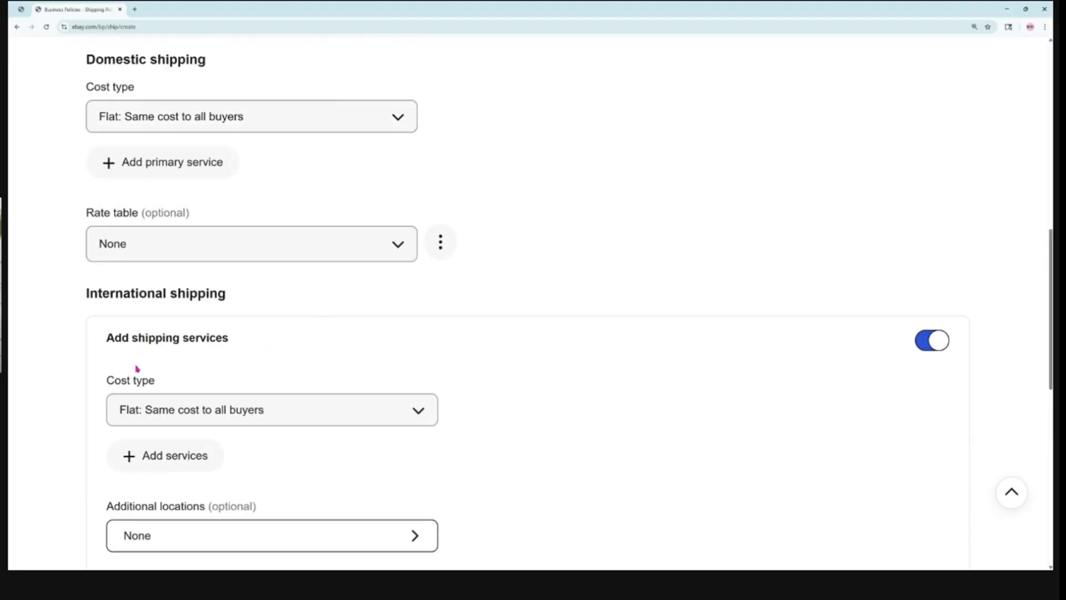
scroll(215, 402, "down", 2)
left_click(166, 332)
type("usps")
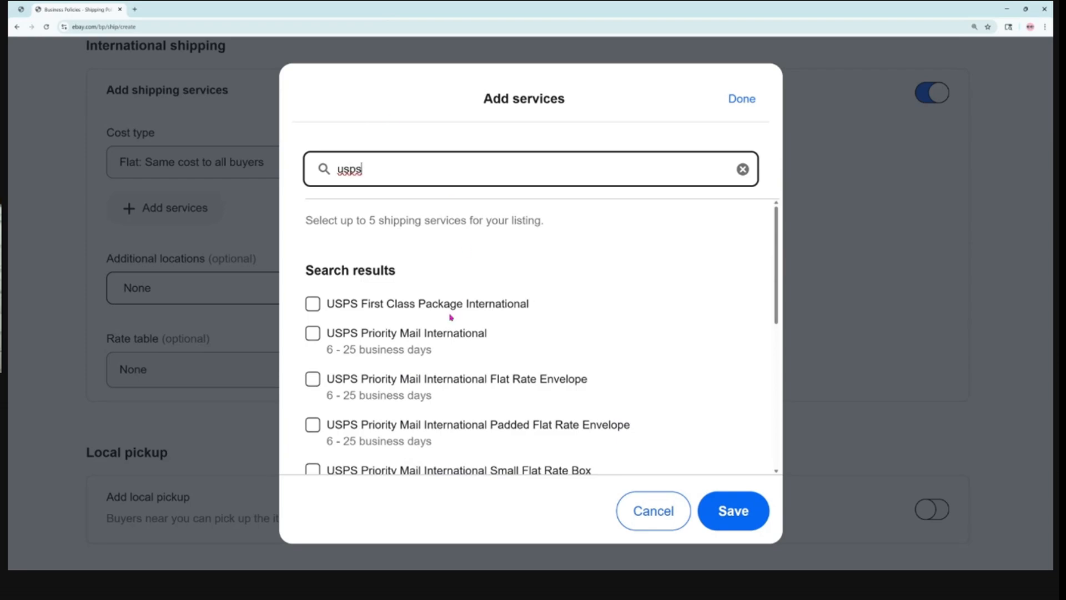
Step: Add USPS Ground Advantage as the primary domestic service and offer it with free shipping
scroll(363, 323, "down", 1)
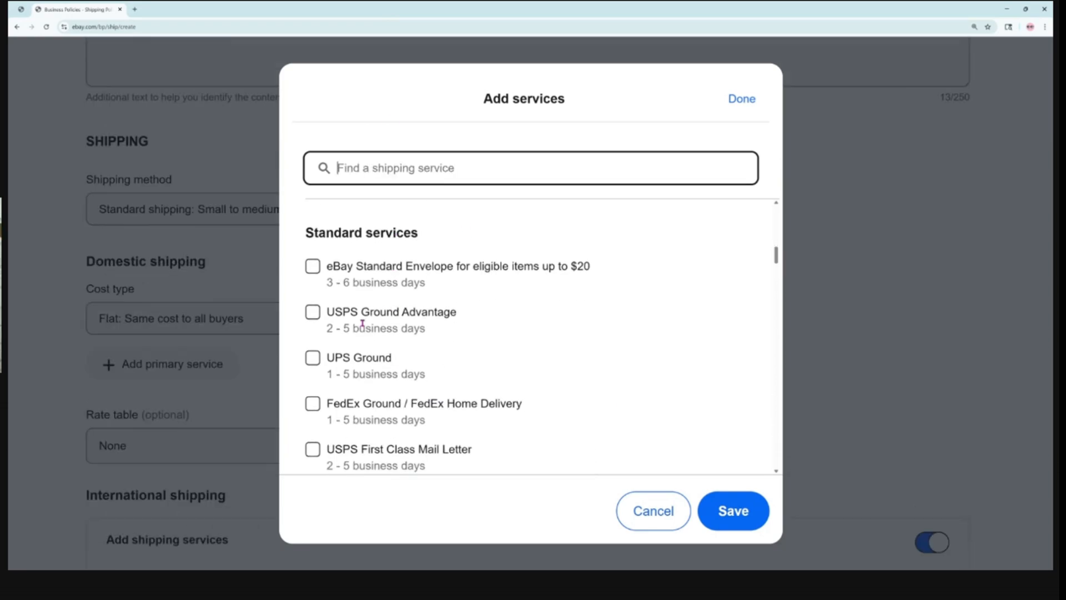
left_click(733, 511)
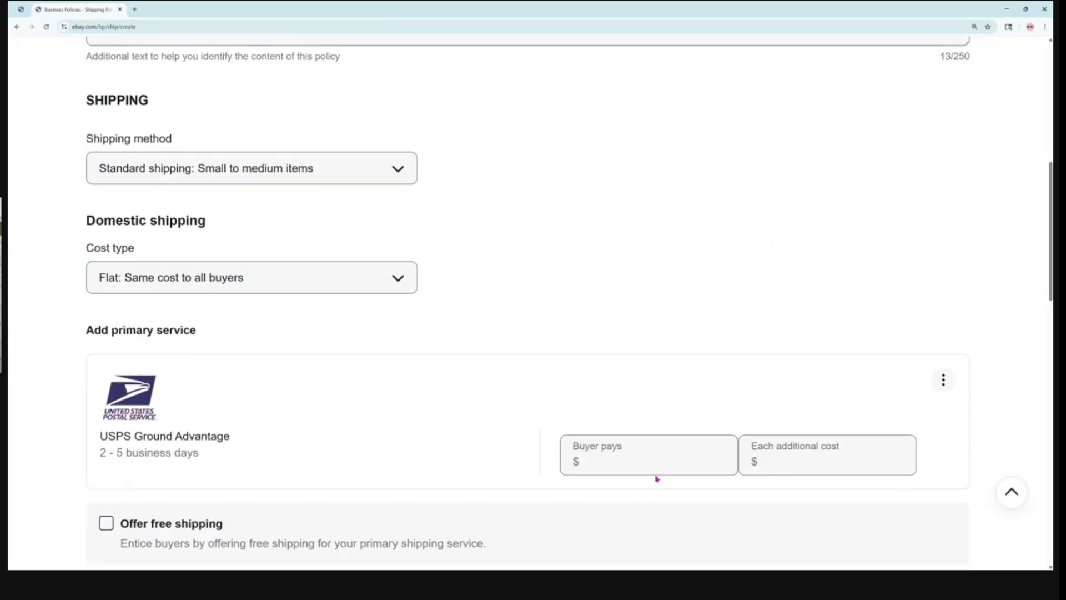
left_click(633, 462)
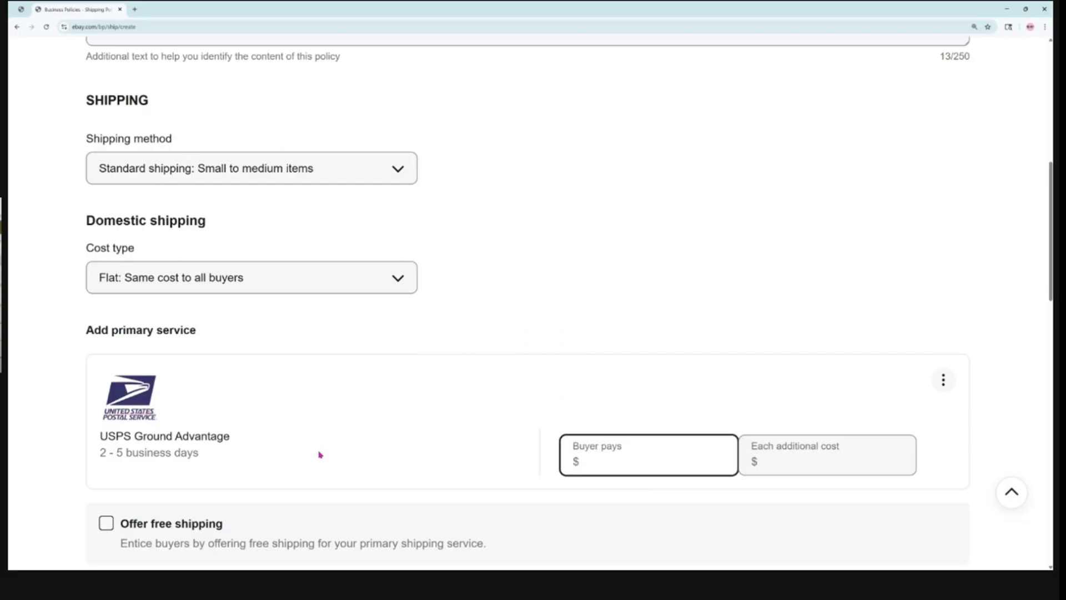
scroll(310, 450, "down", 1)
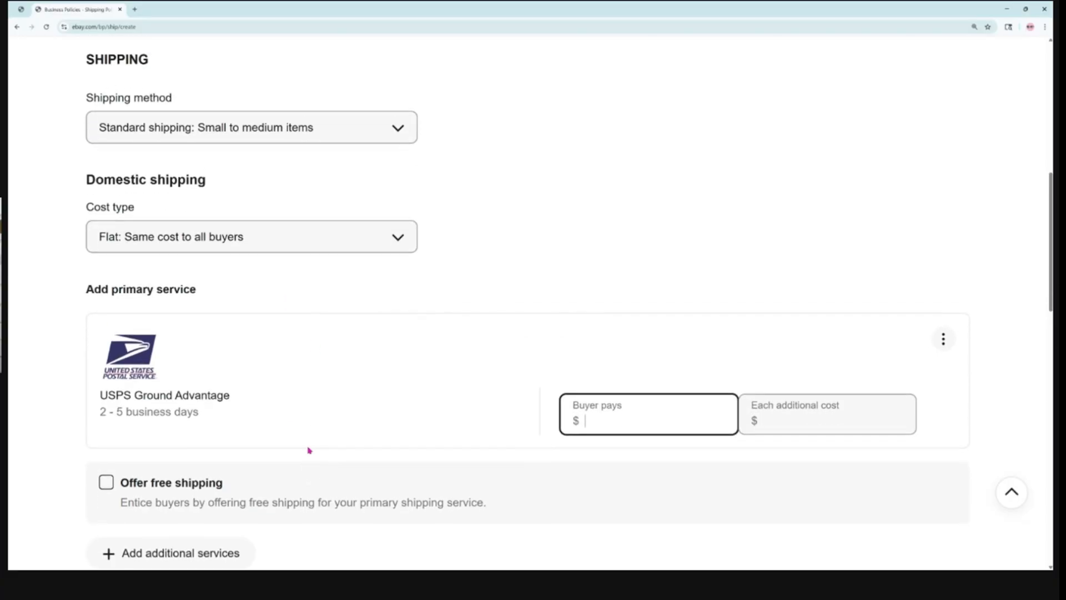
left_click(106, 483)
scroll(338, 468, "down", 10)
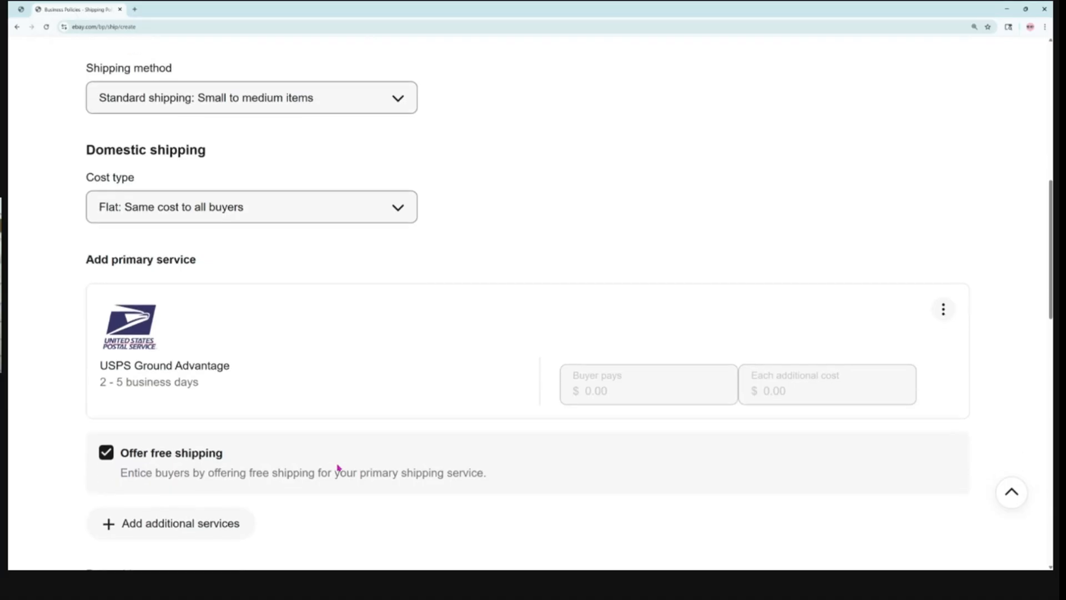
left_click(133, 354)
left_click(91, 306)
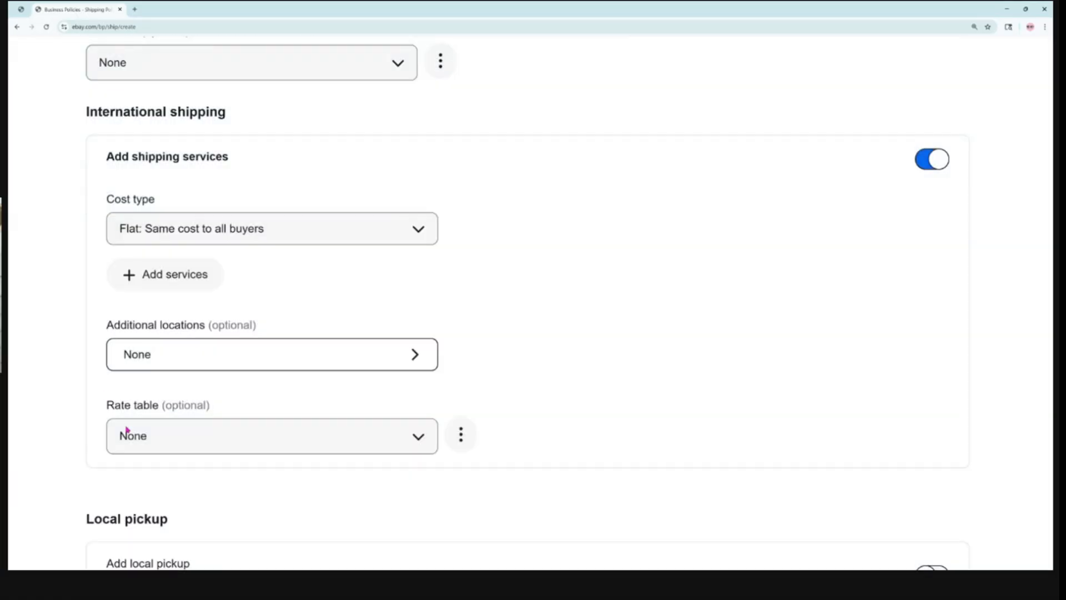
Step: Set the handling time of the free shipping policy to 1 business day
scroll(590, 332, "down", 6)
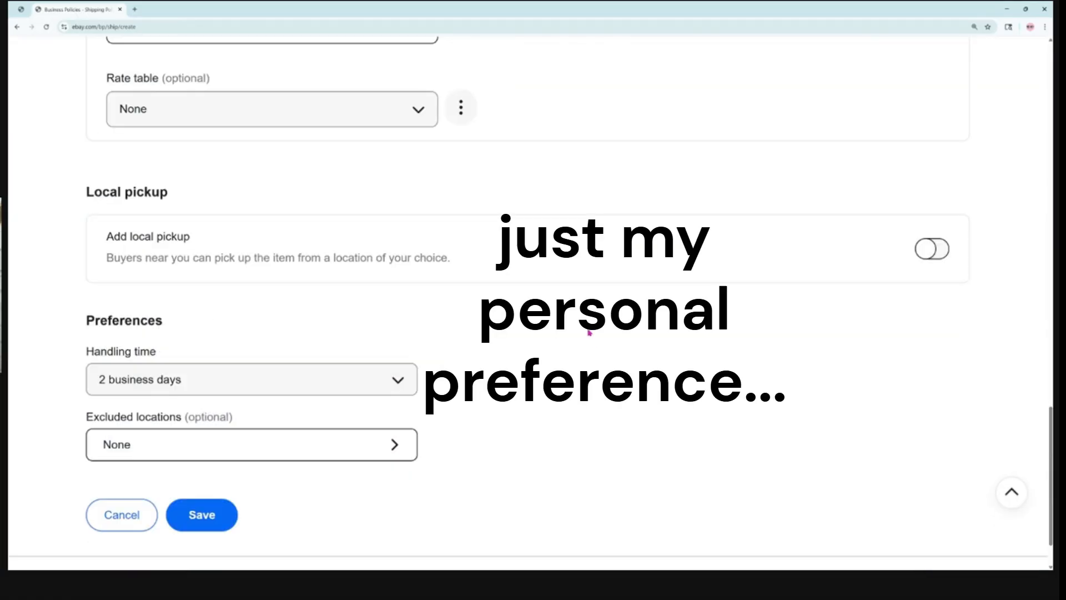
scroll(509, 333, "down", 1)
left_click(258, 312)
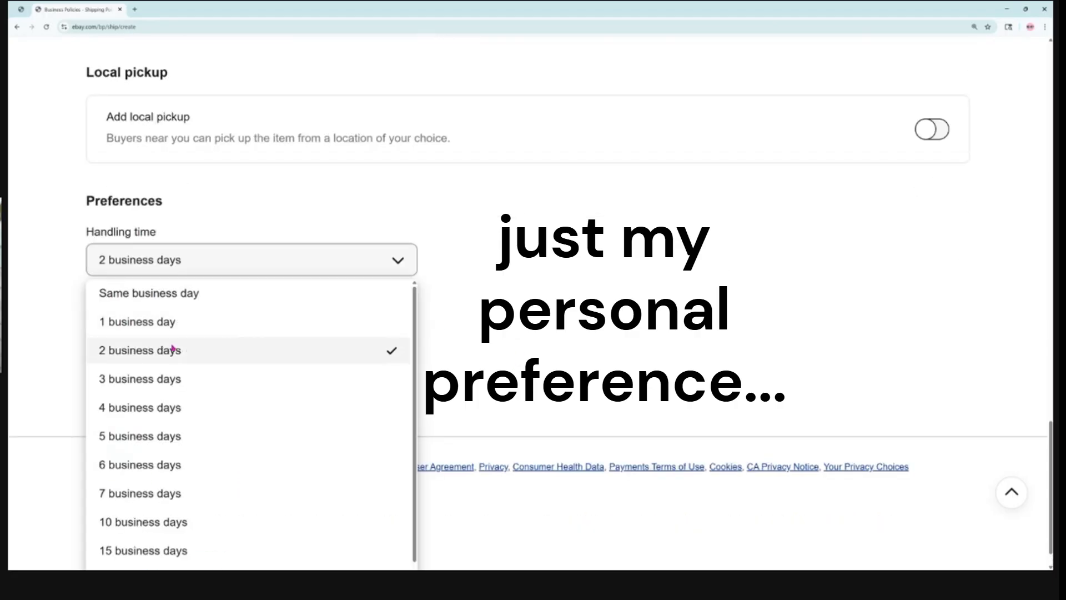
left_click(139, 328)
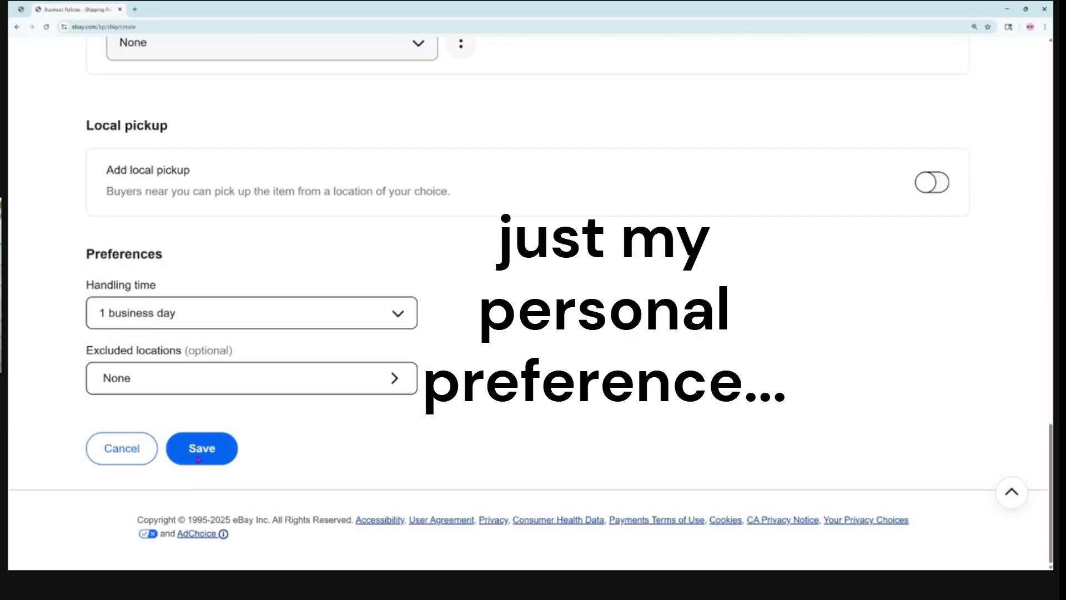
Step: Exclude APO/FPO, US Protectorates, Africa, Asia, Central America and Caribbean, Russian Federation, Middle East, Oceania, Southeast Asia and South America from the policy's shipping locations
left_click(395, 378)
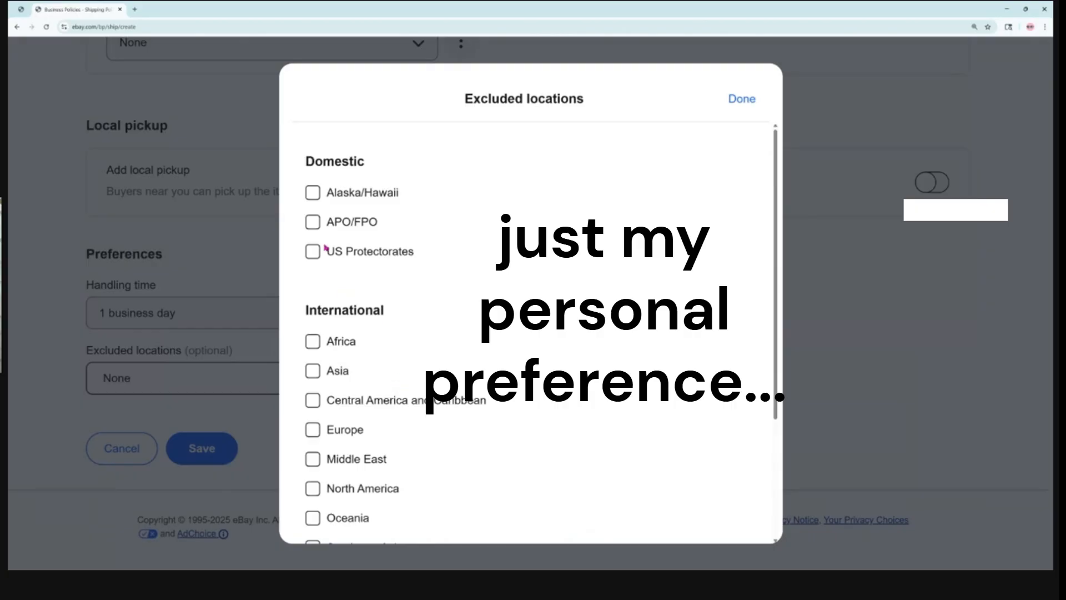
left_click(313, 224)
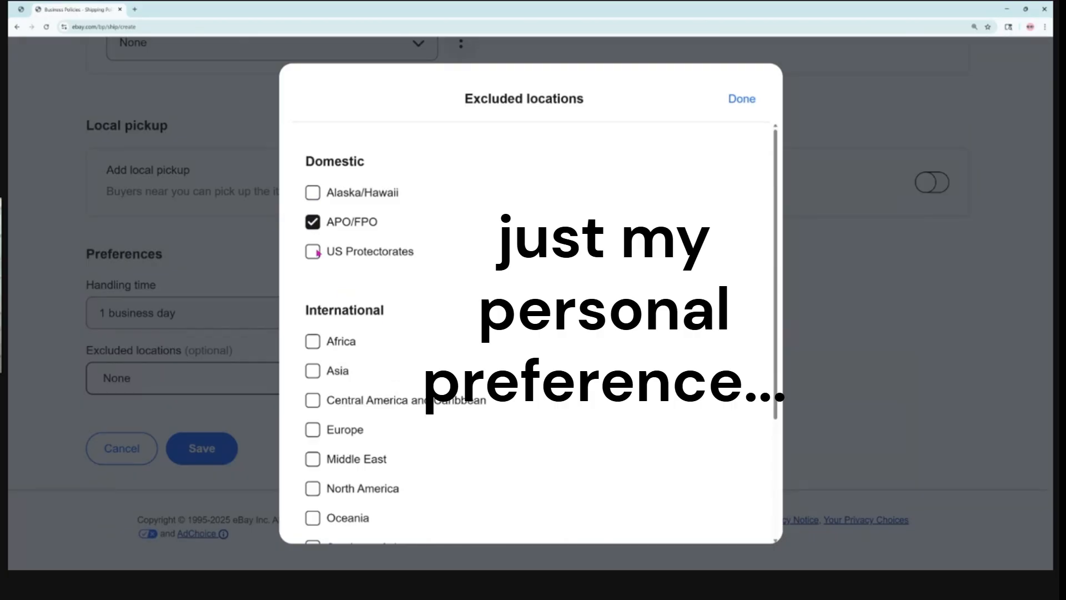
left_click(321, 339)
left_click(317, 432)
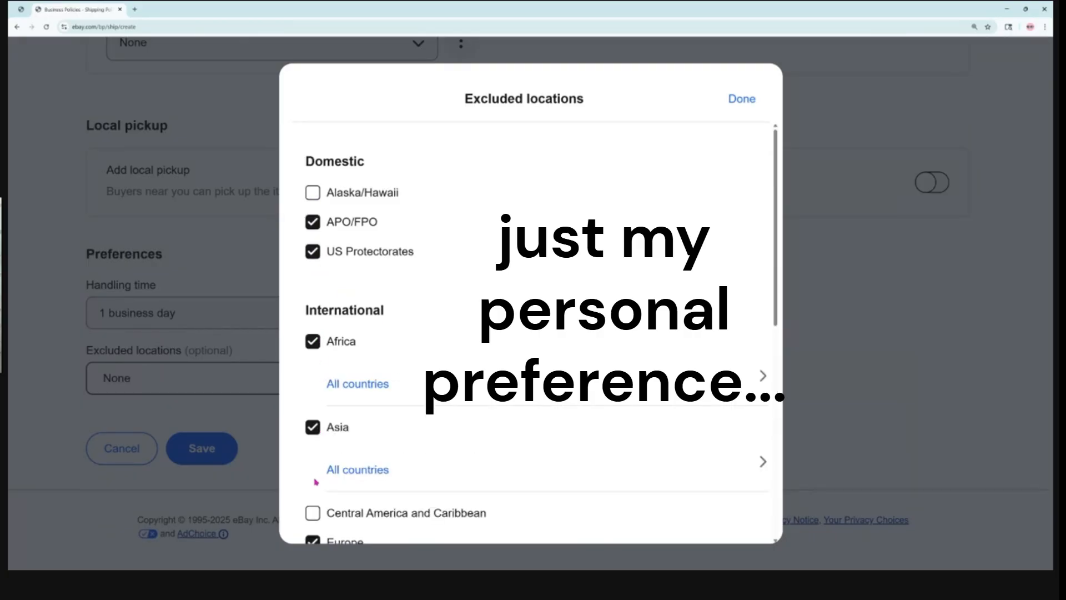
left_click(312, 510)
scroll(408, 339, "down", 7)
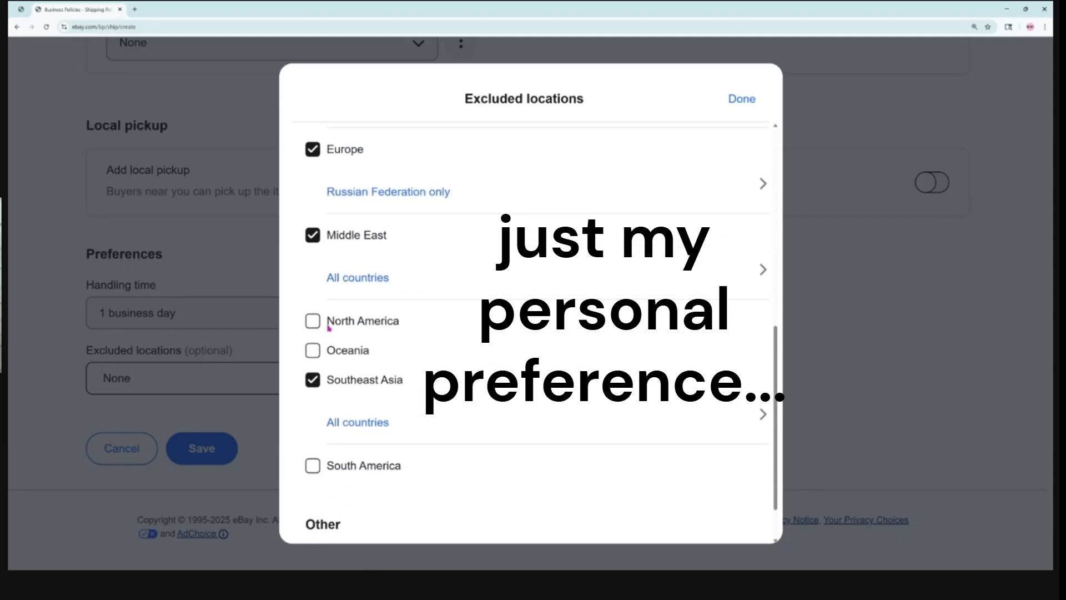
left_click(312, 350)
scroll(423, 405, "down", 2)
left_click(312, 405)
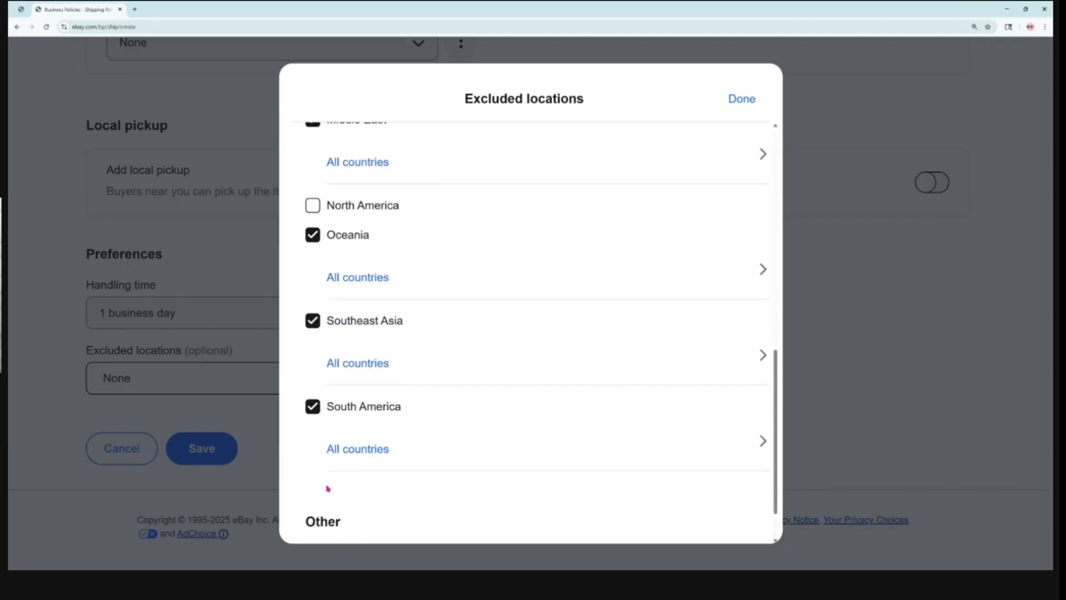
scroll(385, 406, "down", 1)
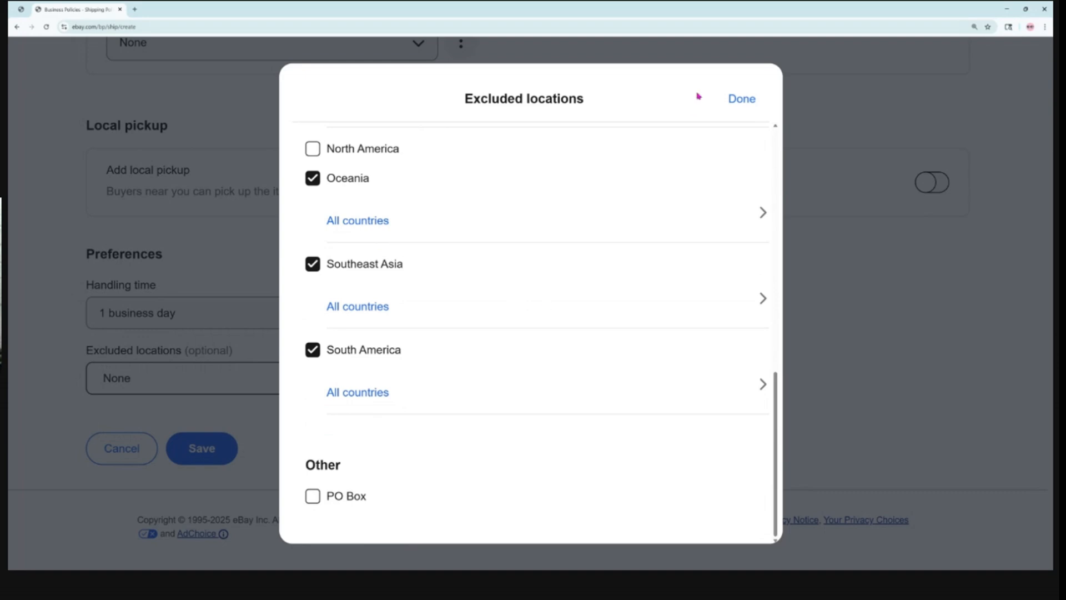
left_click(742, 98)
Step: Save the free shipping policy and check its entry in the business policies list
left_click(201, 457)
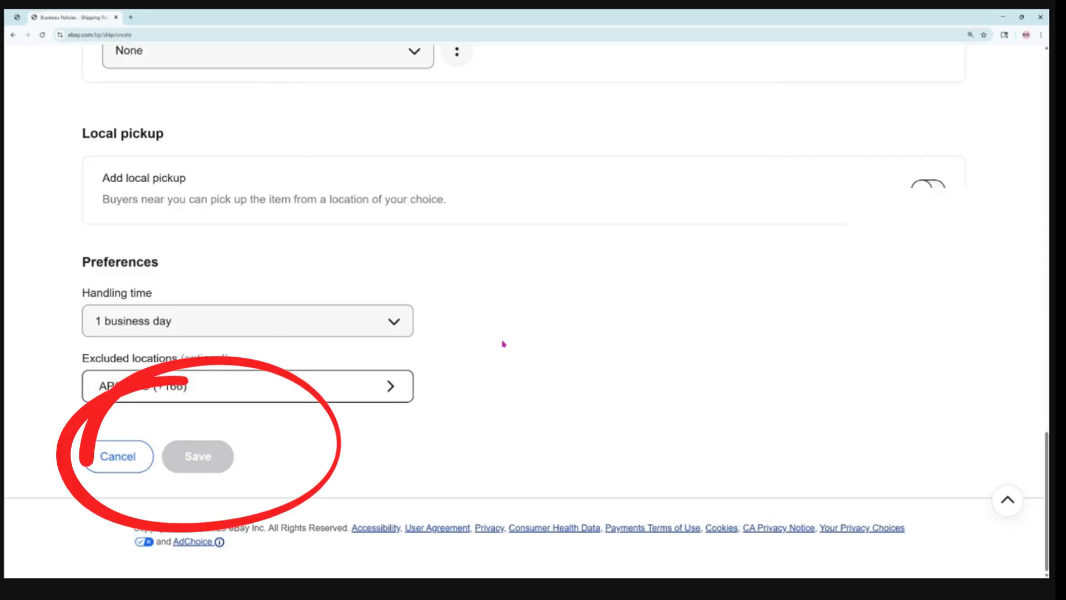
scroll(542, 327, "down", 4)
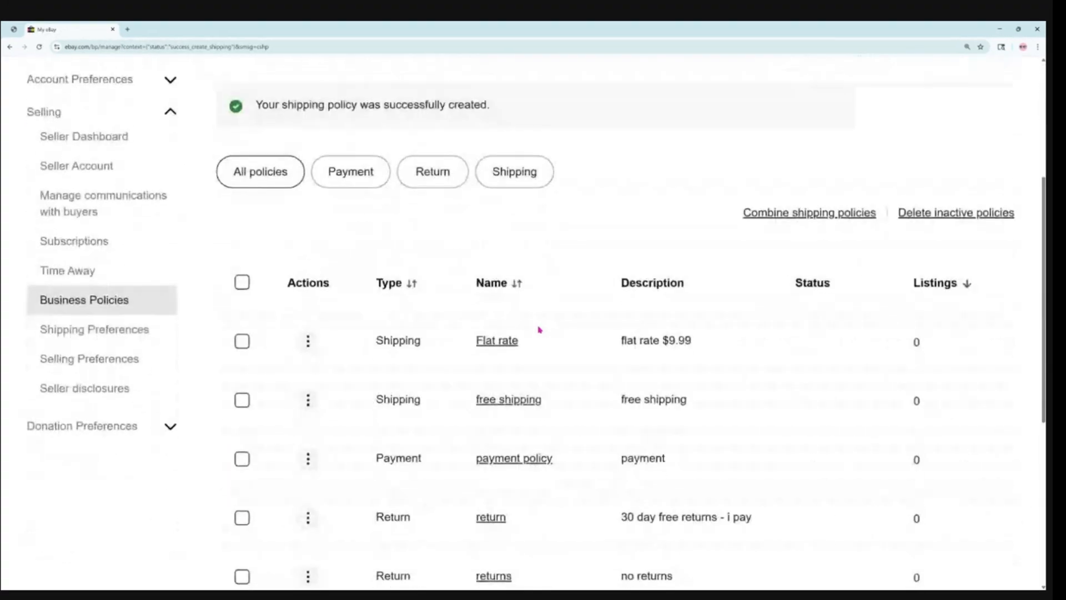
left_click(250, 380)
left_click(250, 381)
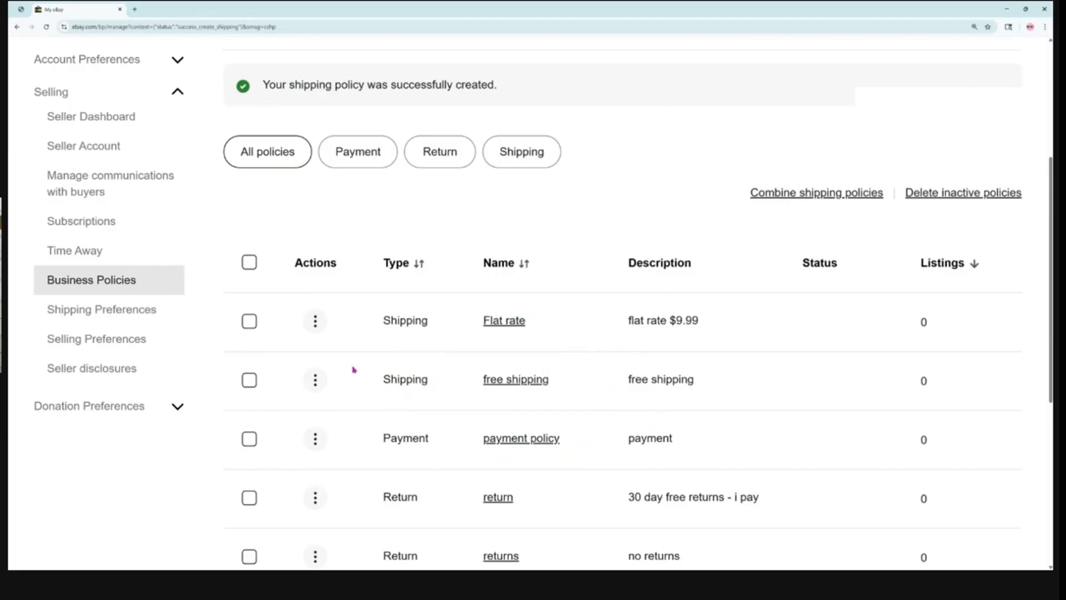